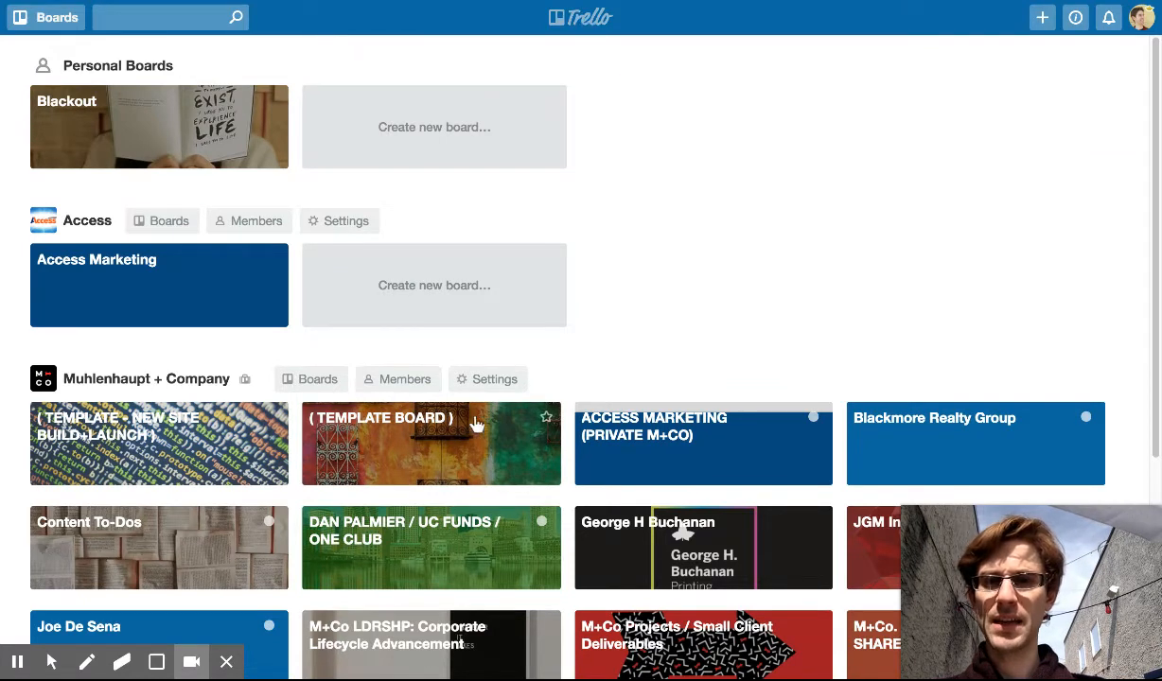
# - Open the ( TEMPLATE BOARD ) board under Muhlenhaupt + Company and bring up its Copy Board form
pyautogui.click(464, 454)
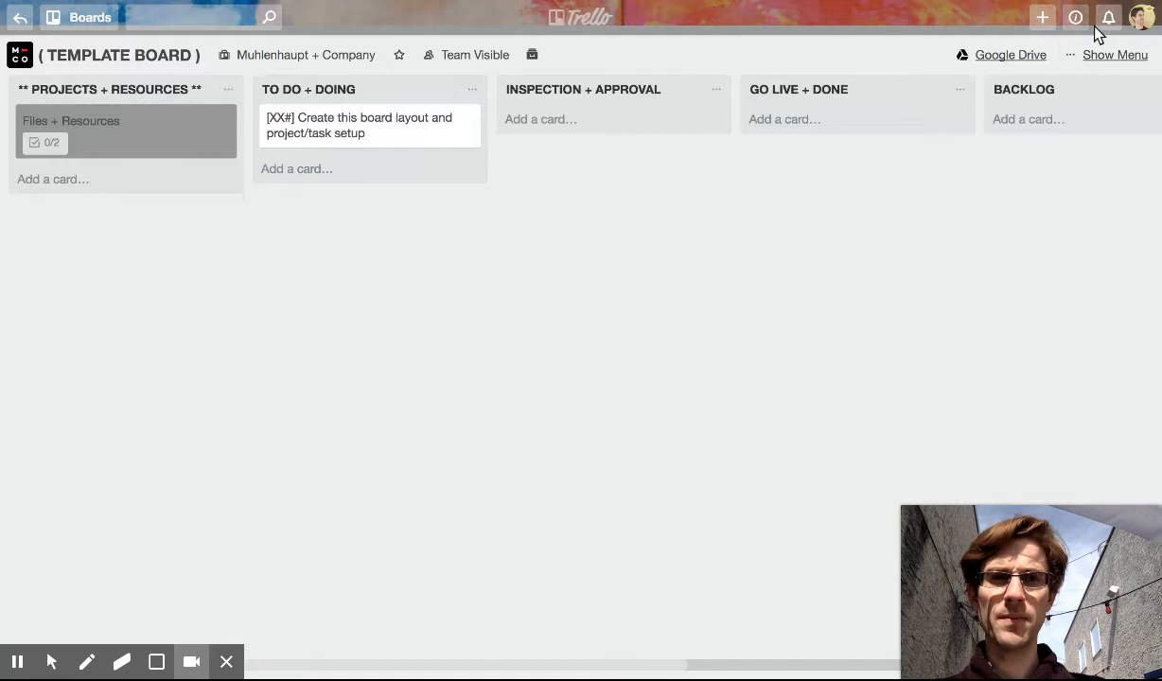
pyautogui.click(1107, 57)
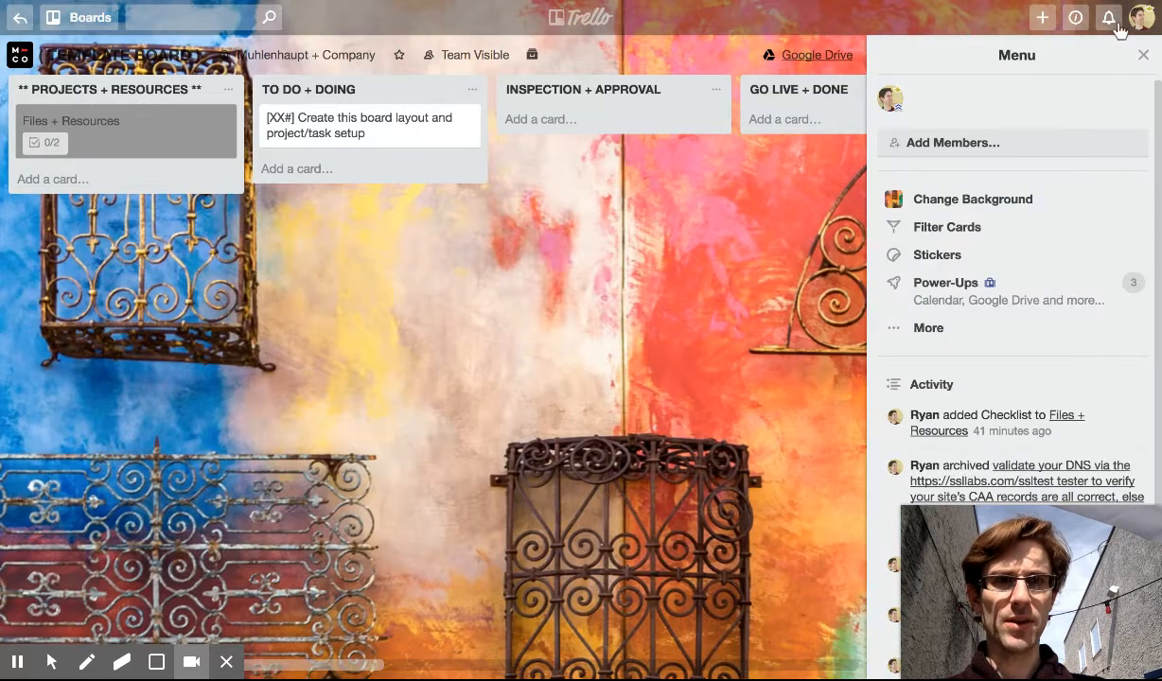
pyautogui.click(937, 328)
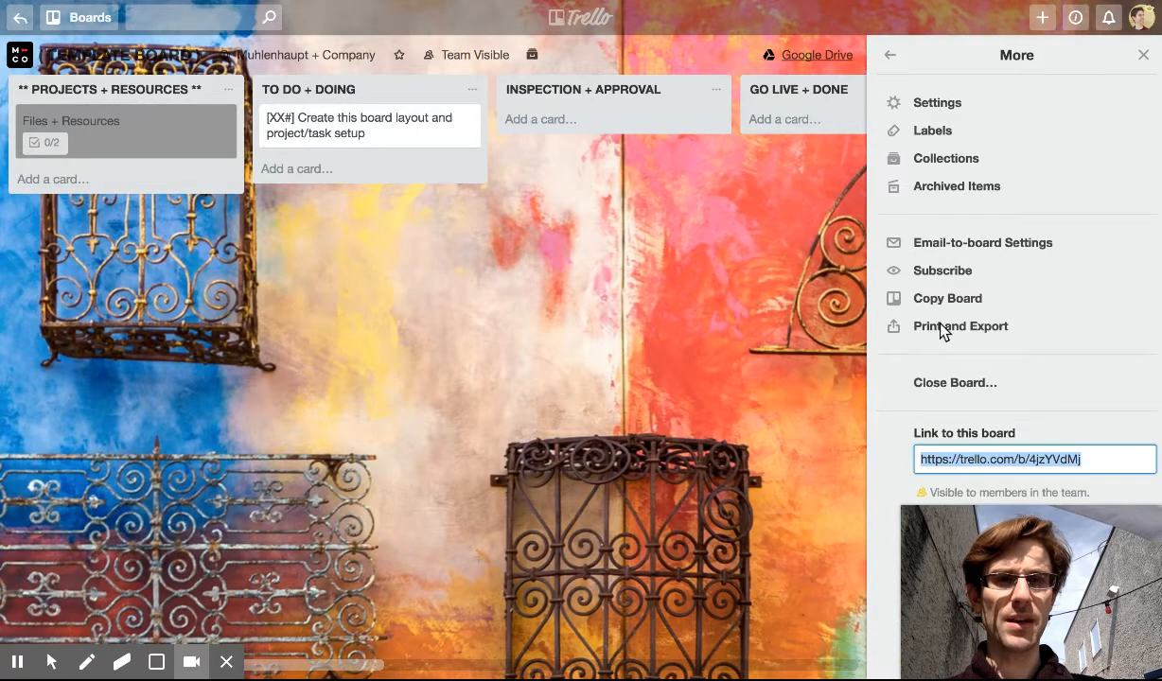
pyautogui.click(935, 300)
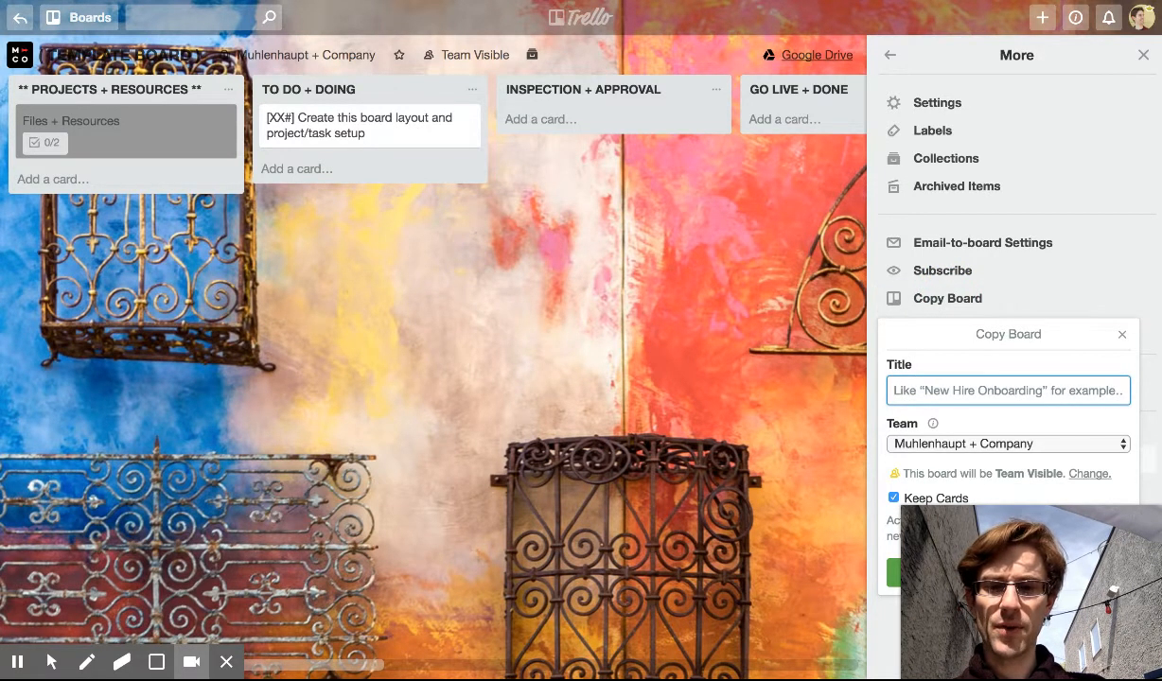
pyautogui.write('Mr. Muhlenhaupt')
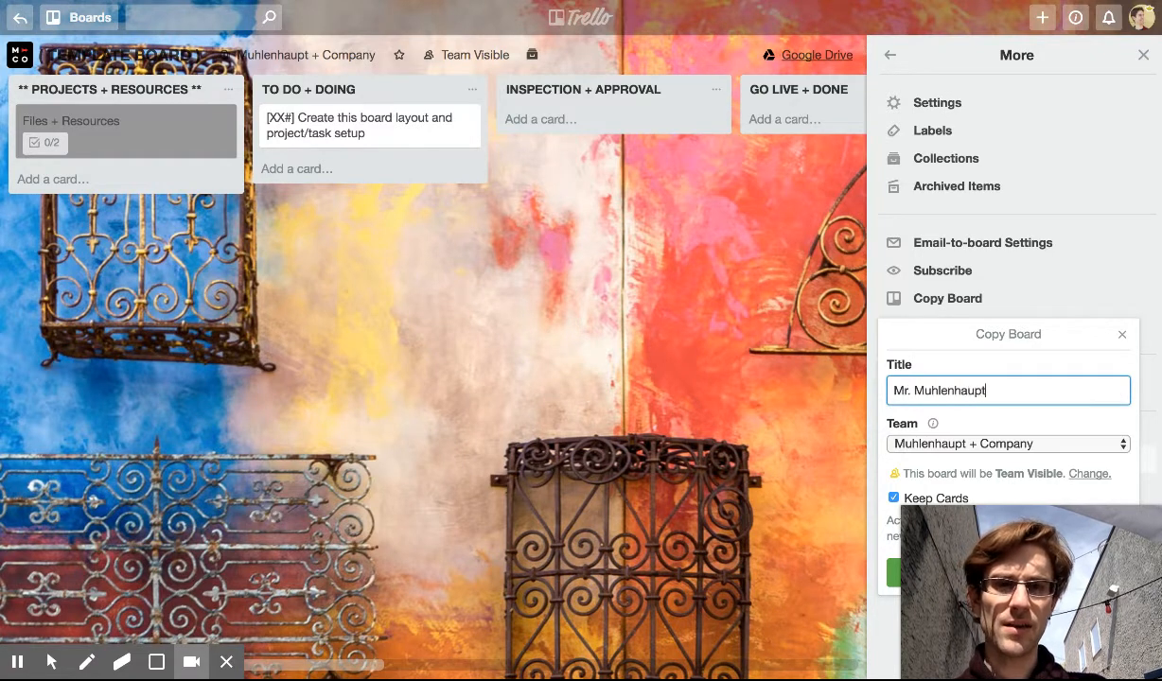
pyautogui.hotkey('ctrl', 'a')
pyautogui.press('BackSpace')
# - Title the board copy Muhlenhaupt Internal Promotions and create it in the Muhlenhaupt + Company team with its cards kept
pyautogui.write('Muhlenha')
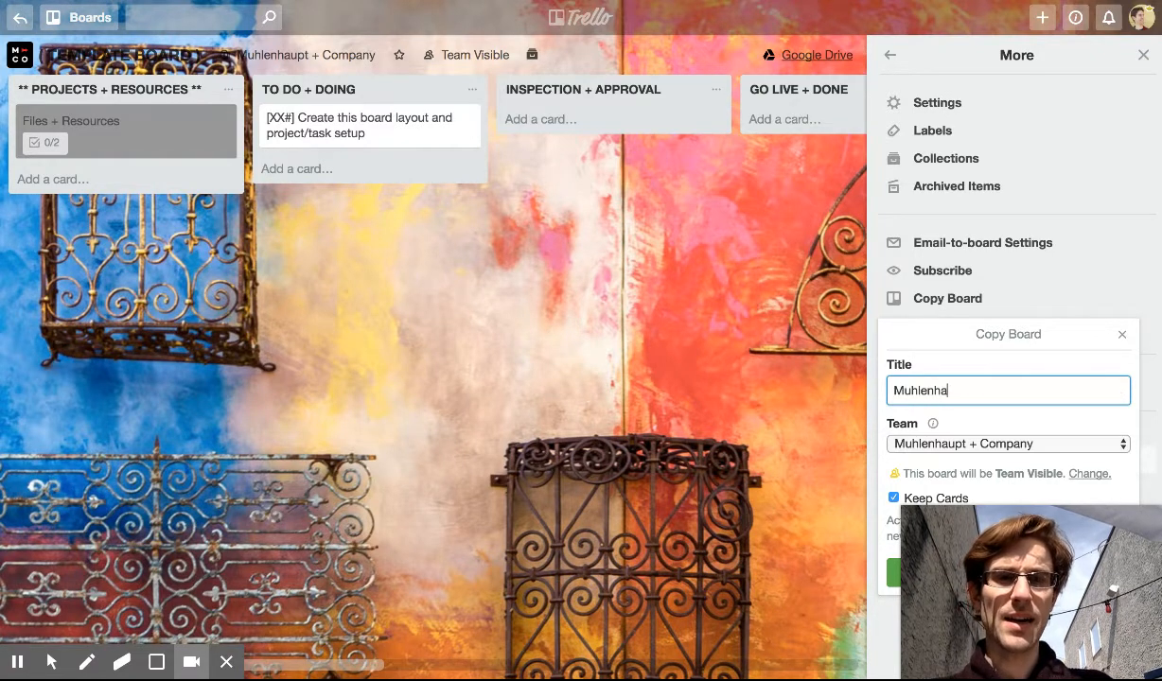
pyautogui.write('upt Internal ')
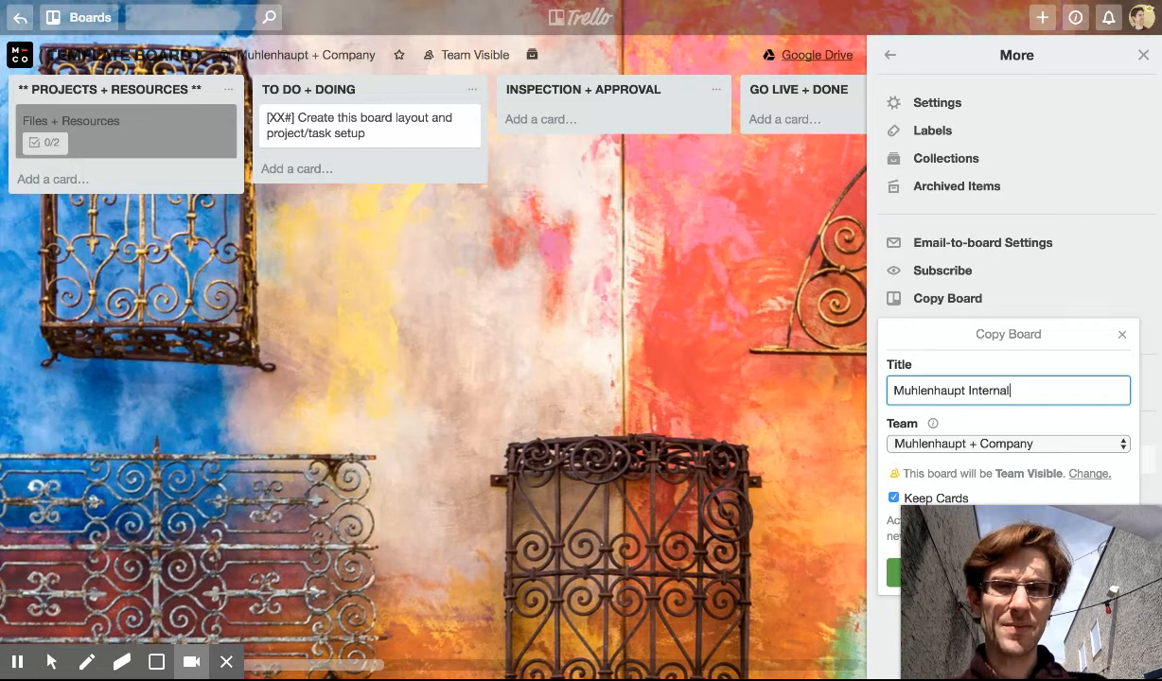
pyautogui.write('Promotions')
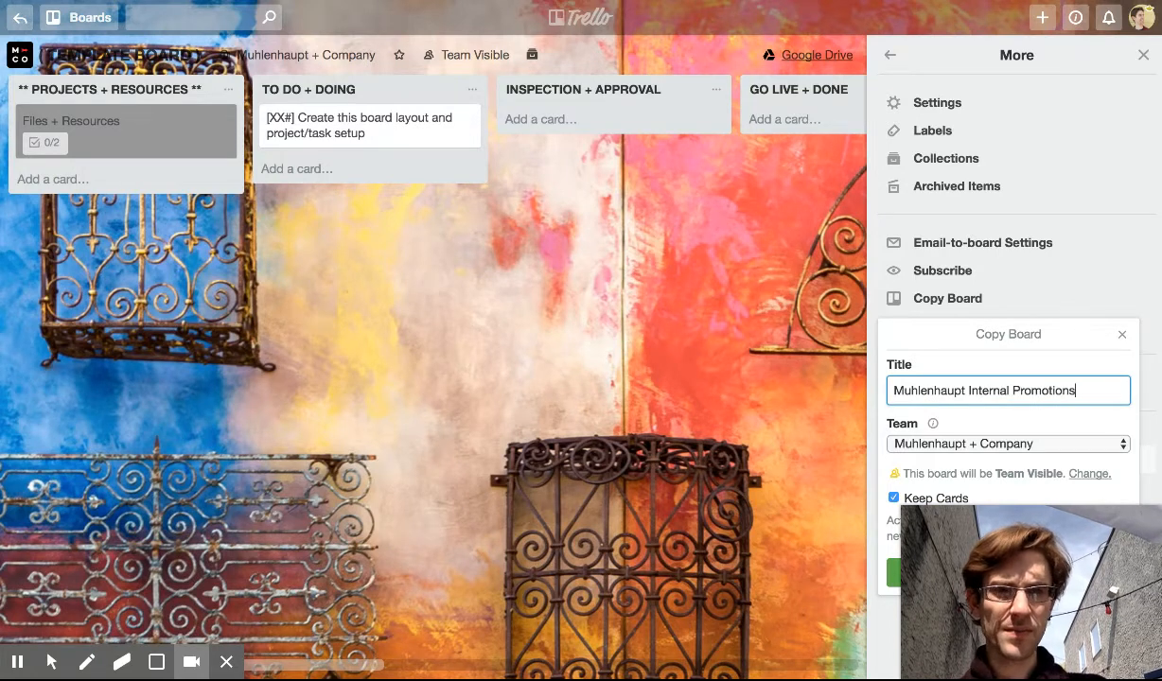
pyautogui.moveTo(940, 550)
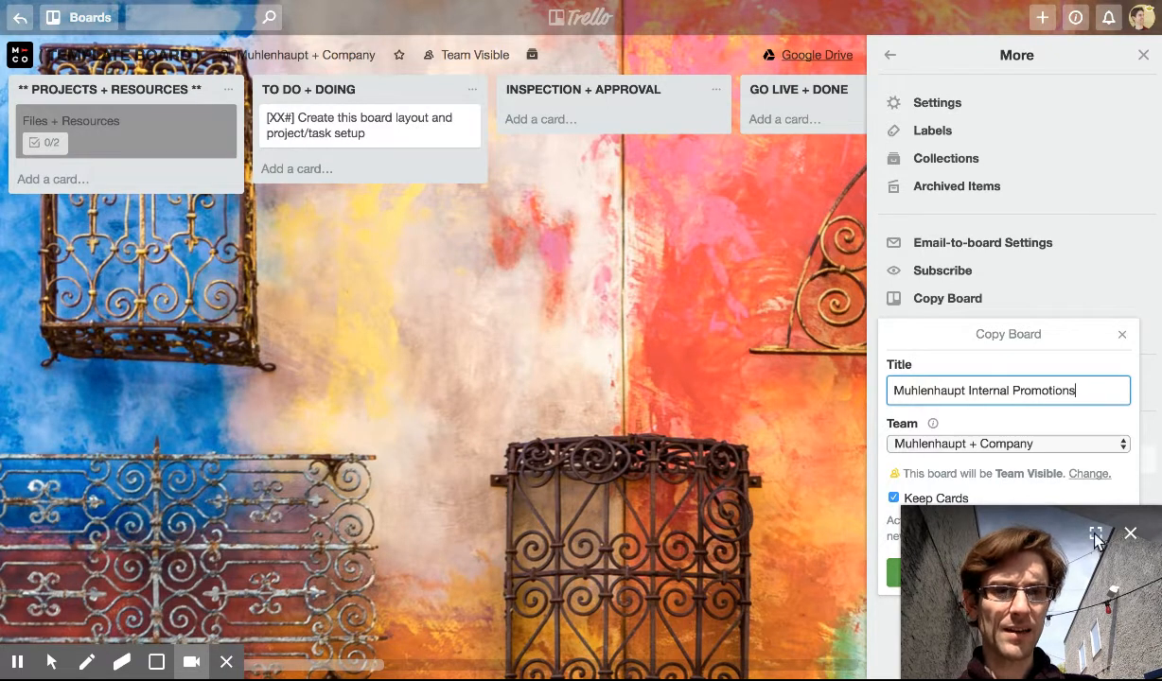
pyautogui.click(890, 570)
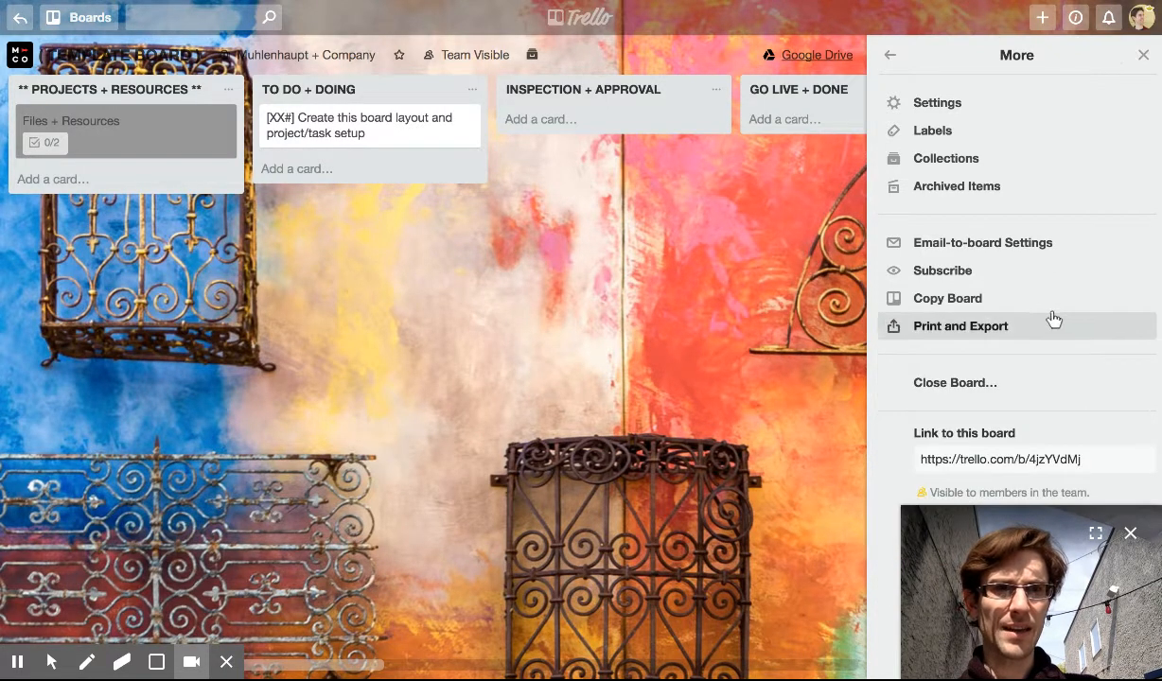
pyautogui.click(134, 57)
pyautogui.click(96, 192)
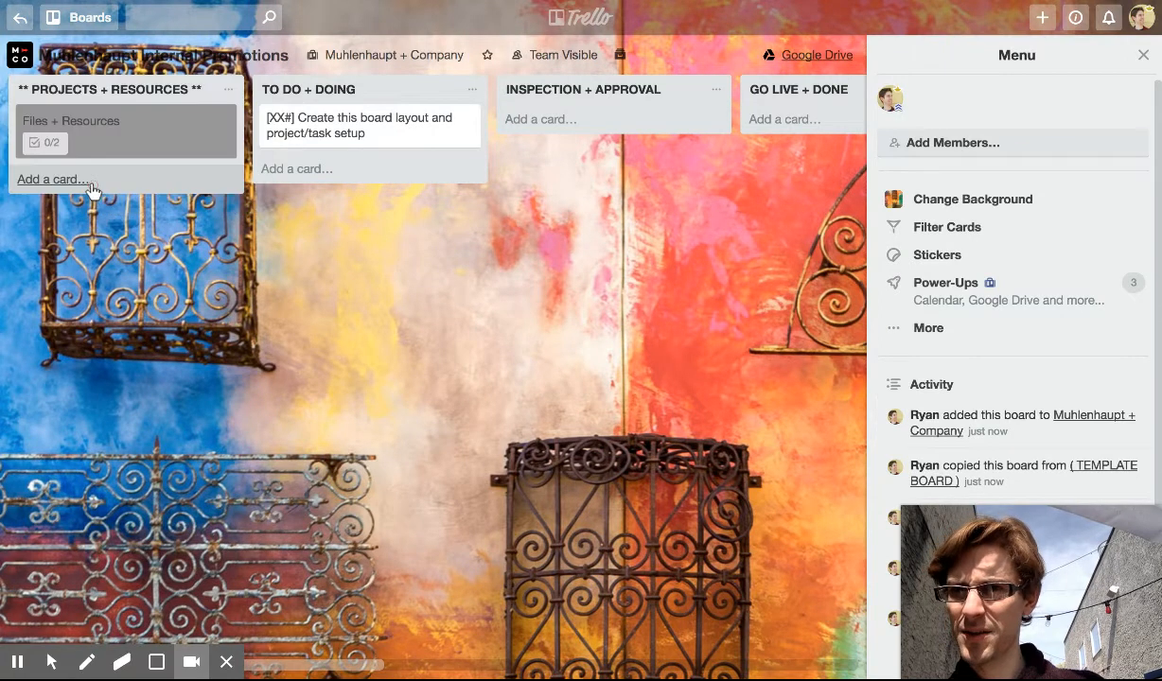
# - Change the new board's background to the solid red color and close the board menu
pyautogui.click(1022, 199)
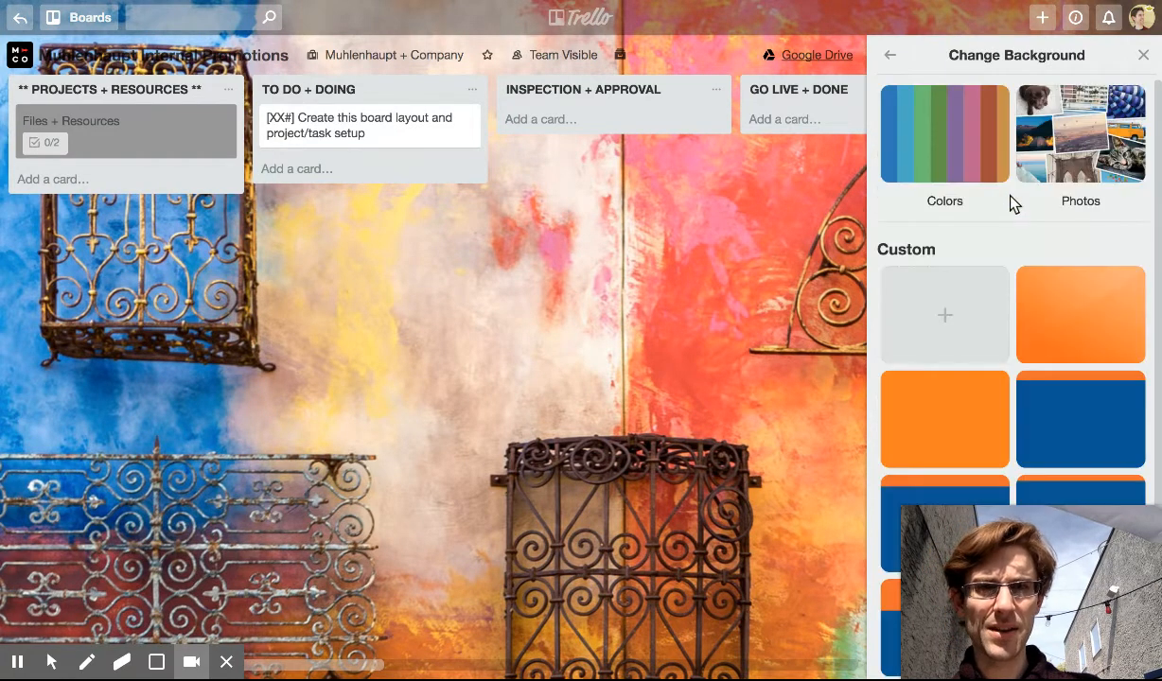
pyautogui.click(967, 169)
pyautogui.click(1089, 260)
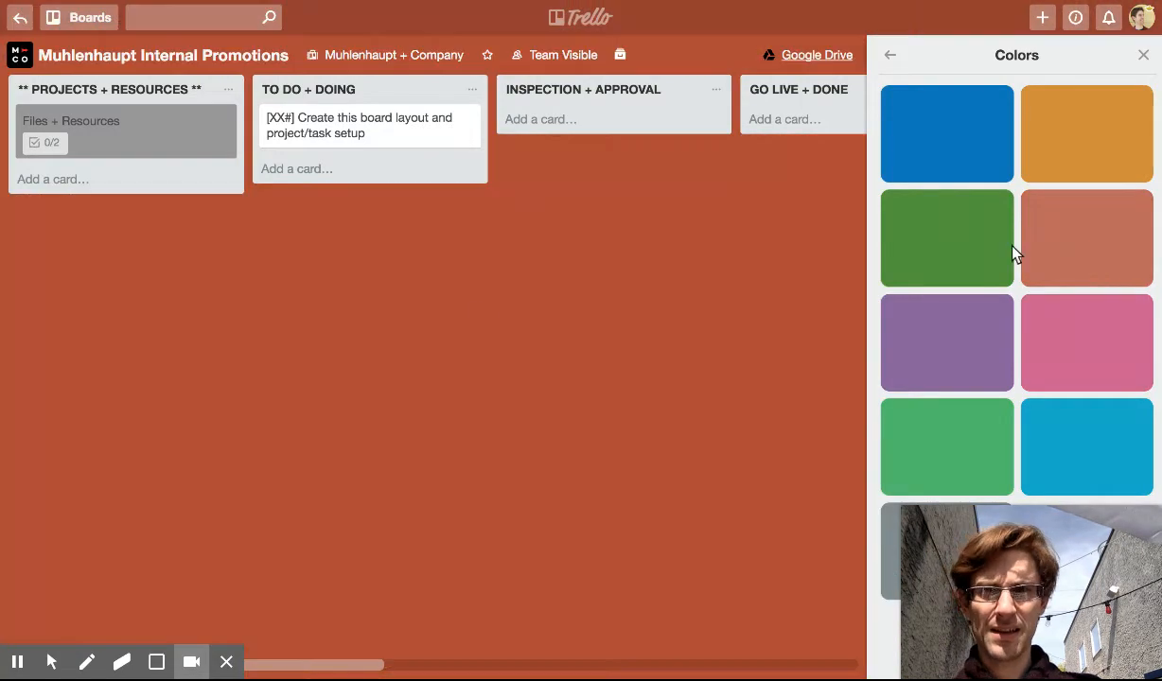
pyautogui.click(1143, 55)
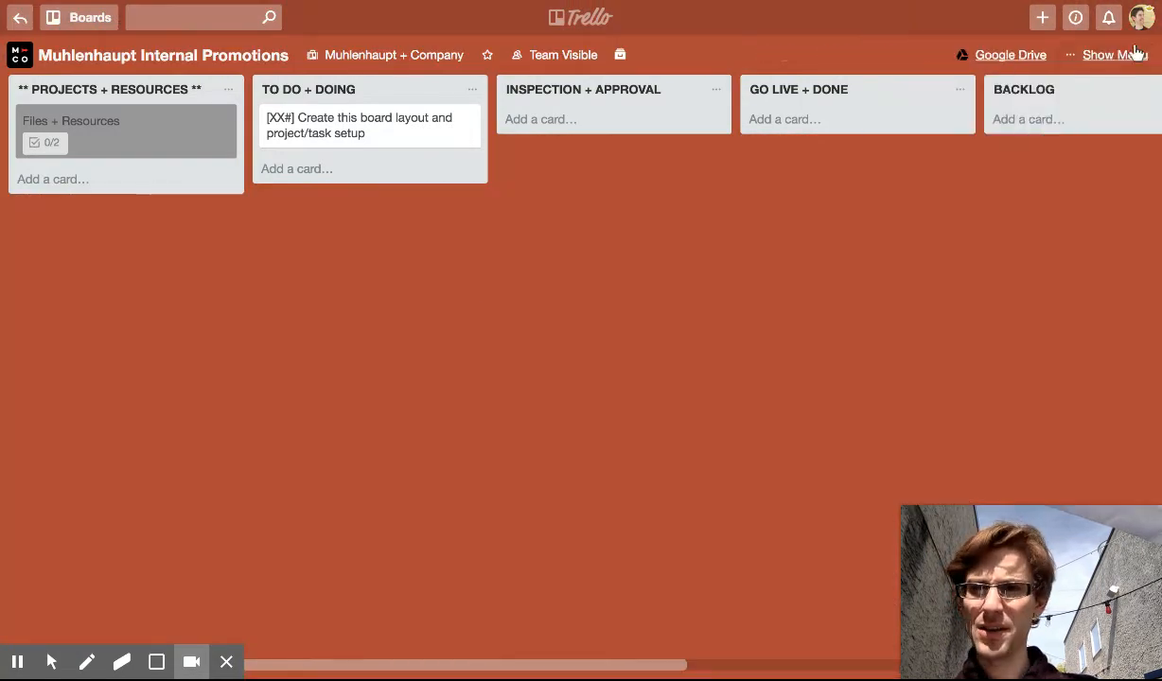
# - Replace the XX# prefix of the TO DO + DOING card so its title reads [RD1] Create this board layout and project/task setup
pyautogui.click(400, 123)
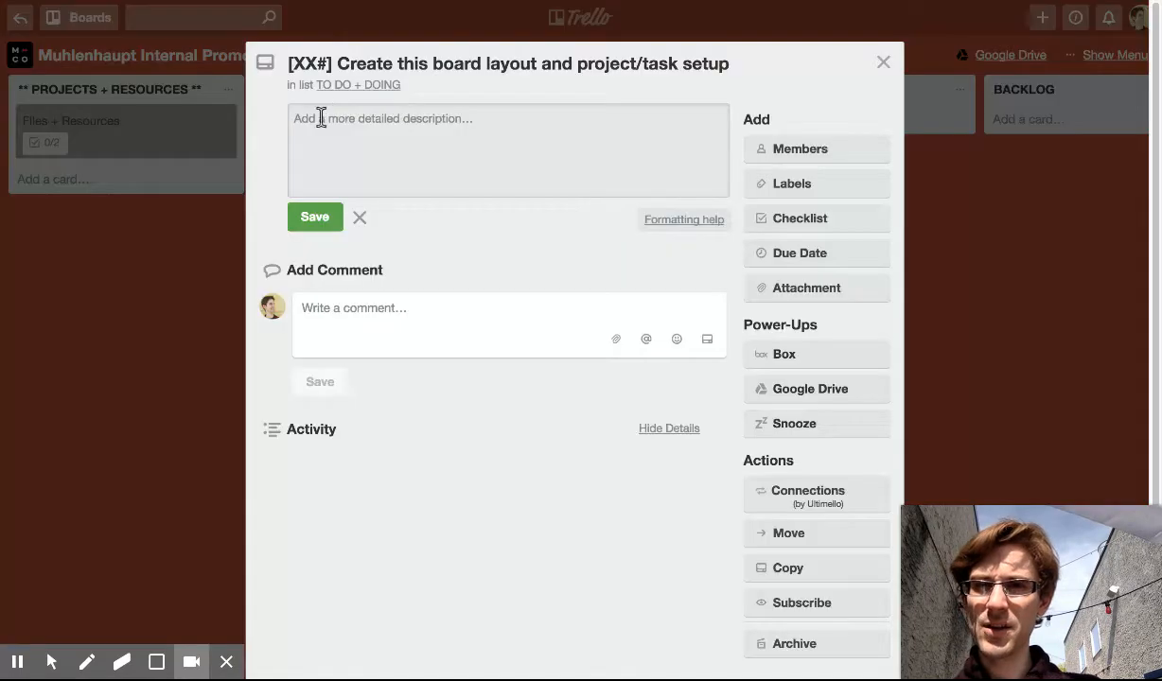
pyautogui.moveTo(327, 62); pyautogui.dragTo(295, 61)
pyautogui.write('RD2')
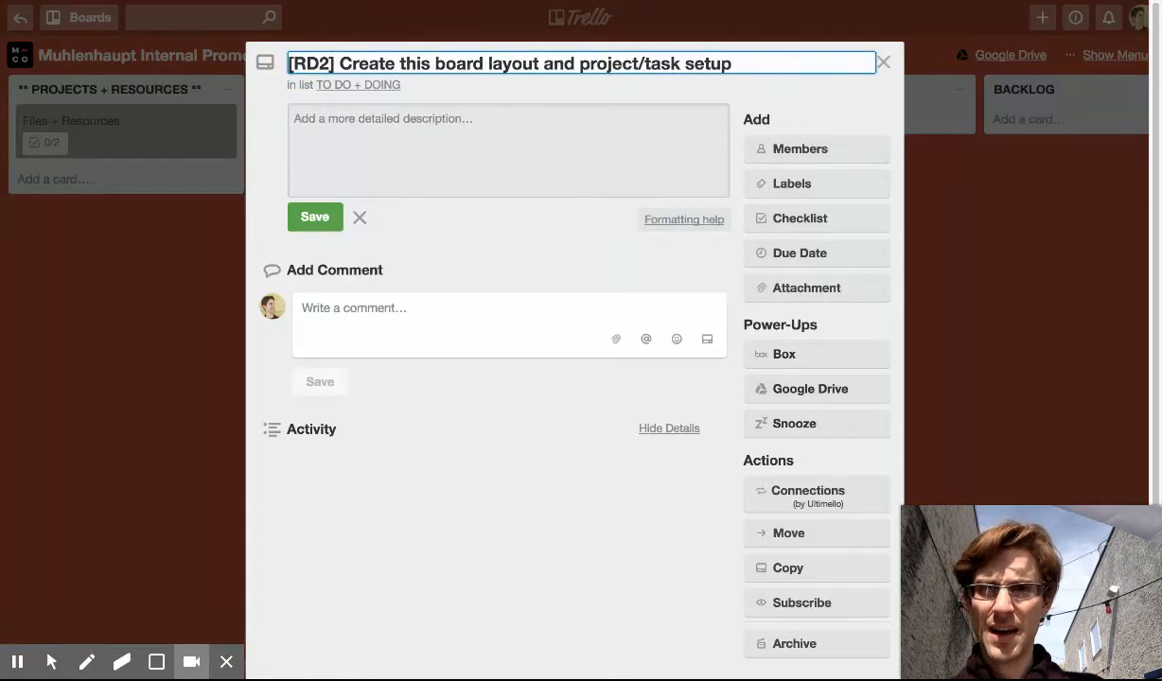
pyautogui.press('Return')
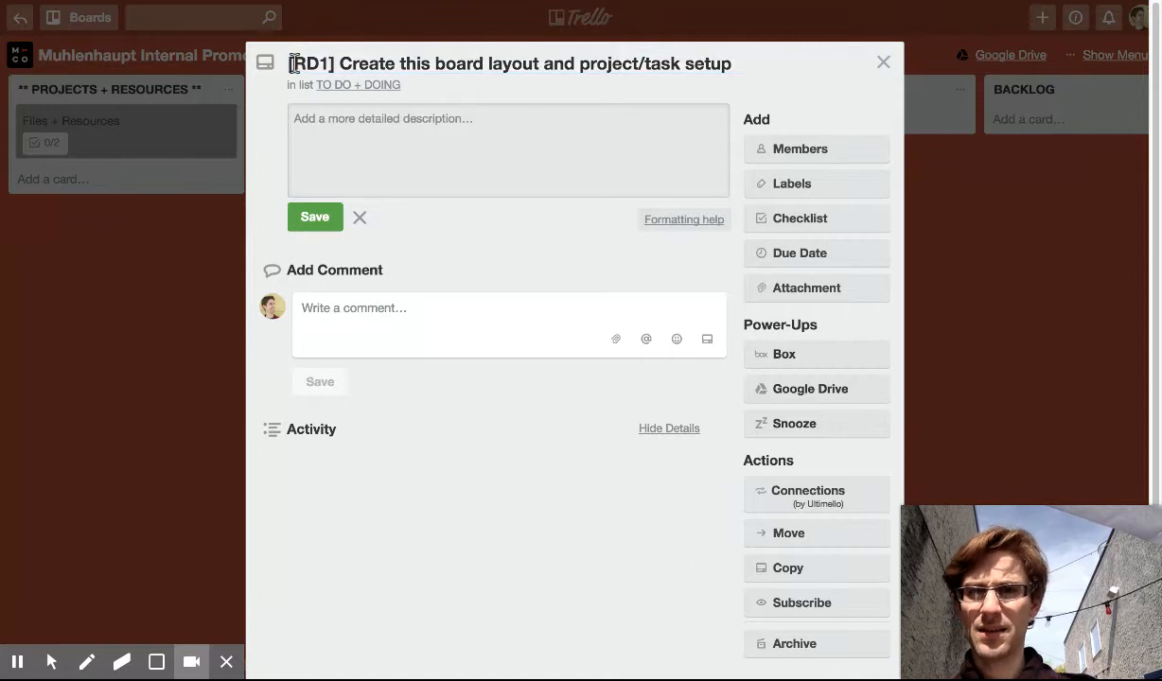
pyautogui.click(320, 216)
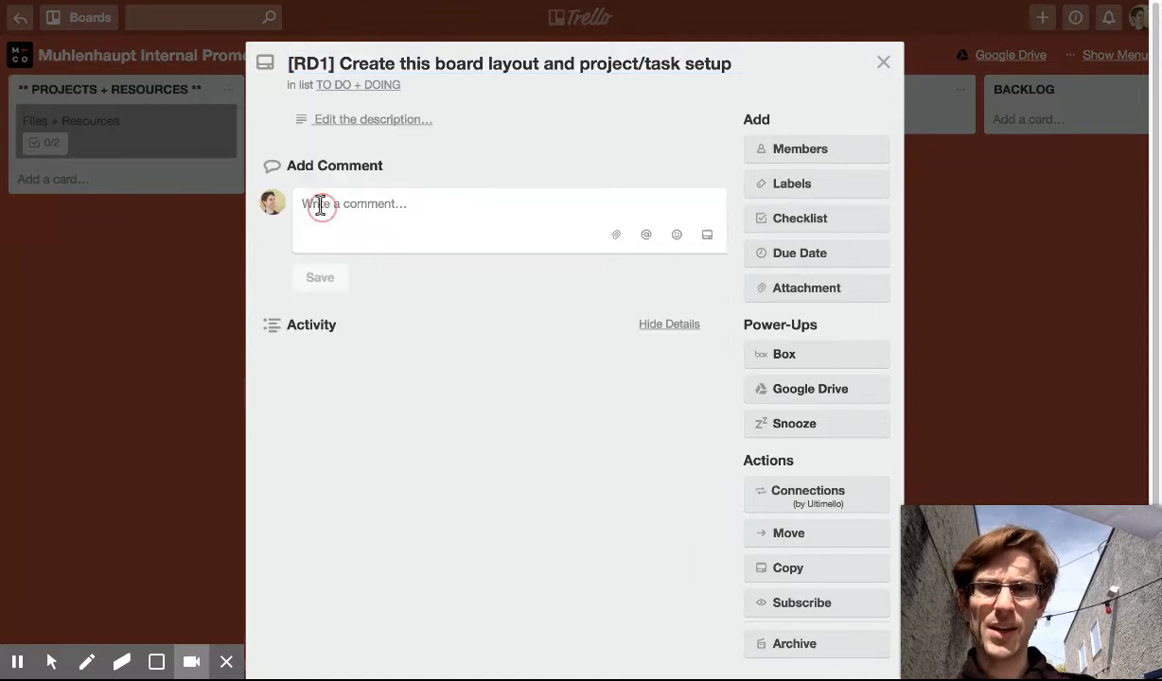
pyautogui.click(177, 310)
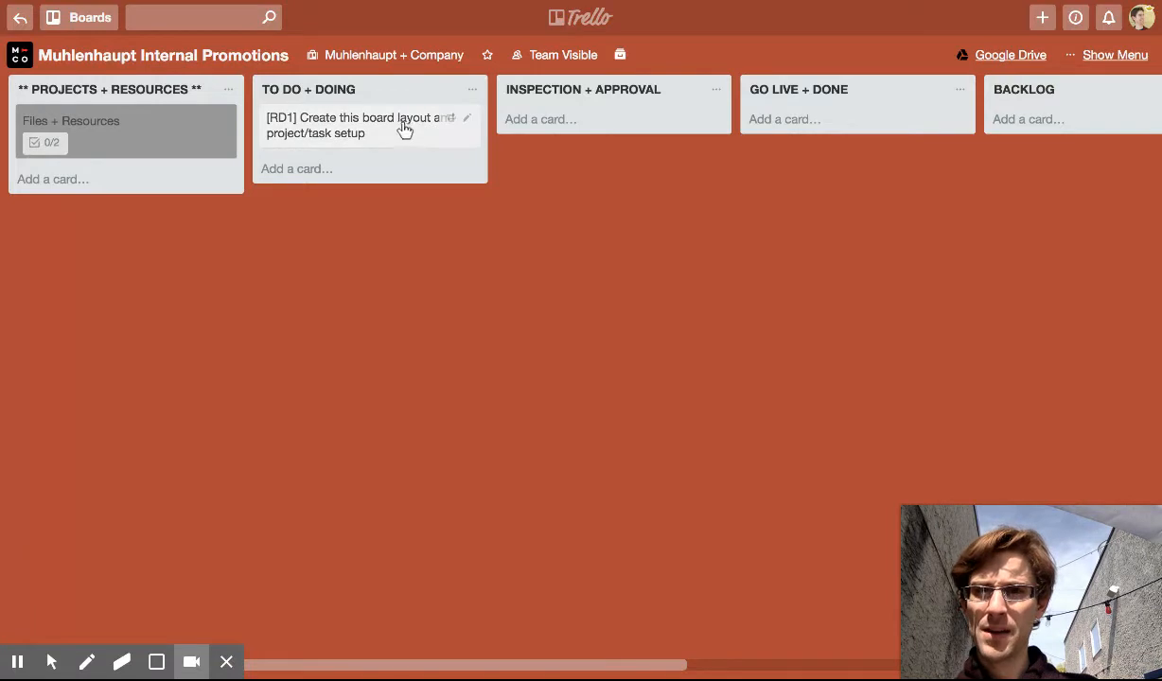
# - Give the [RD1] board setup card the green label and assign yourself to it
pyautogui.press('1')
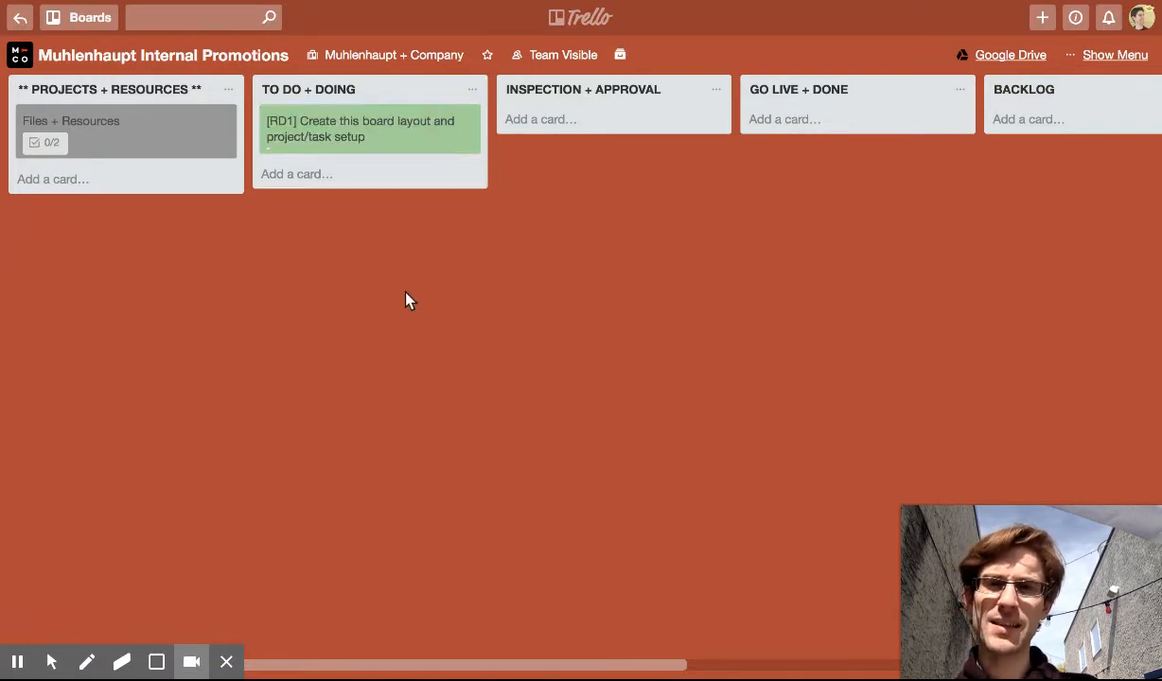
pyautogui.press('space')
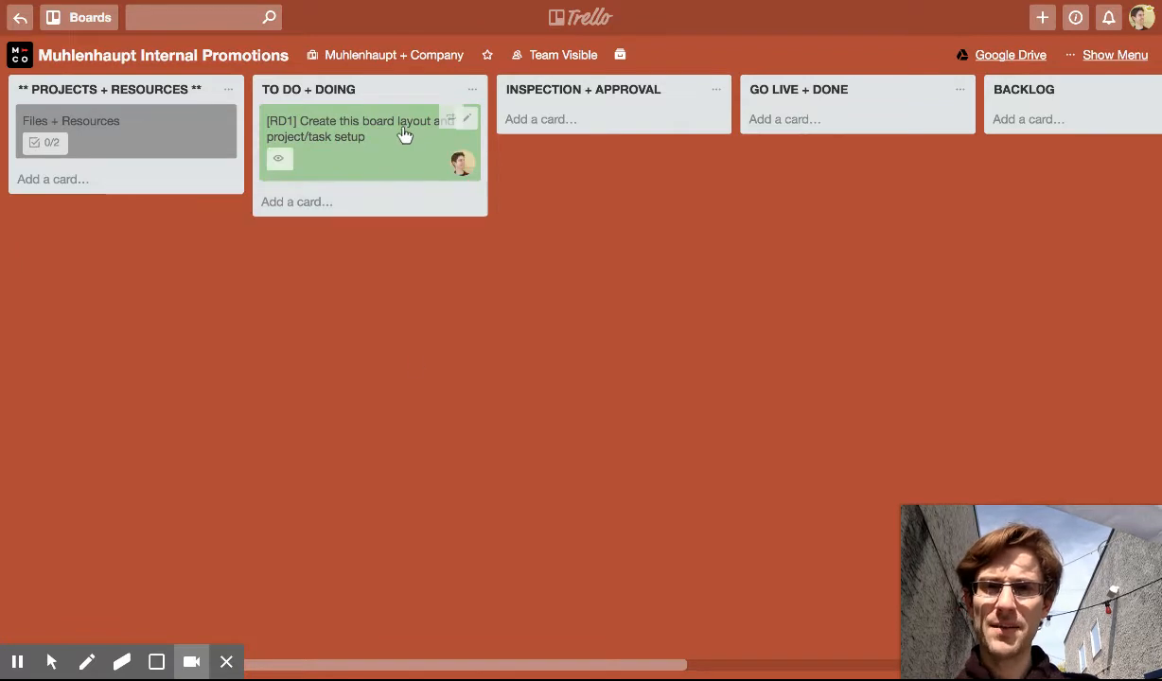
# - Set the [RD1] card's due date to 9/21/2017 at 10:00 PM
pyautogui.press('d')
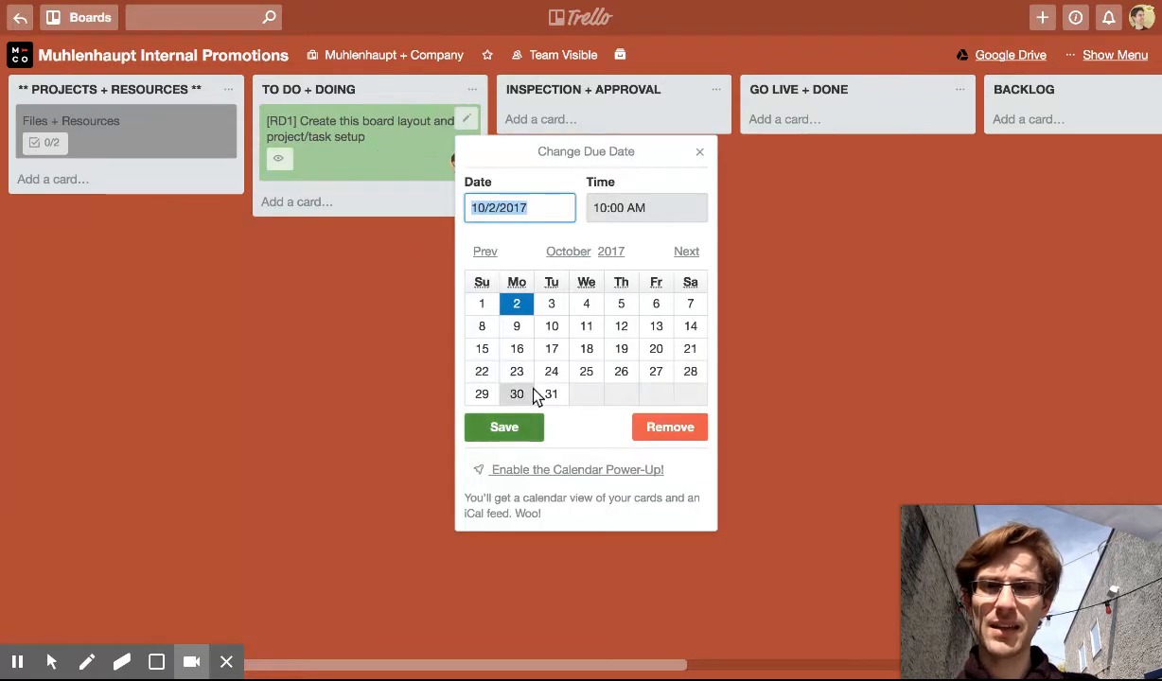
pyautogui.click(498, 254)
pyautogui.click(621, 371)
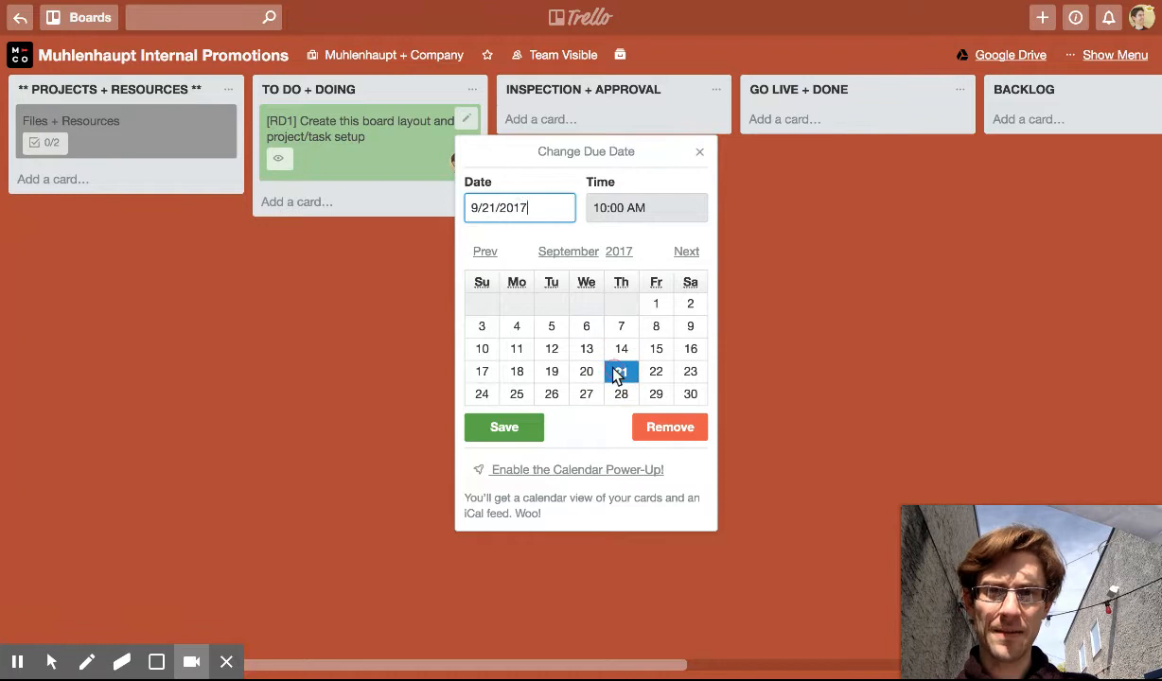
pyautogui.doubleClick(639, 207)
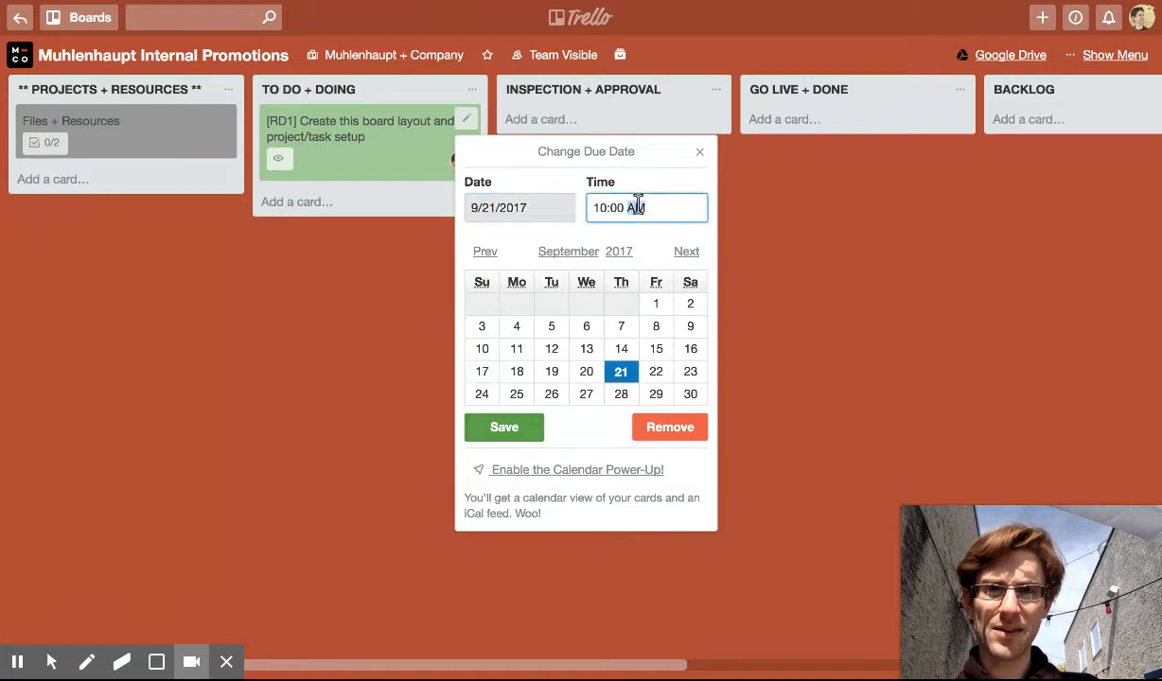
pyautogui.write('PM')
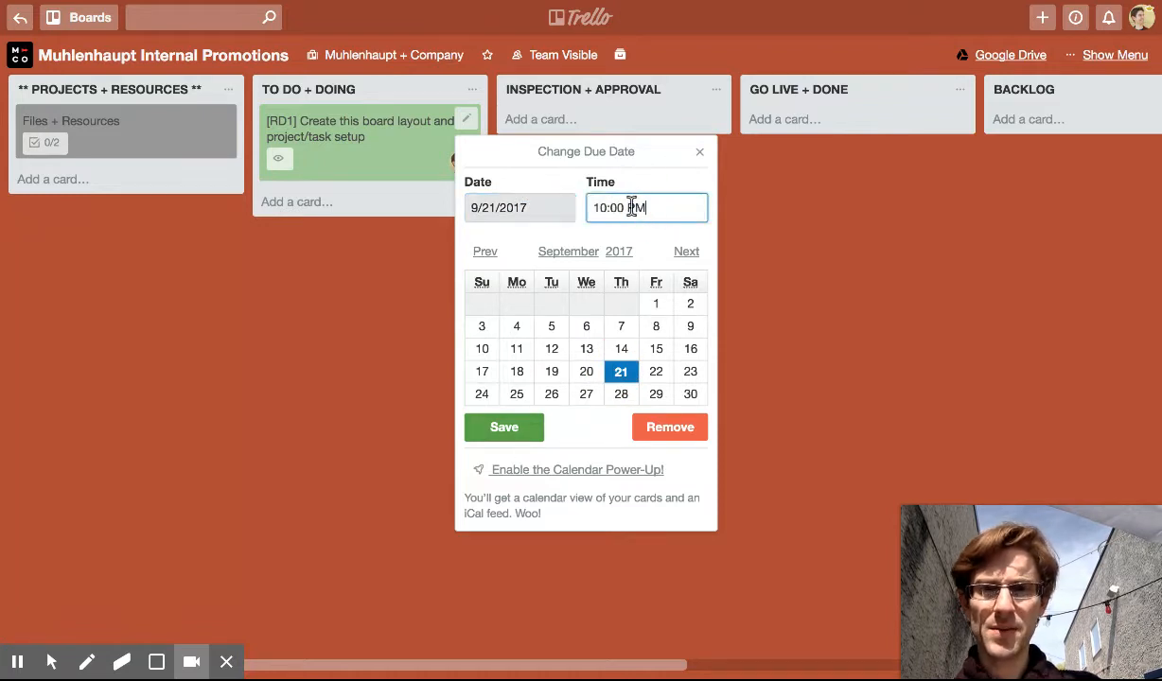
pyautogui.click(498, 426)
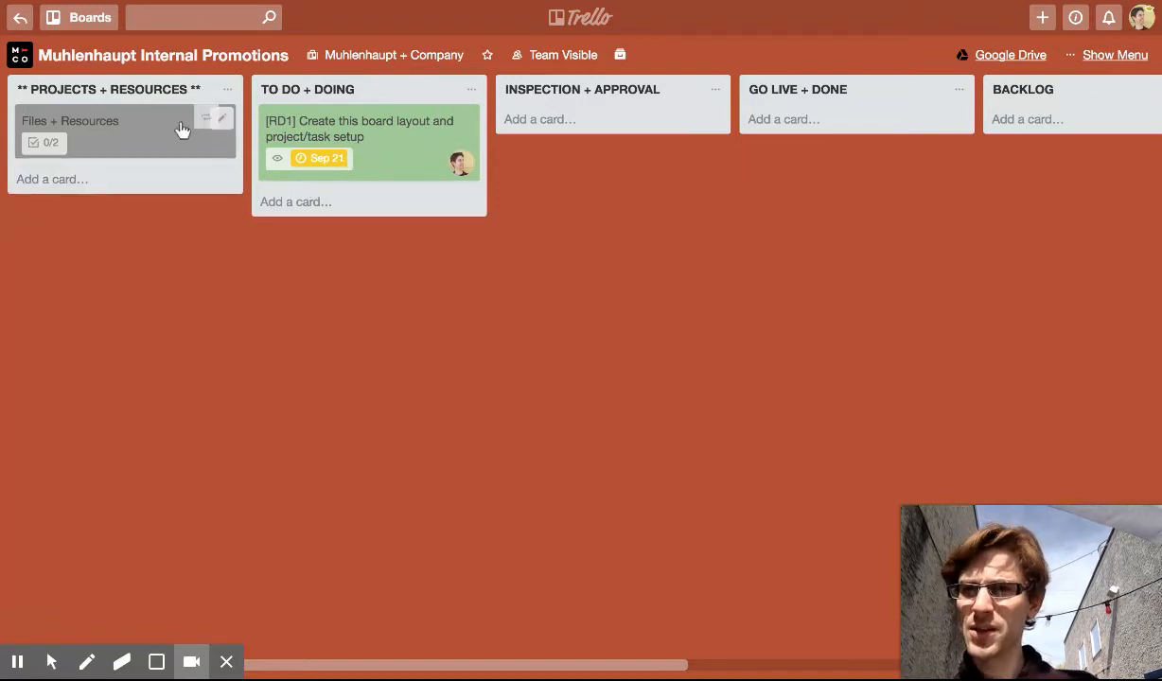
# - Examine the Google Drive and Box attachment options on the Files + Resources card, then close the card
pyautogui.click(99, 128)
pyautogui.click(837, 389)
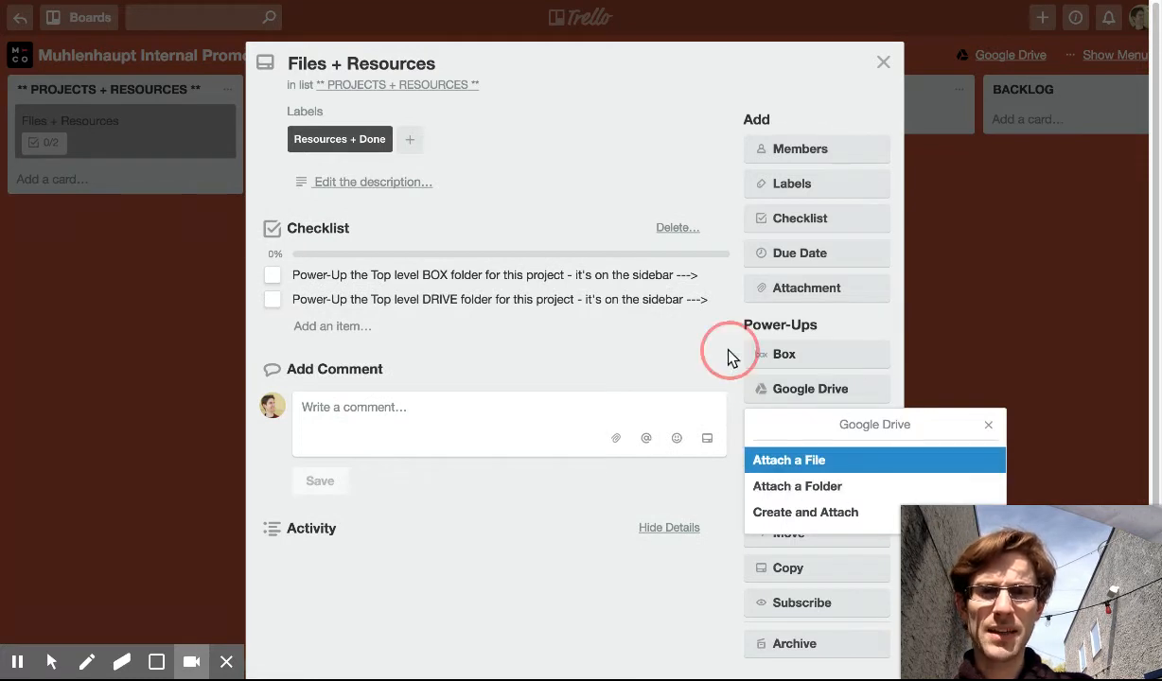
pyautogui.click(774, 360)
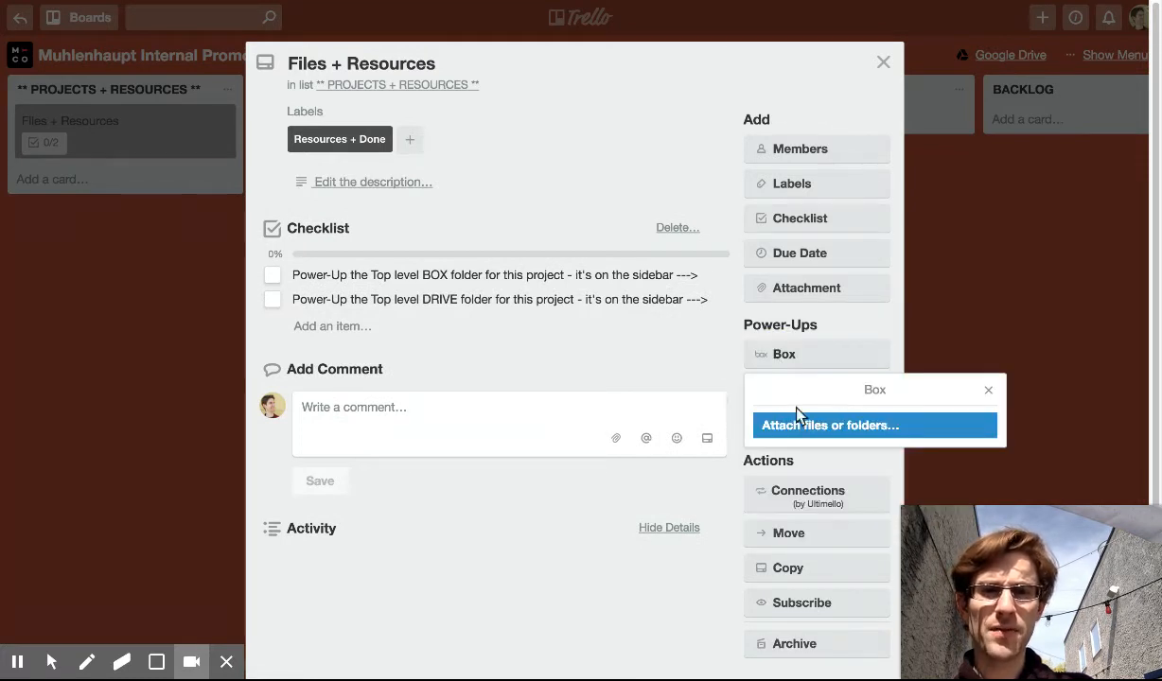
pyautogui.click(738, 340)
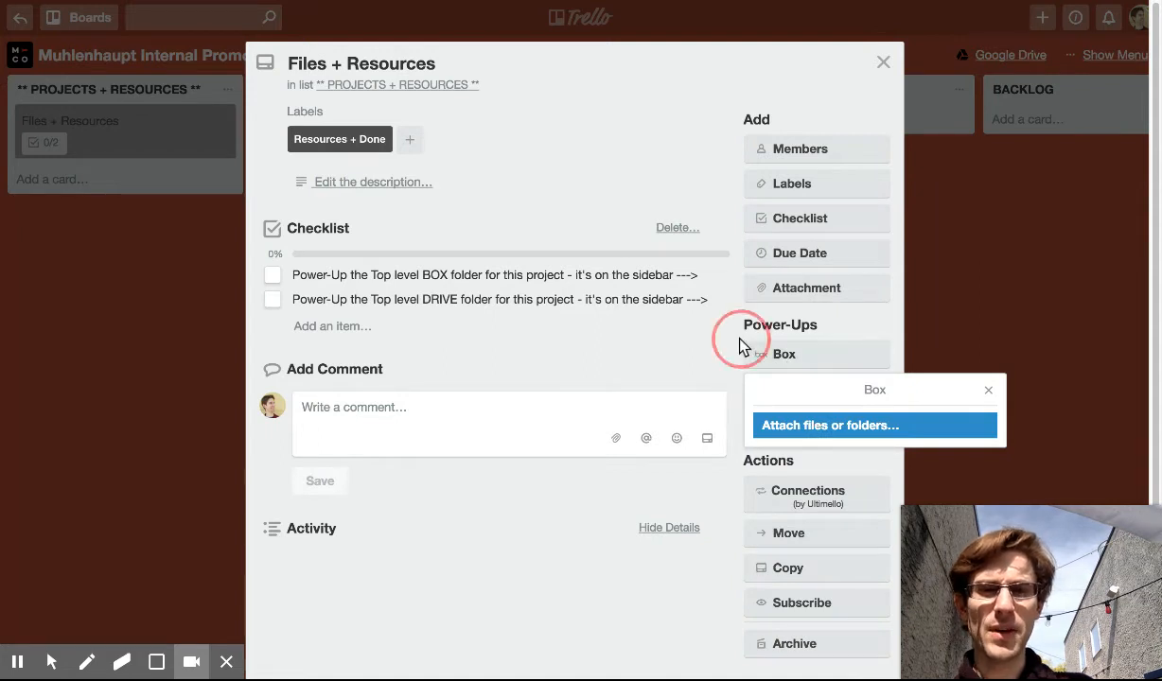
pyautogui.click(882, 63)
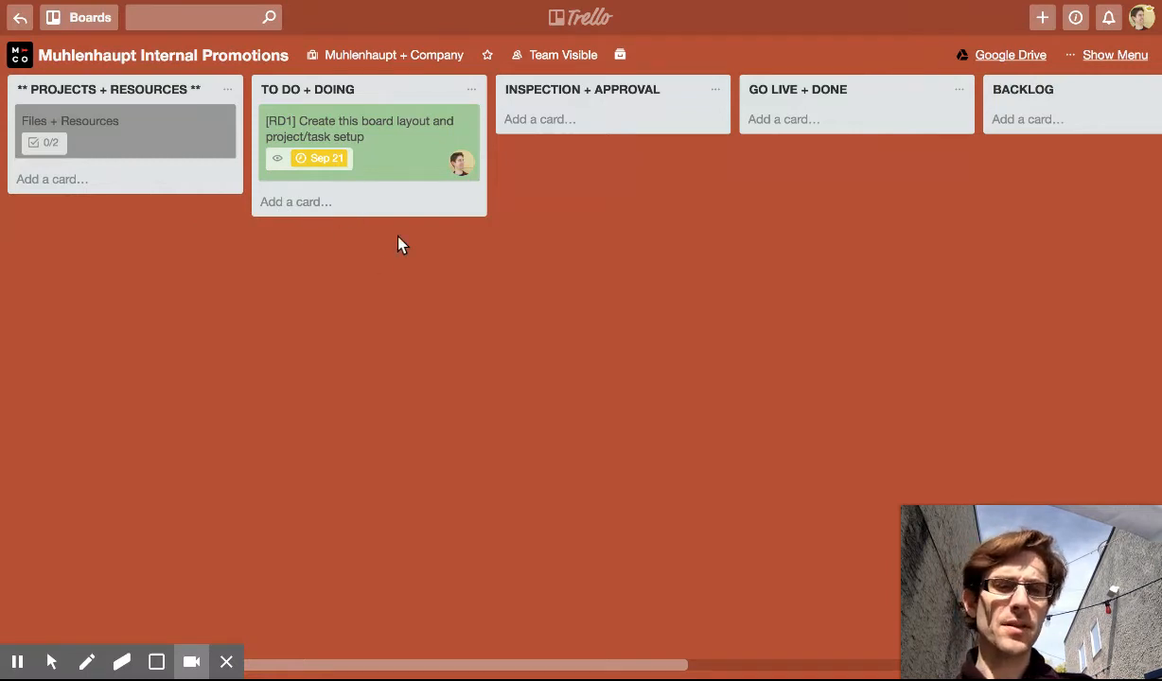
# - Mark the BOX folder and DRIVE folder checklist items on the Files + Resources card as complete
pyautogui.click(125, 121)
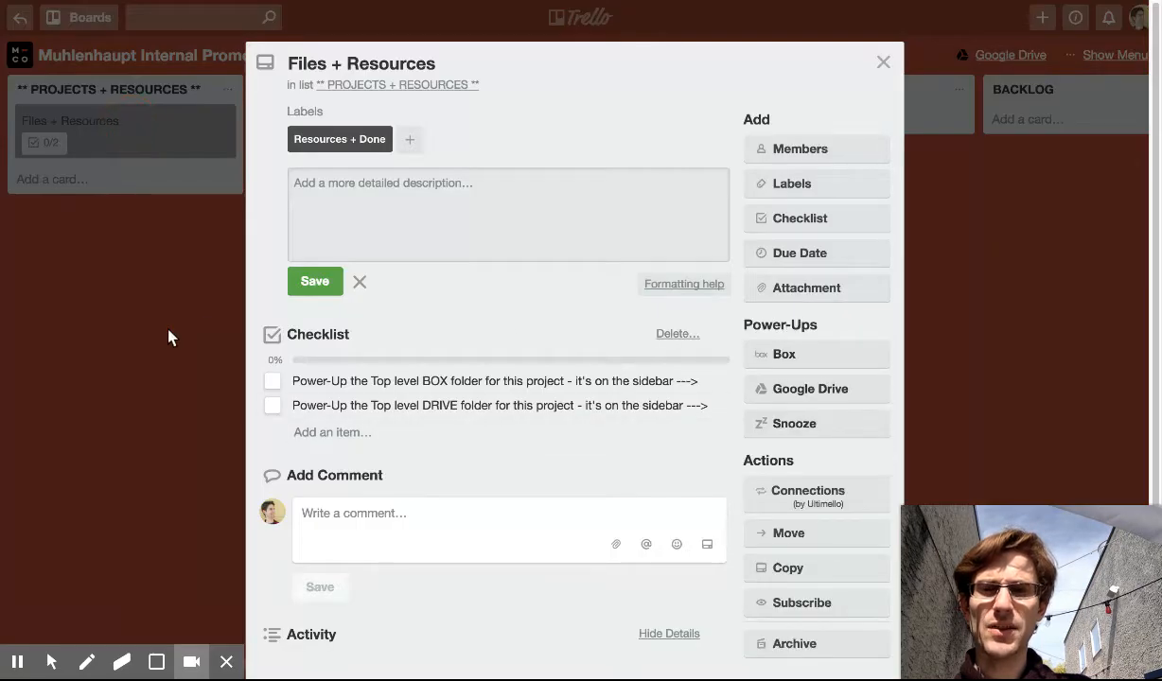
pyautogui.click(167, 333)
pyautogui.click(77, 138)
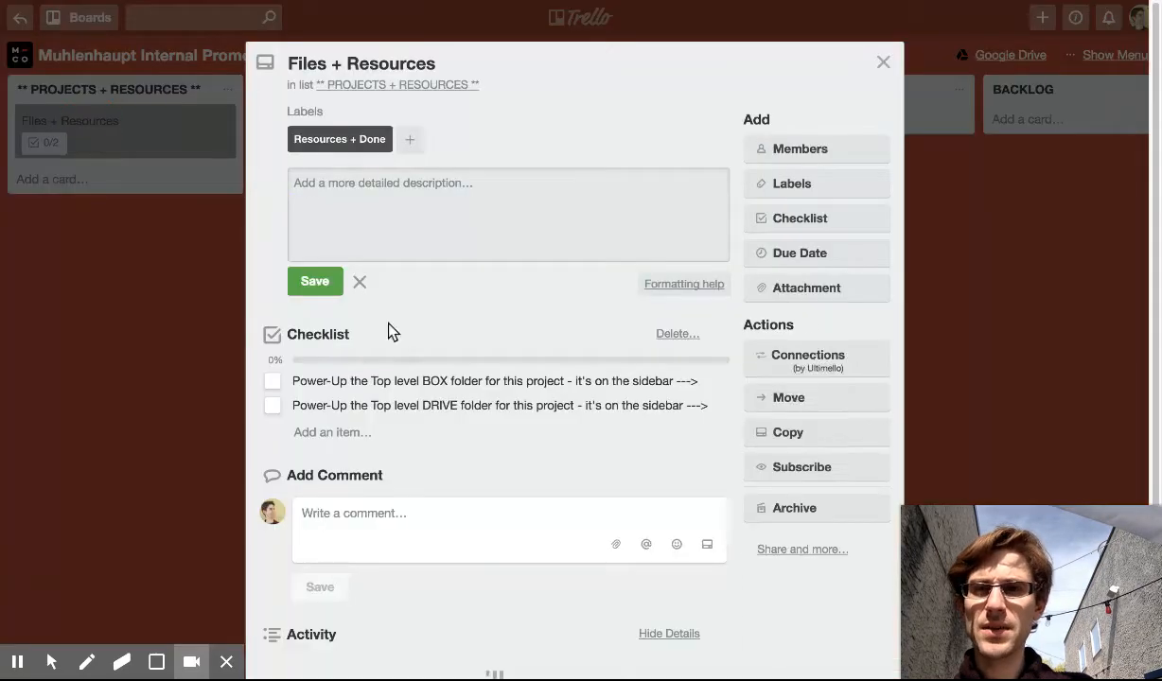
pyautogui.click(273, 378)
pyautogui.click(273, 299)
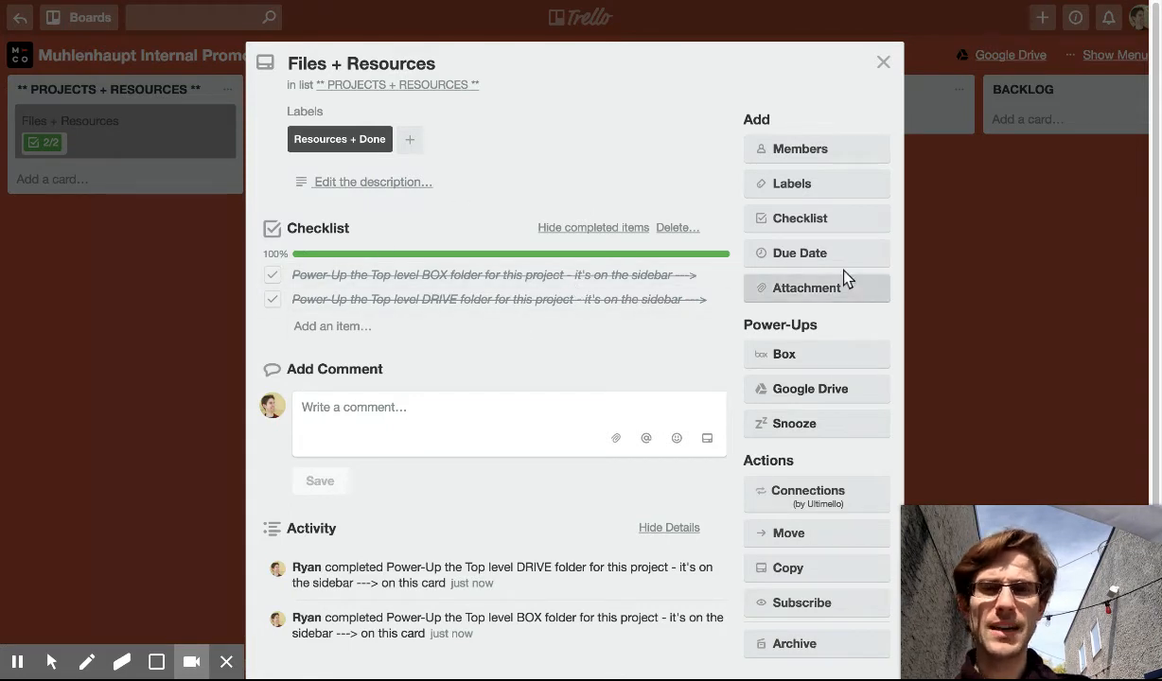
pyautogui.click(881, 58)
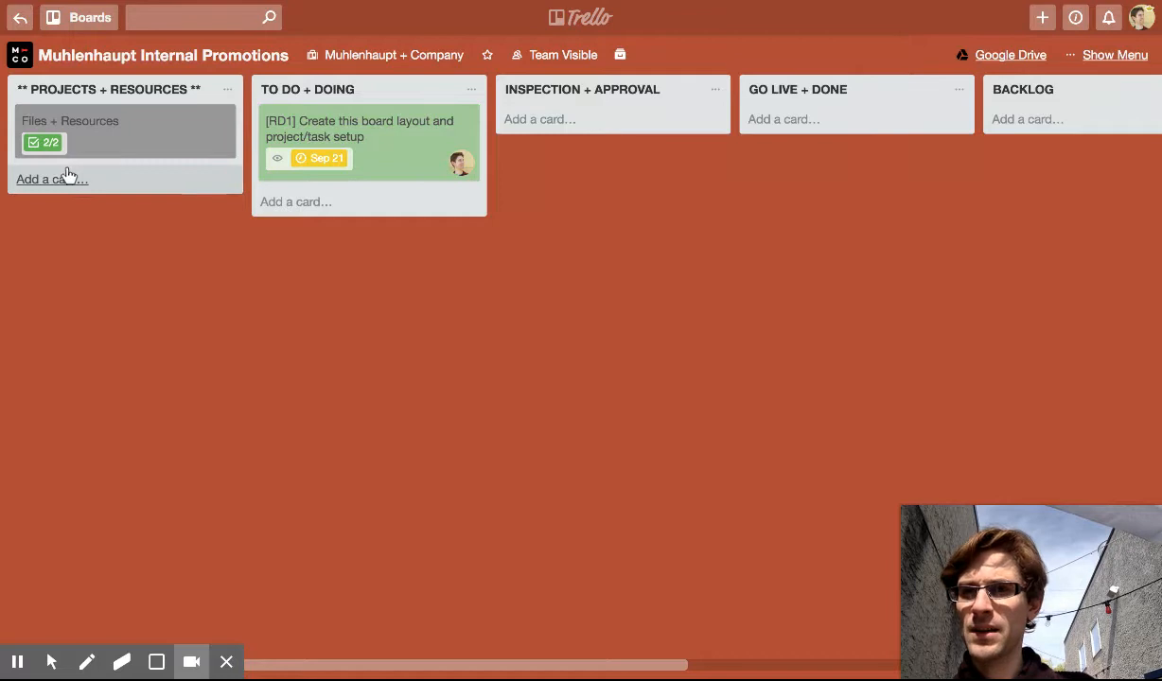
# - Add a card titled "Mr. Muhlenhaupt Promo Book" to the ** PROJECTS + RESOURCES ** list
pyautogui.click(121, 179)
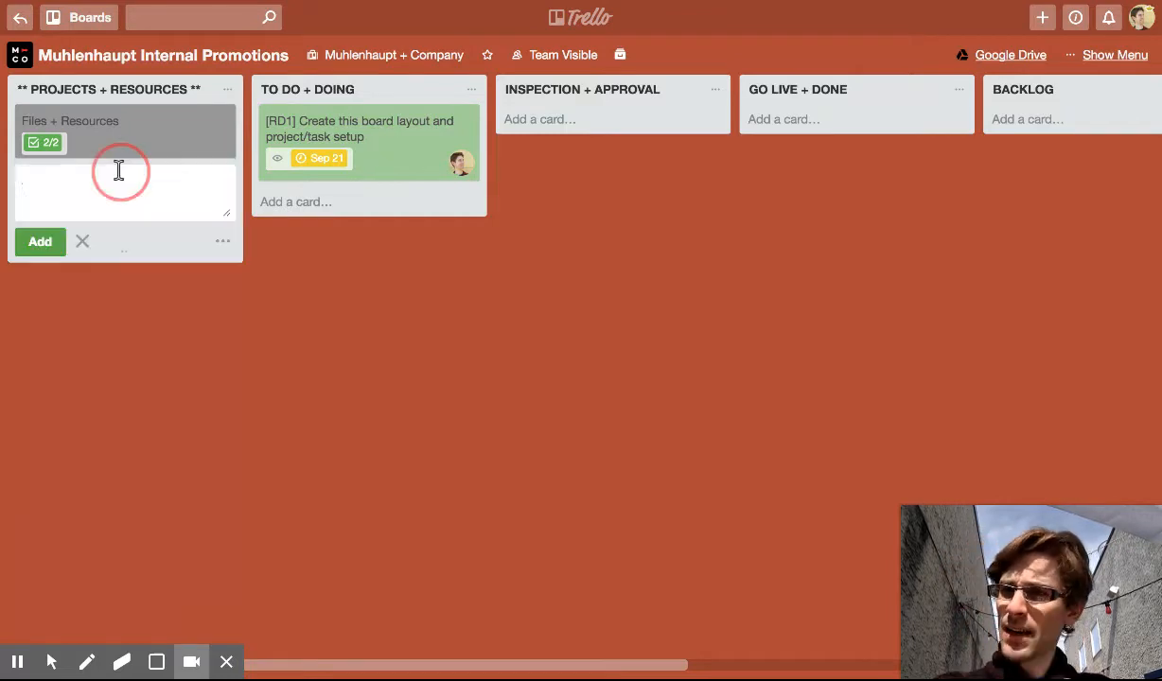
pyautogui.write('Mr. M')
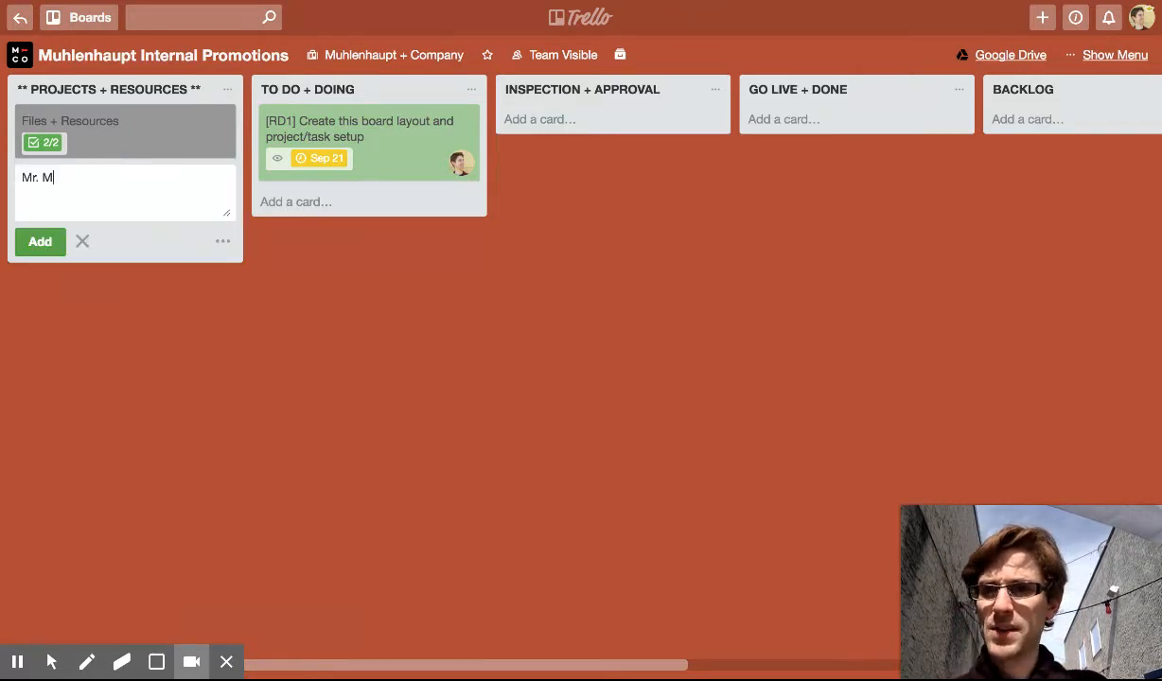
pyautogui.write('uhlenhaupt Promo Book')
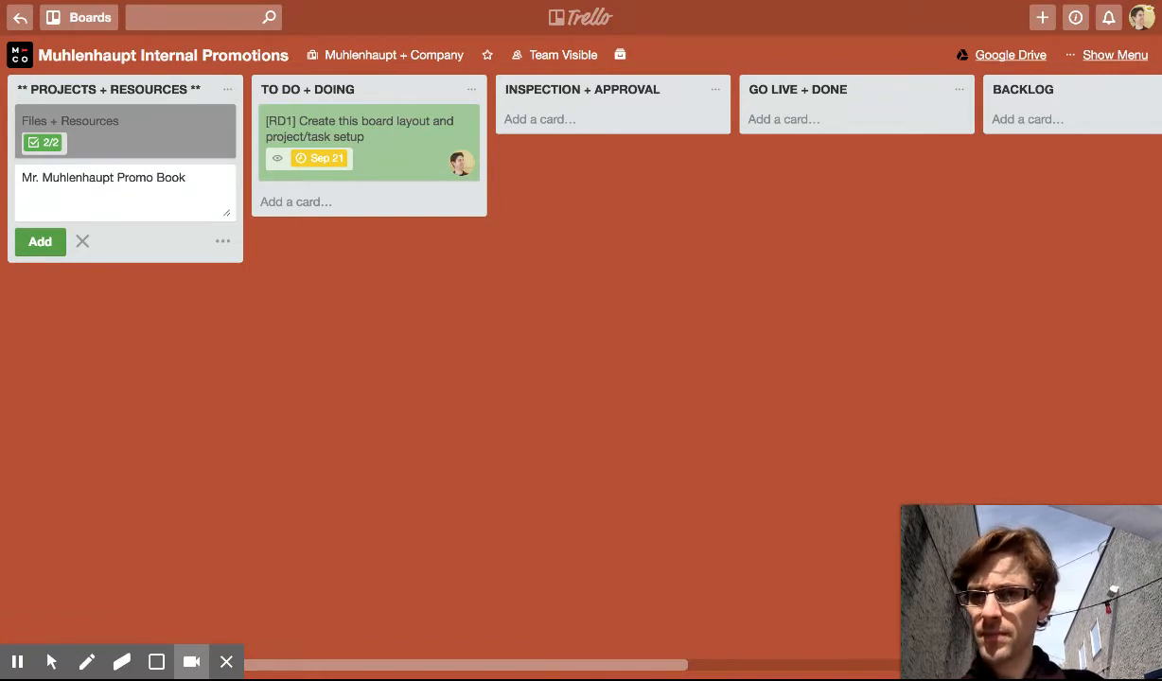
pyautogui.click(17, 665)
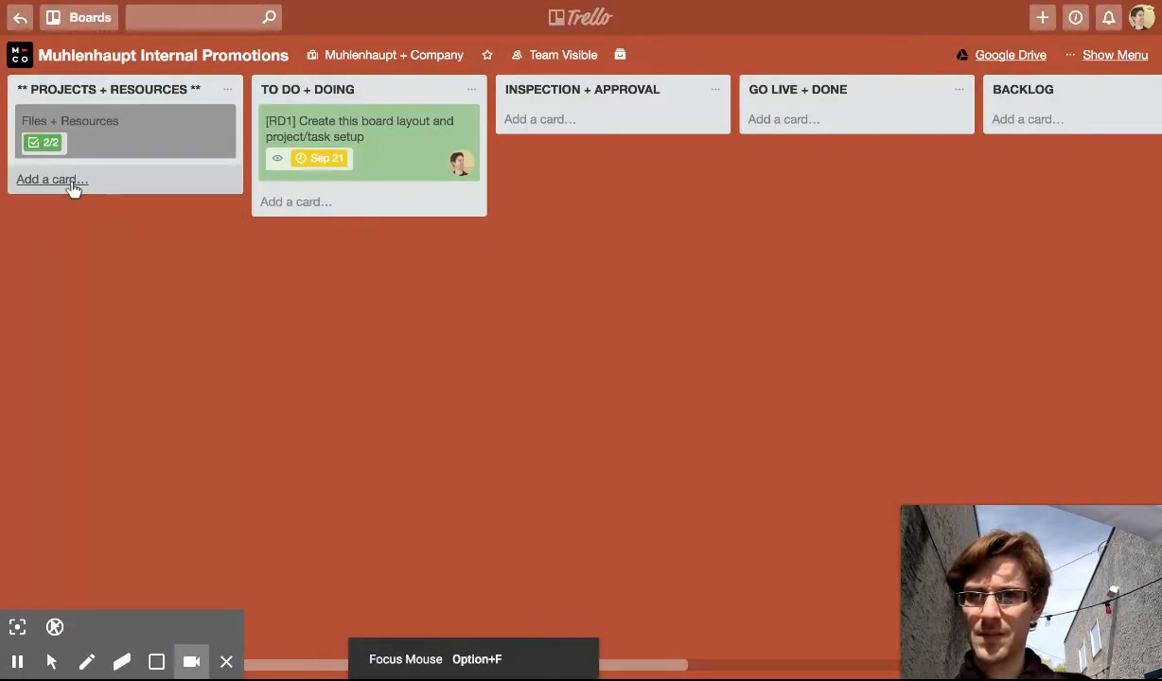
pyautogui.click(72, 182)
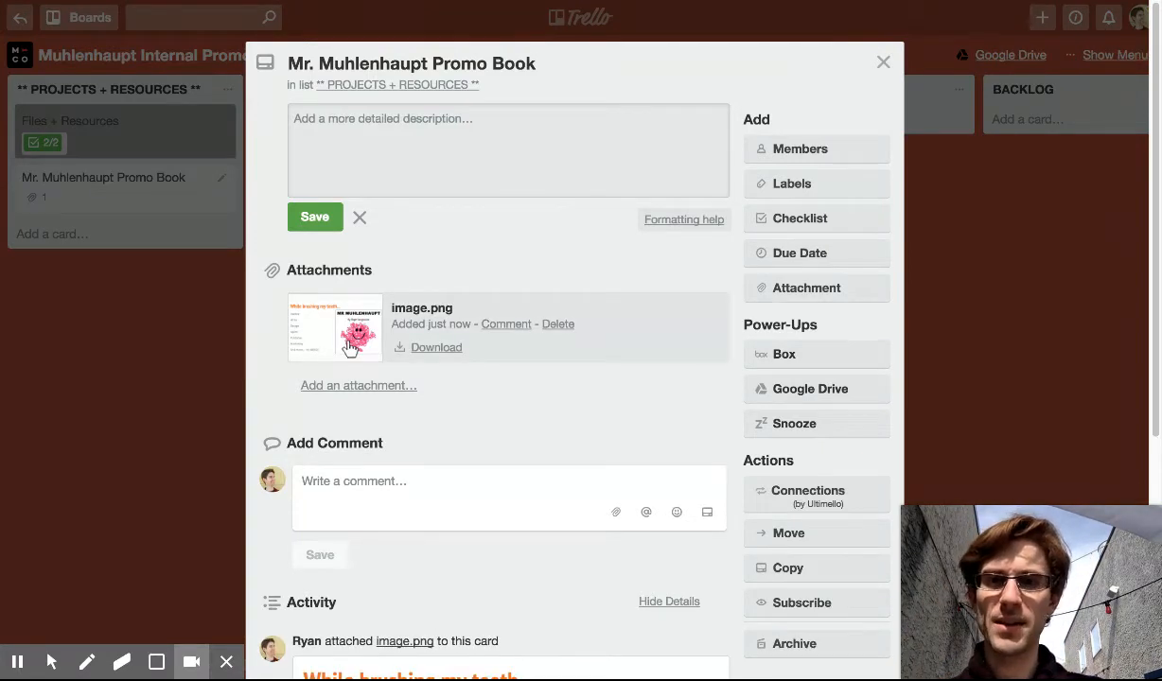
# - Examine the image.png attachment on the Mr. Muhlenhaupt Promo Book card for the book's task list, then close the preview
pyautogui.click(349, 348)
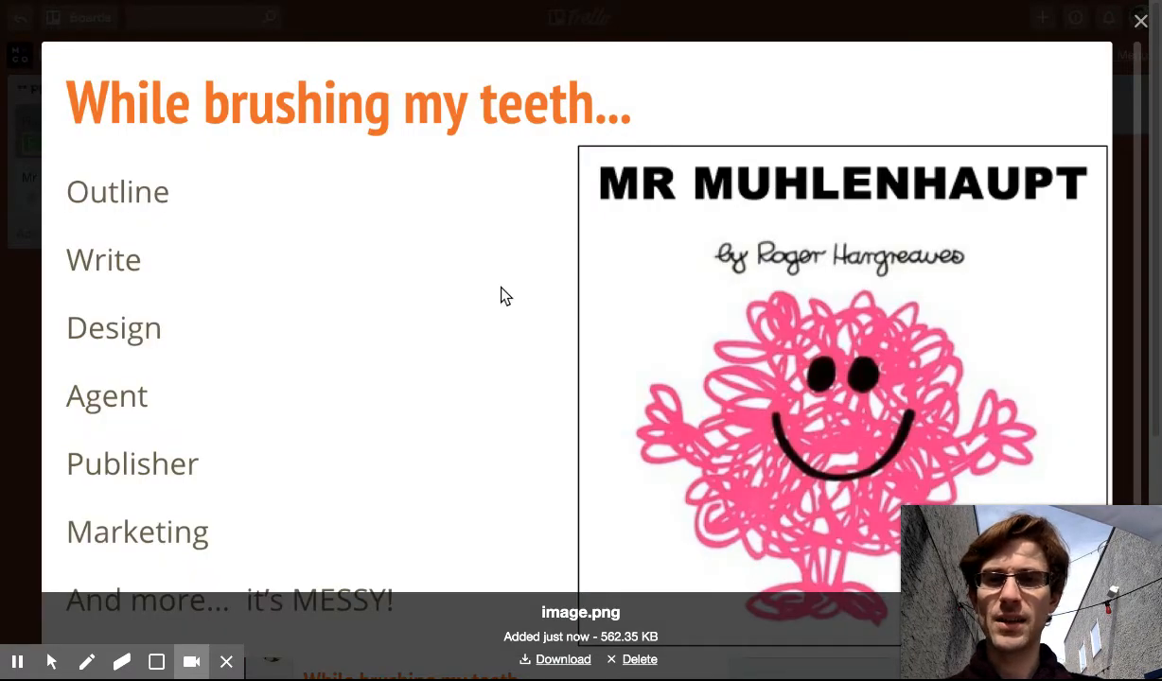
pyautogui.scroll(-1, 502, 288)
pyautogui.scroll(1, 501, 288)
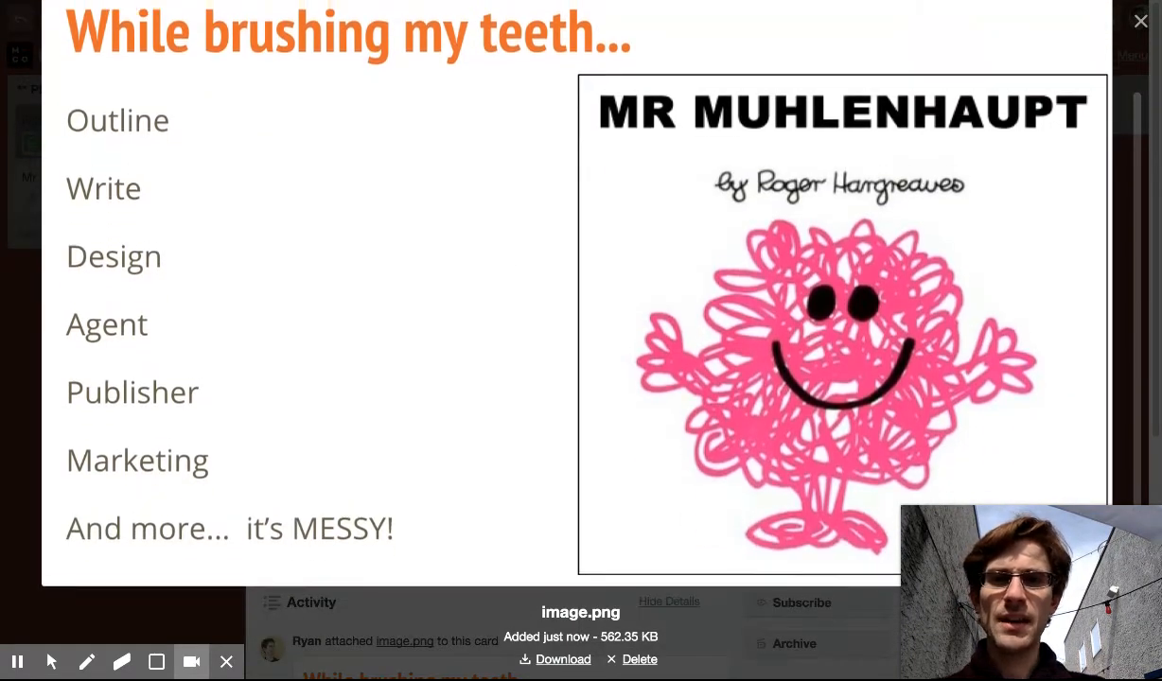
pyautogui.scroll(-2, 568, 321)
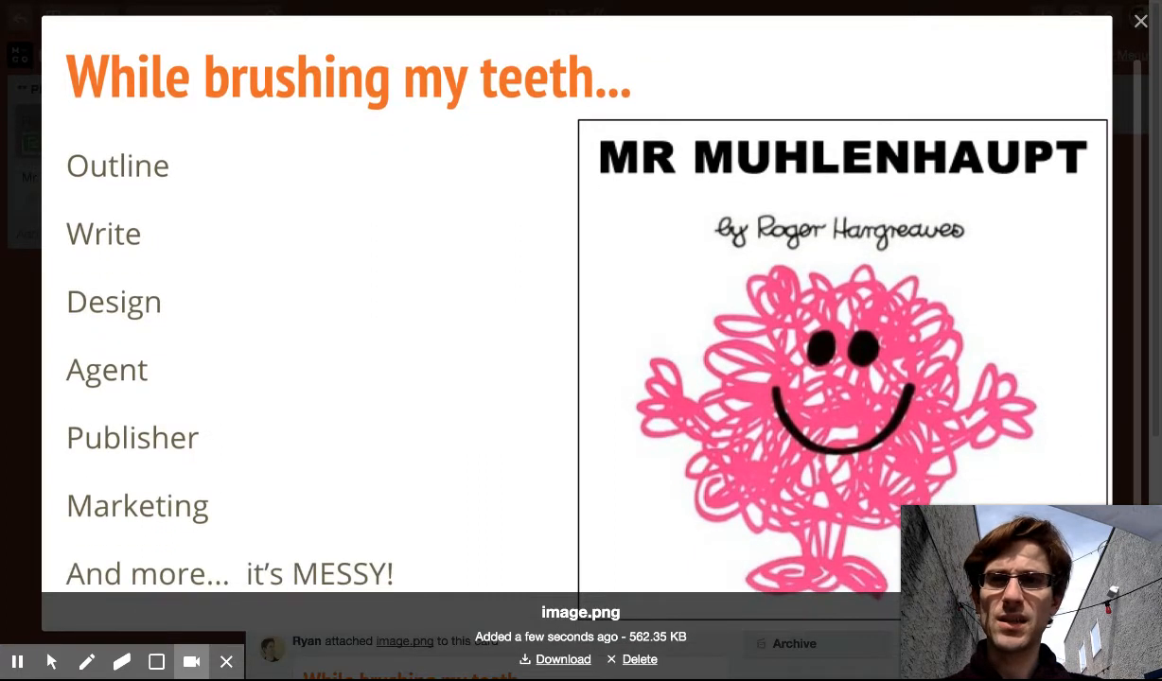
pyautogui.scroll(-1, 568, 322)
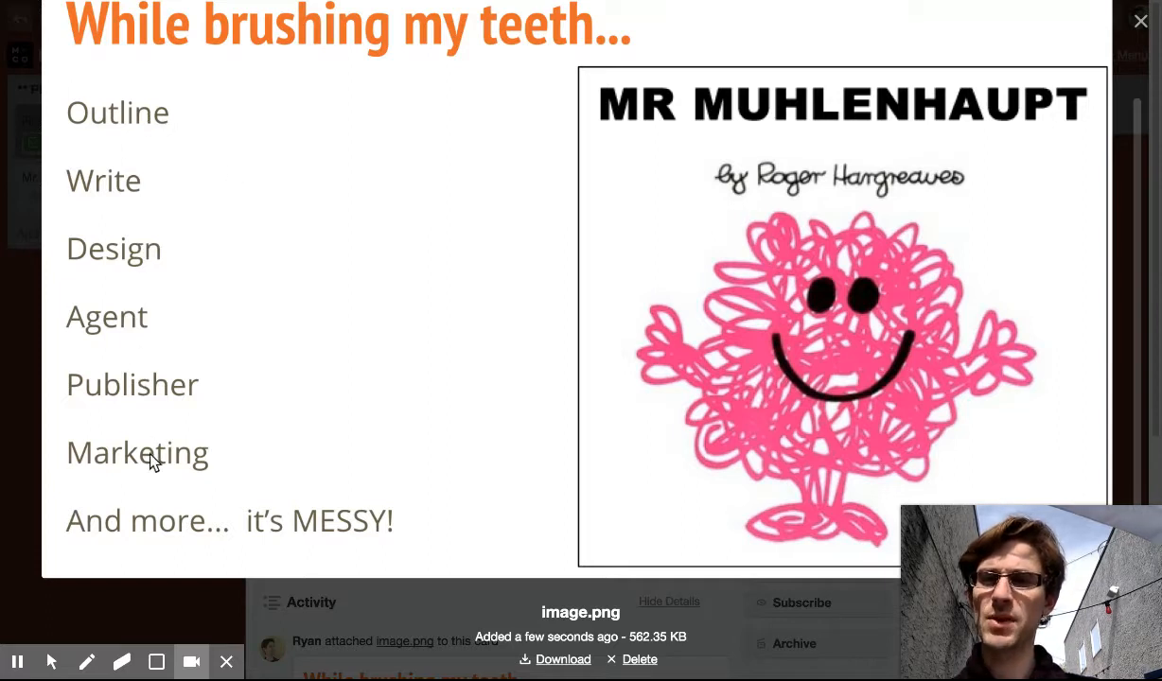
pyautogui.click(17, 663)
pyautogui.click(17, 662)
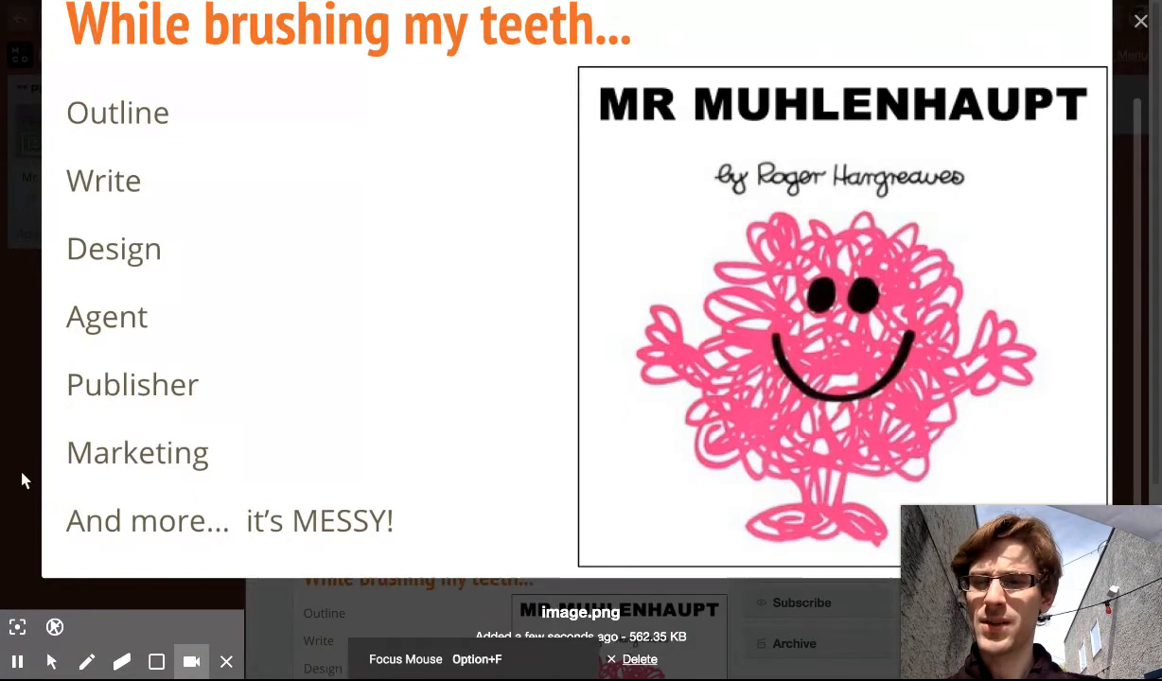
pyautogui.click(25, 480)
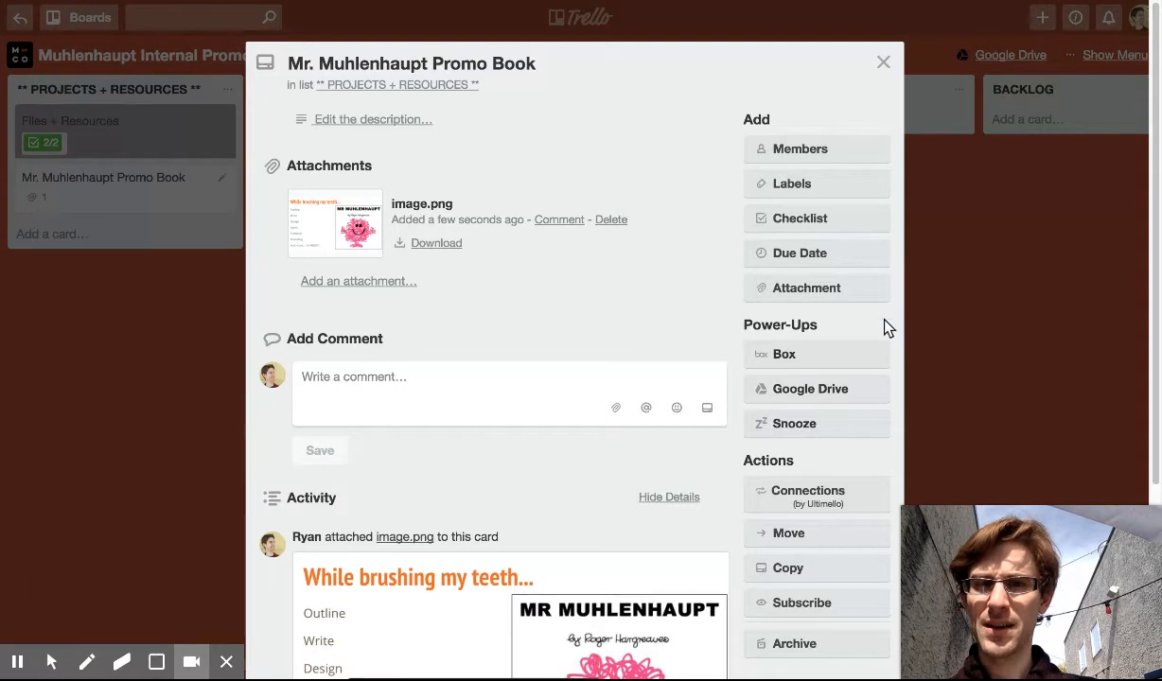
# - Add a checklist to the promo book card with the items Outline, Write, Design, Agent, Publisher and Marketing
pyautogui.click(837, 227)
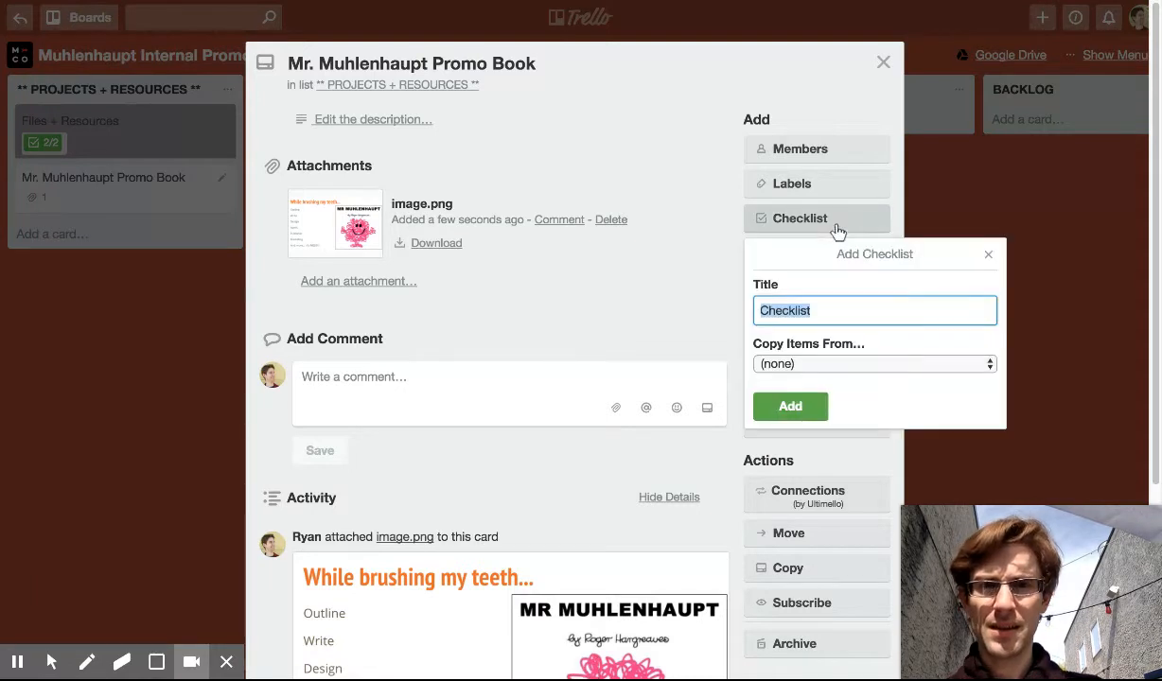
pyautogui.click(795, 408)
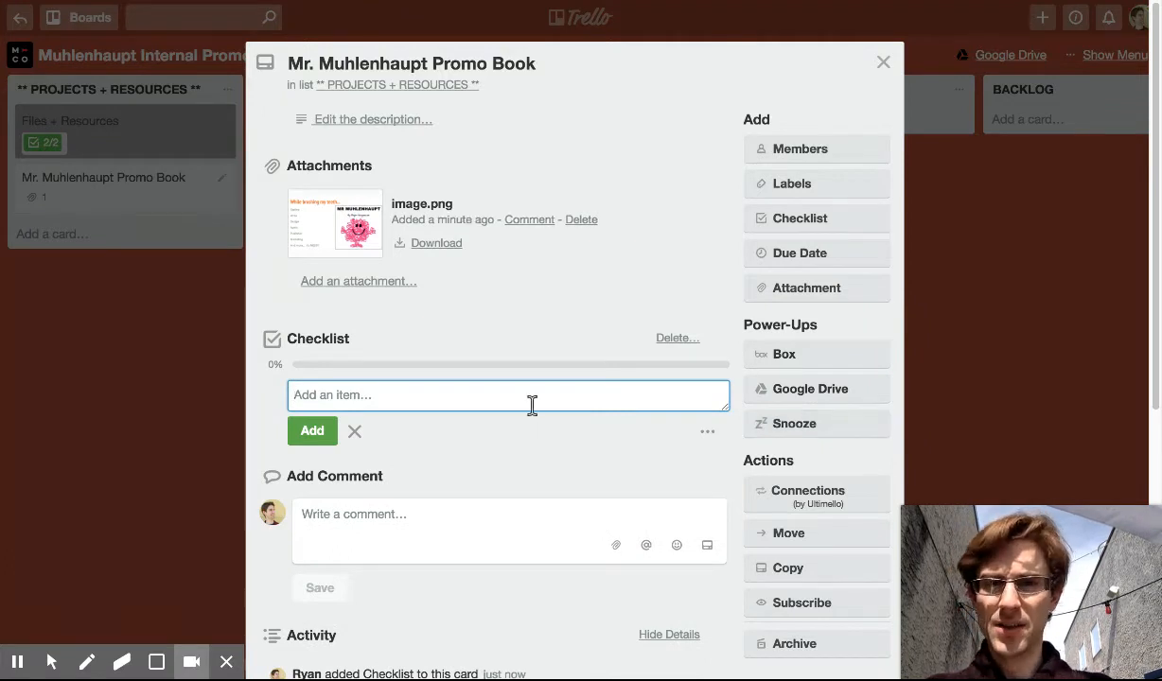
pyautogui.write('Outline Write Design Agent Publisher Marketing')
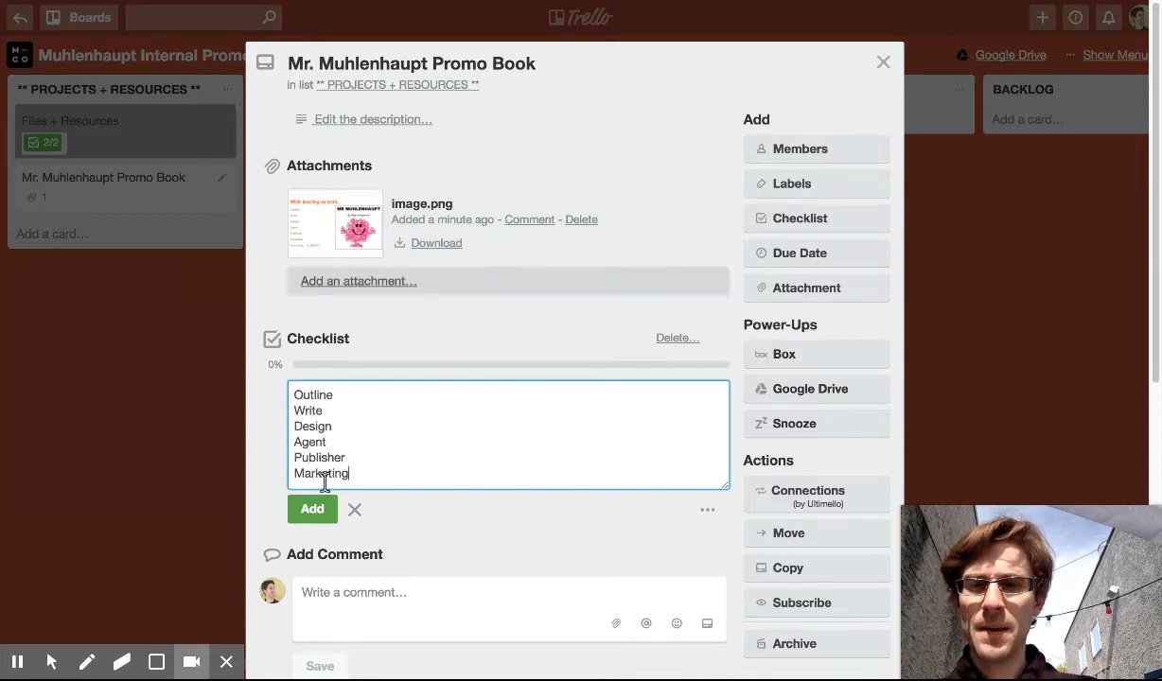
pyautogui.click(320, 515)
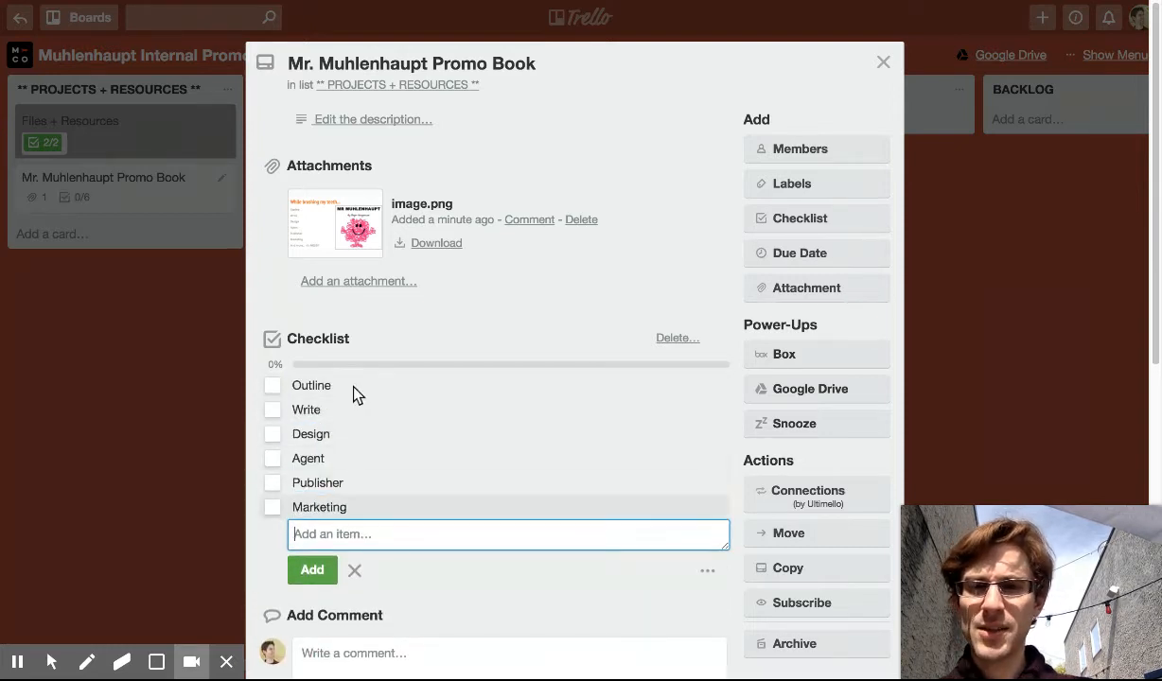
# - Rename the Outline checklist item as "[JH1] Outline book"
pyautogui.click(309, 388)
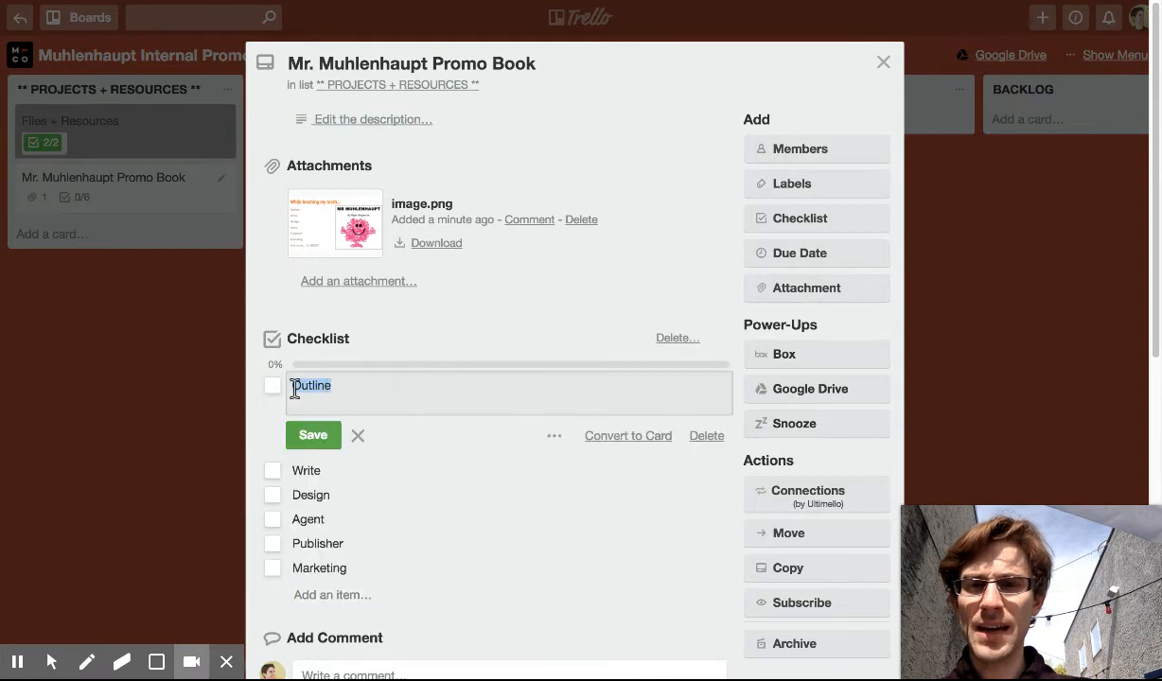
pyautogui.click(295, 388)
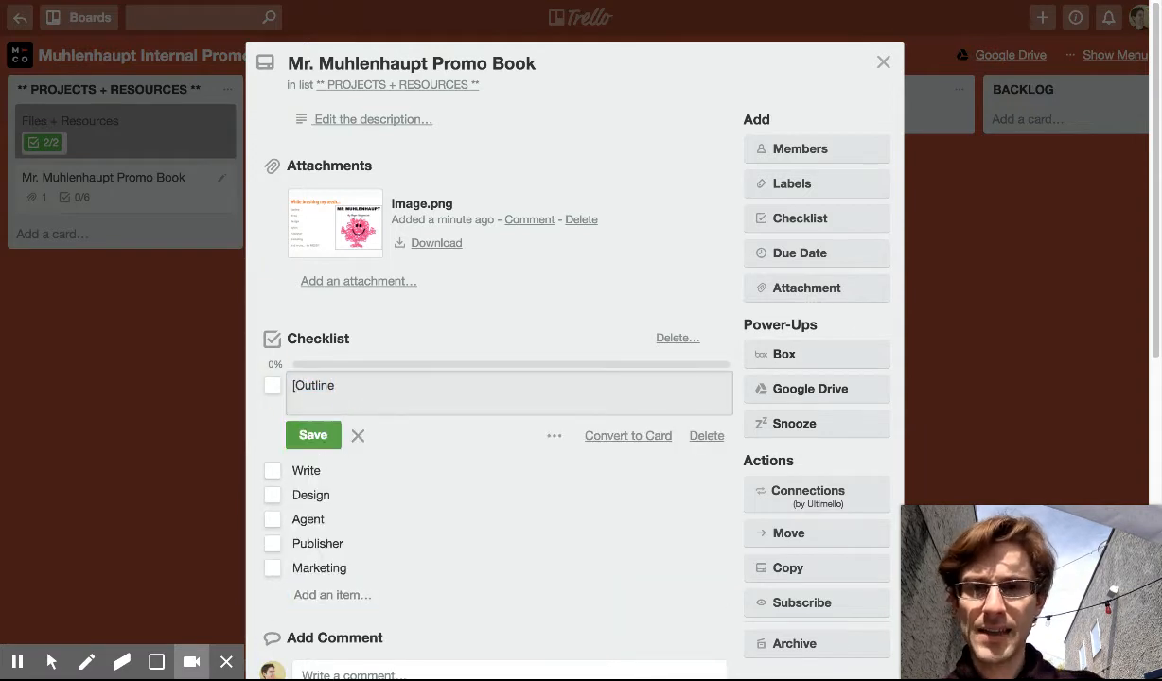
pyautogui.write('[JH')
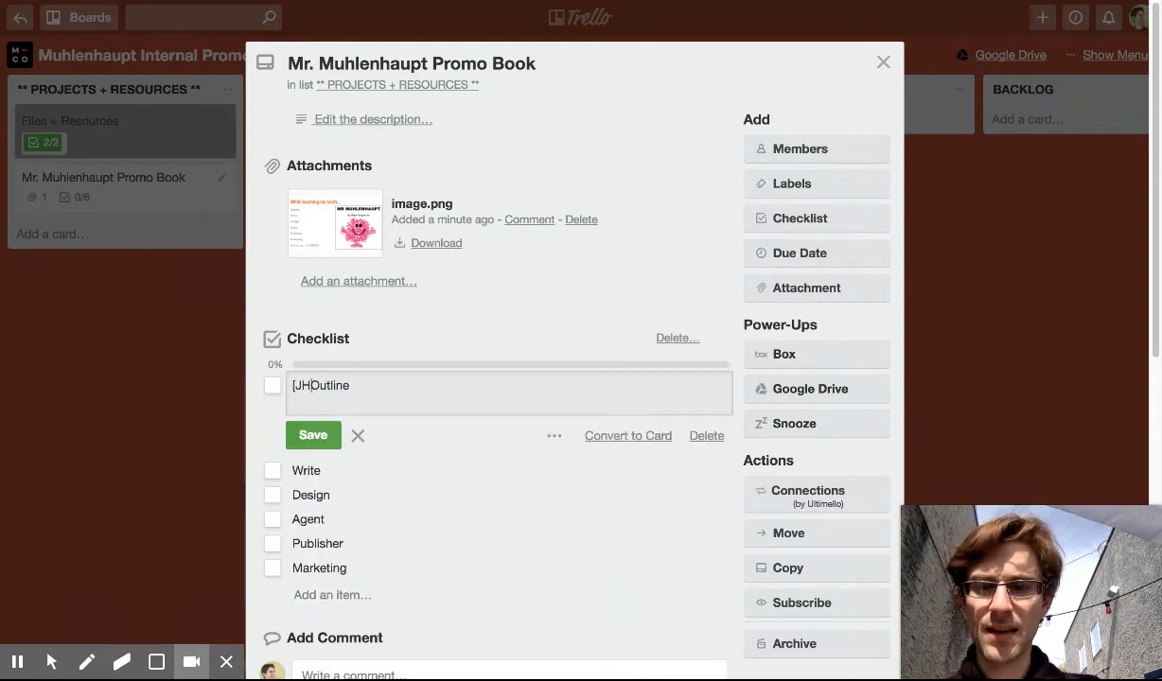
pyautogui.press('BackSpace')
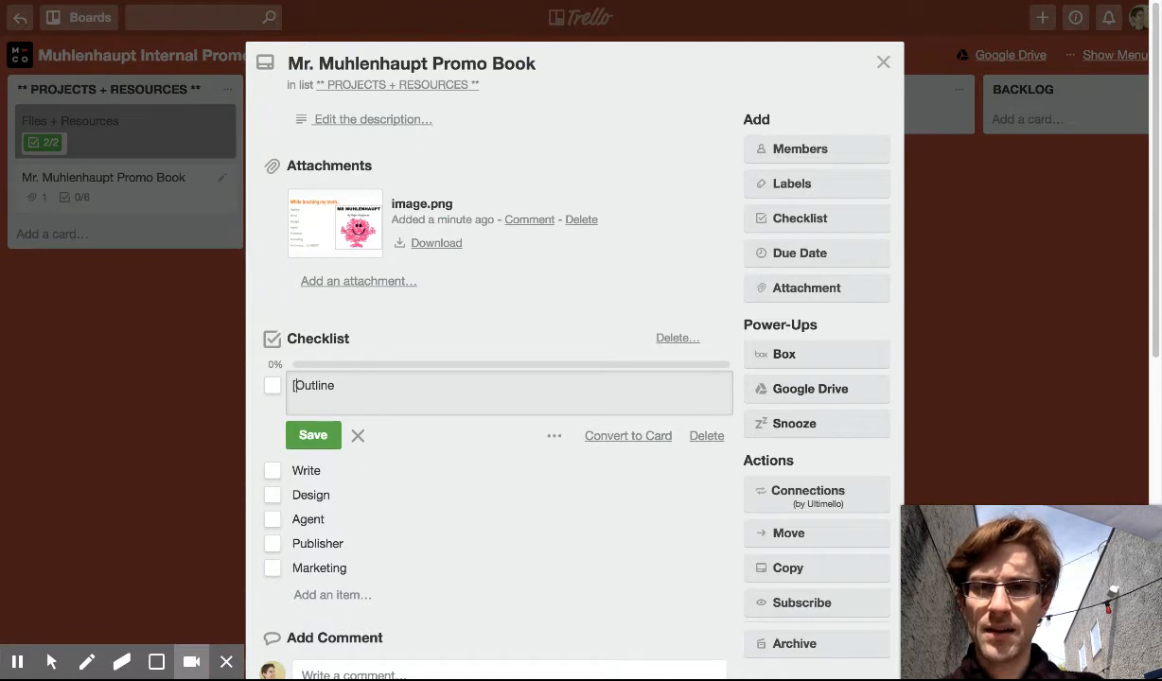
pyautogui.write('JH1')
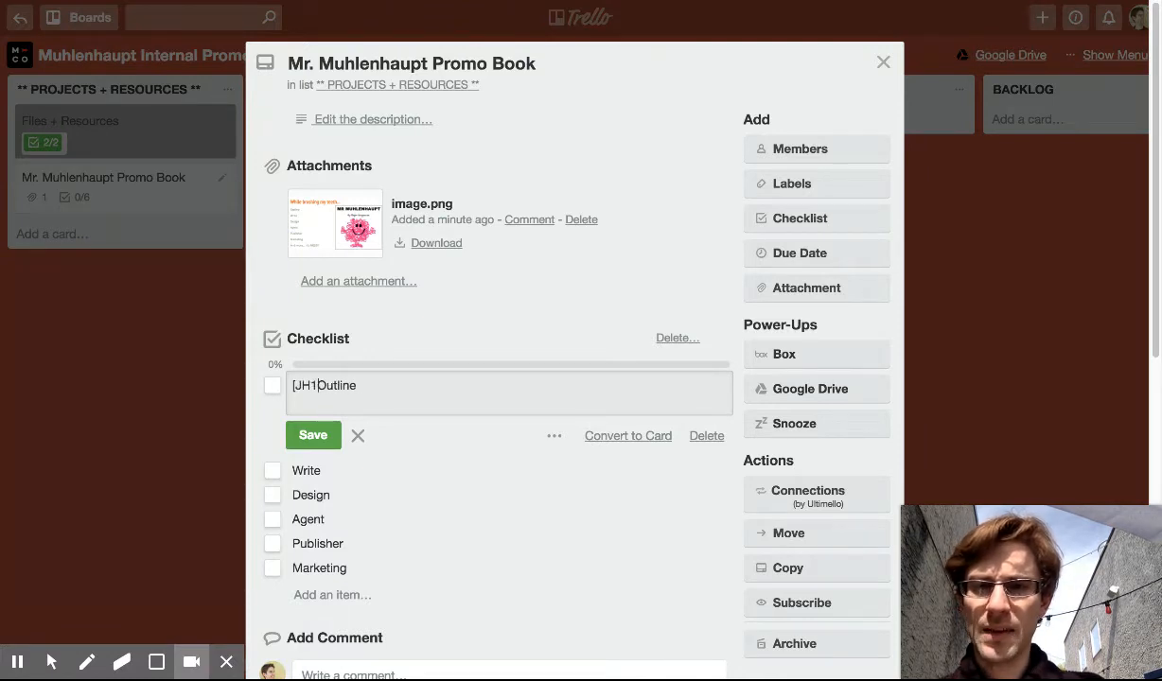
pyautogui.write(']')
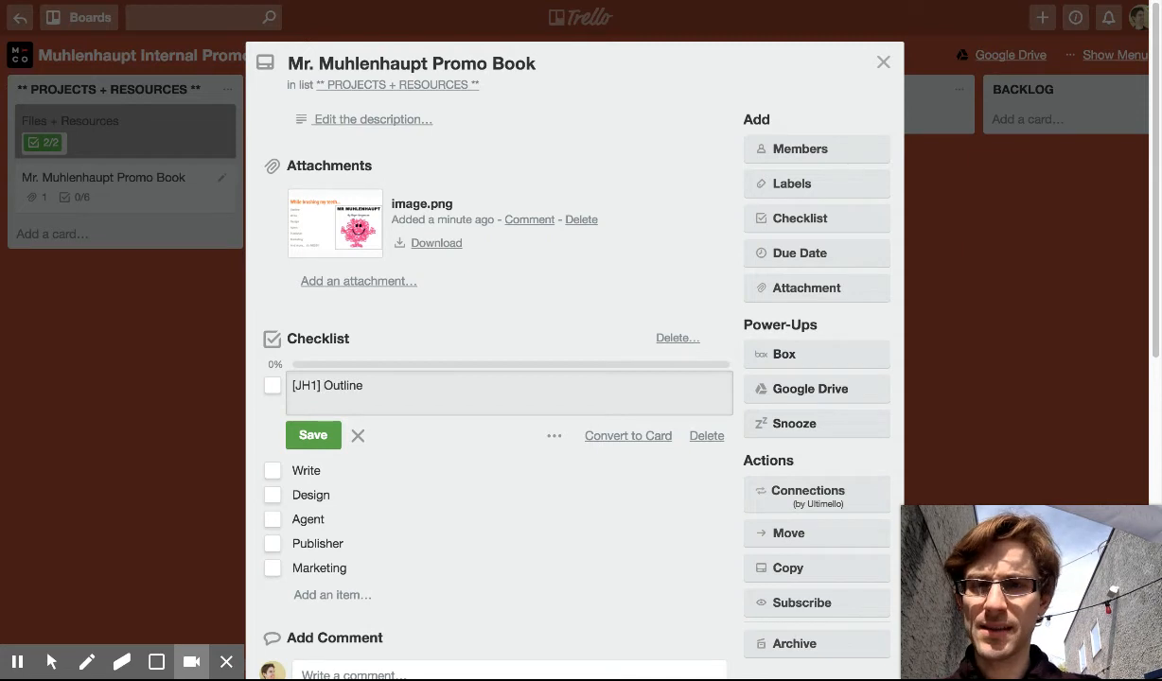
pyautogui.click(388, 383)
pyautogui.write('bo')
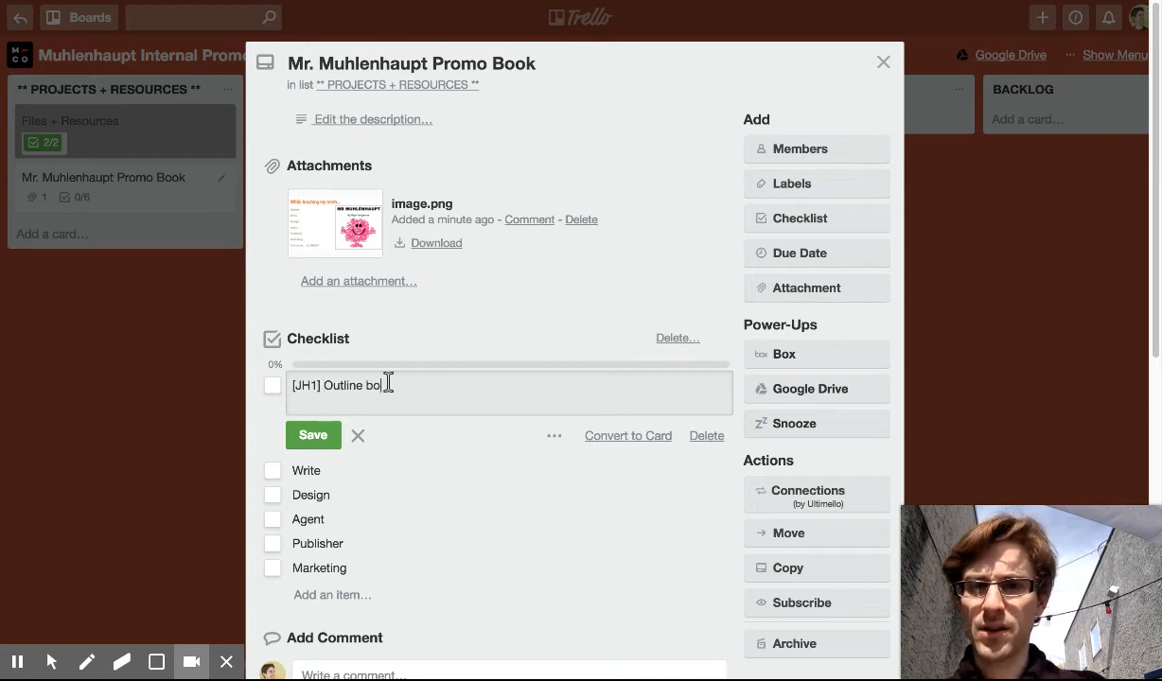
pyautogui.write('ok')
pyautogui.press('Return')
# - Rename the Write checklist item as "[JH3] Write book"
pyautogui.click(327, 414)
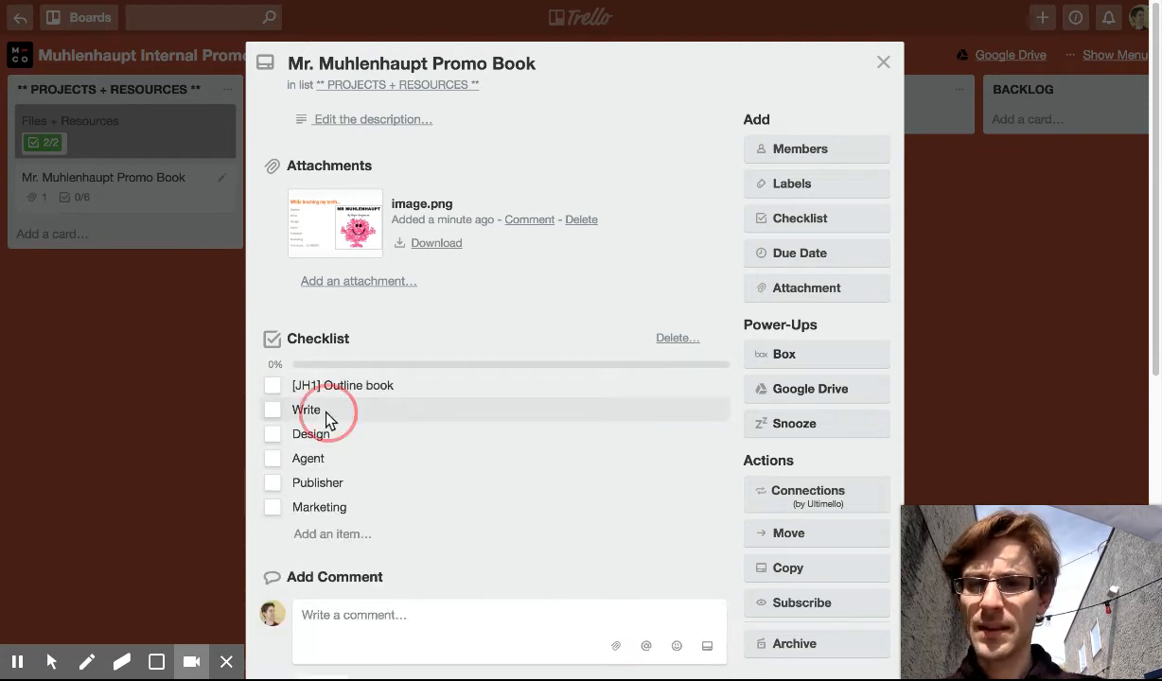
pyautogui.click(295, 409)
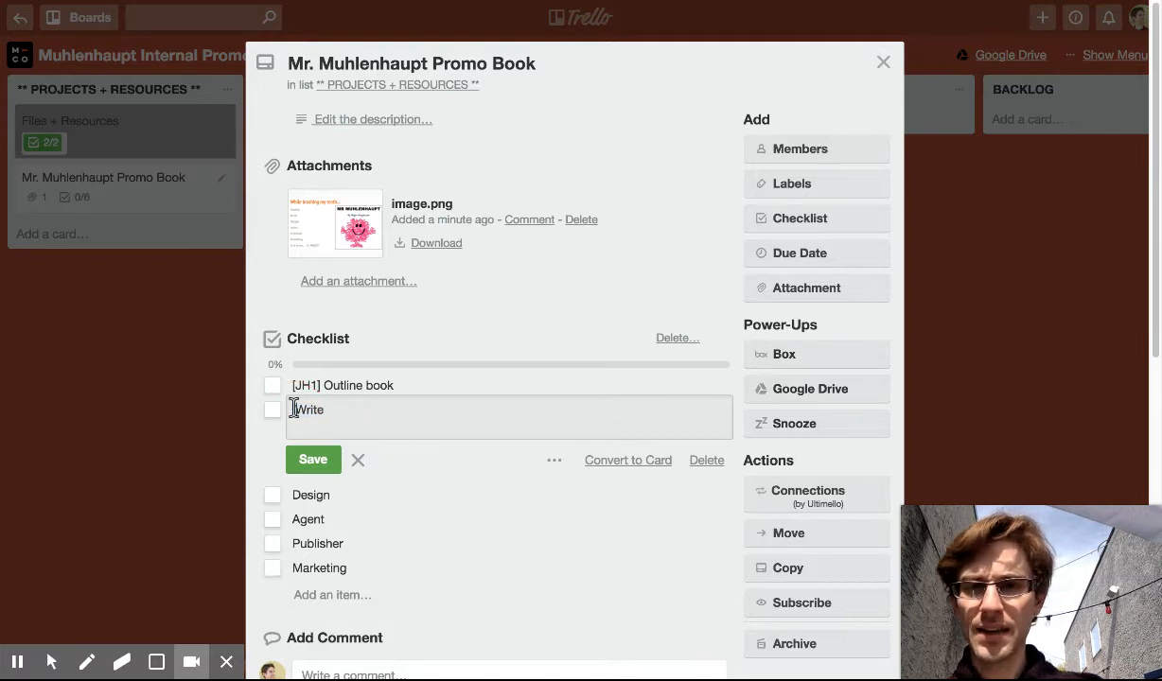
pyautogui.write('[JH3]')
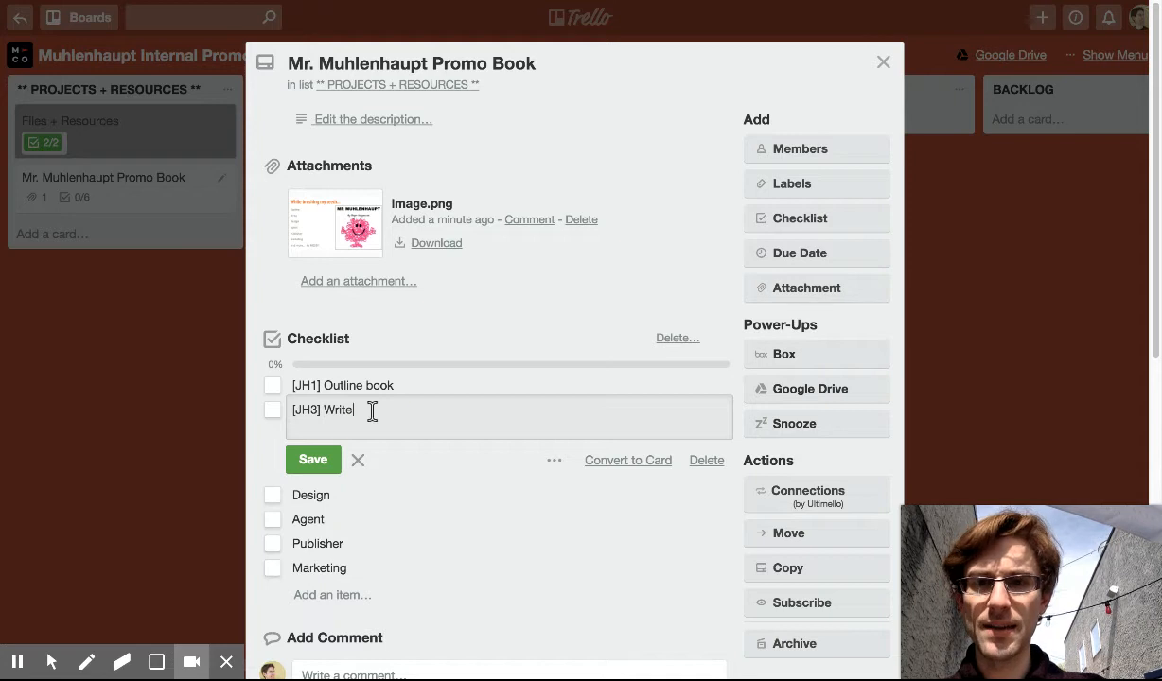
pyautogui.press('Return')
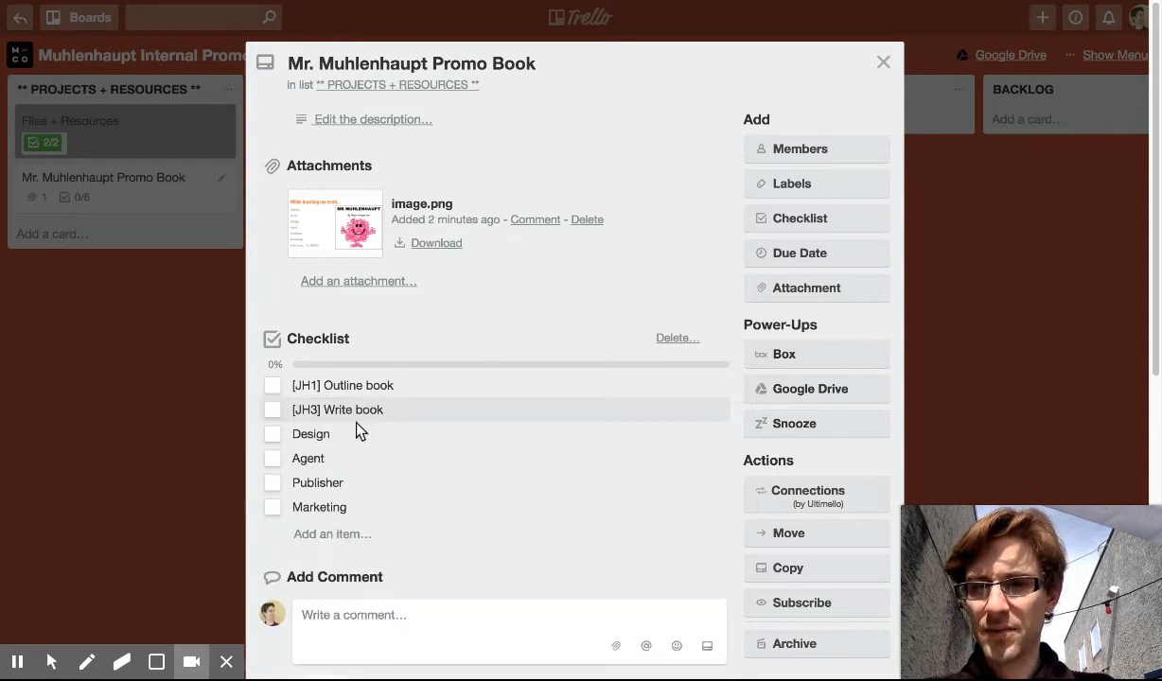
# - Prefix the Design checklist item with [NL1] so it reads "[NL1] Design"
pyautogui.click(355, 435)
pyautogui.click(292, 433)
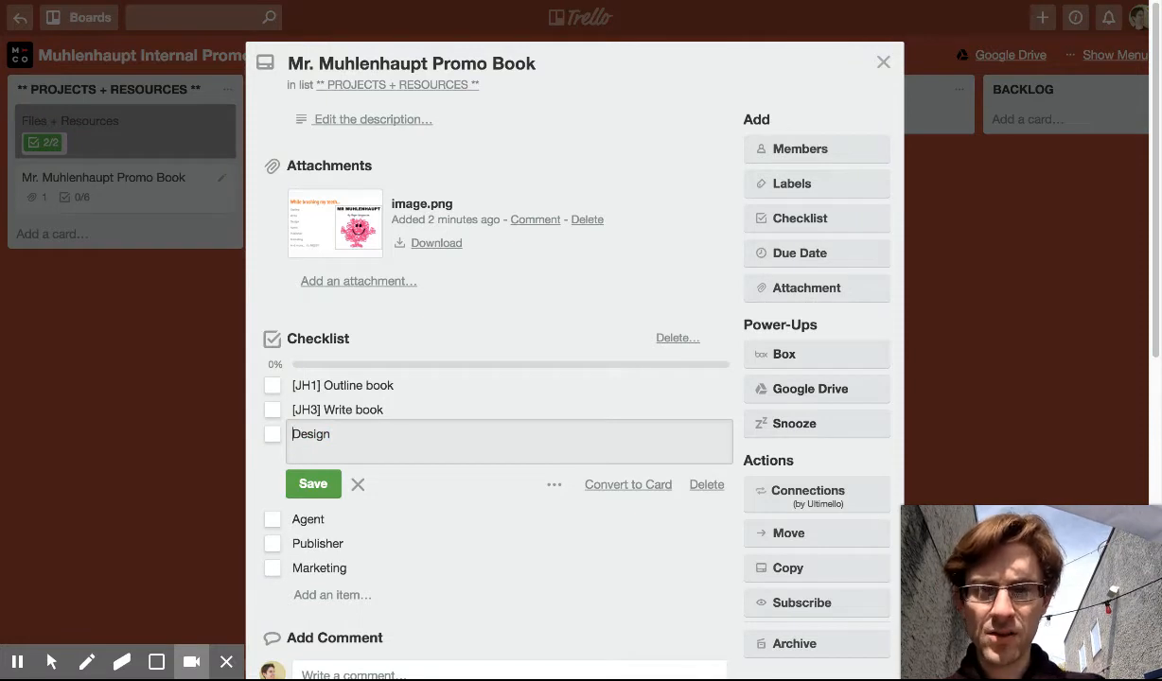
pyautogui.write('[NL')
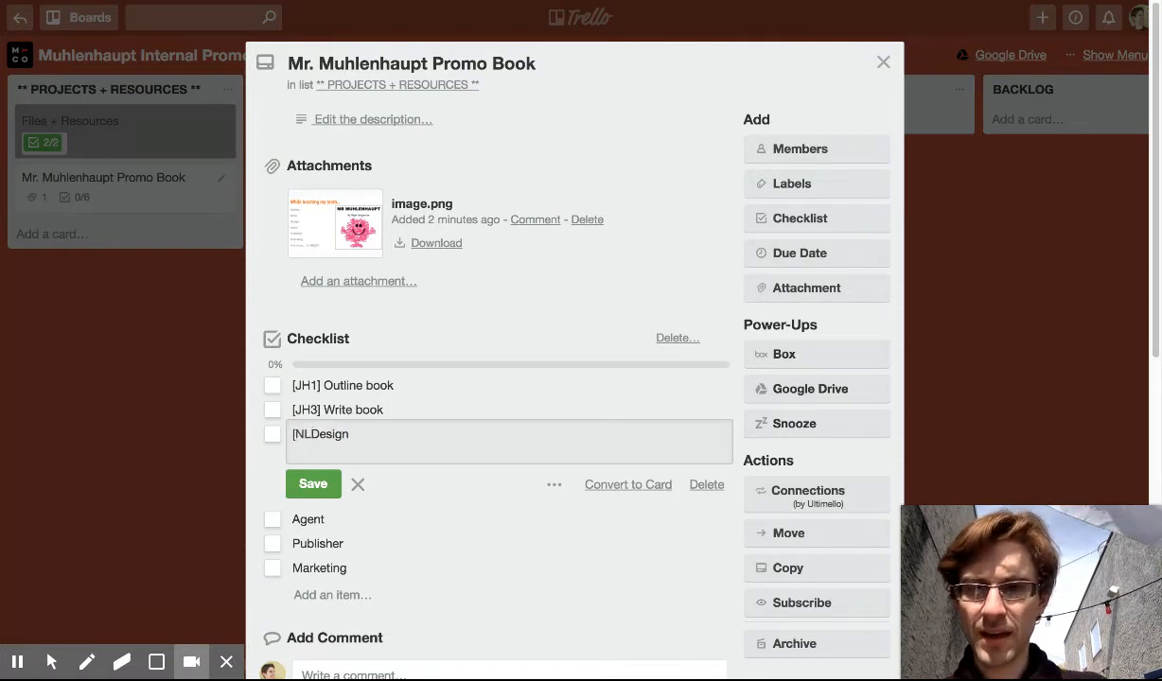
pyautogui.write('1]')
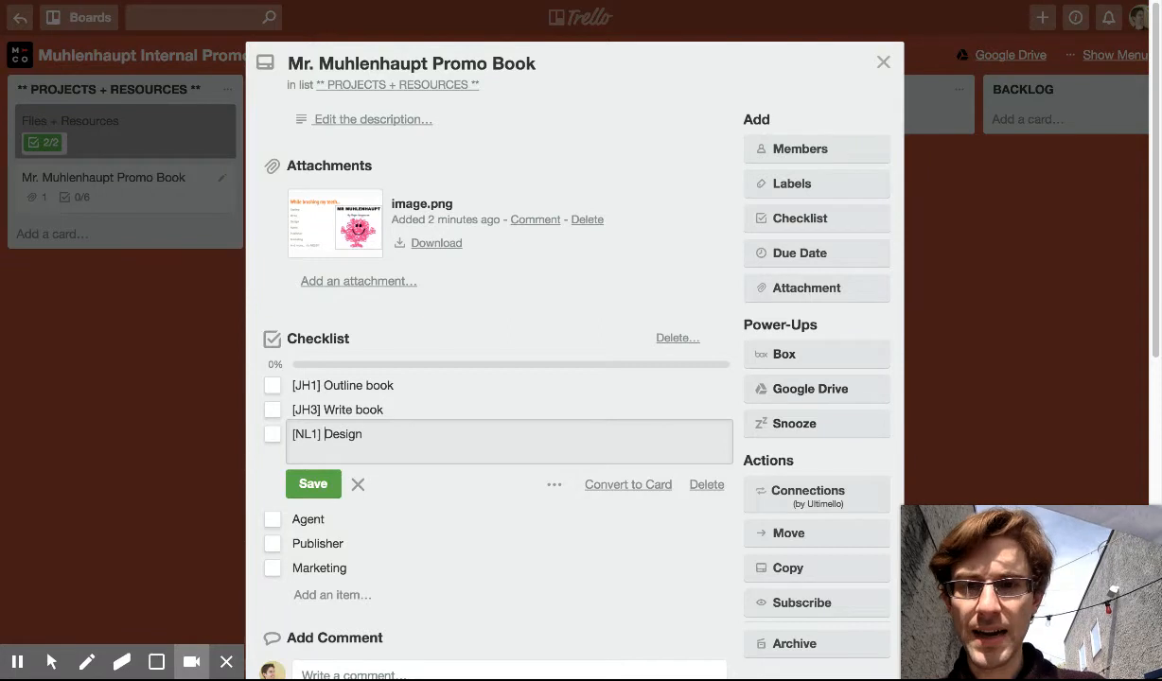
pyautogui.press('Return')
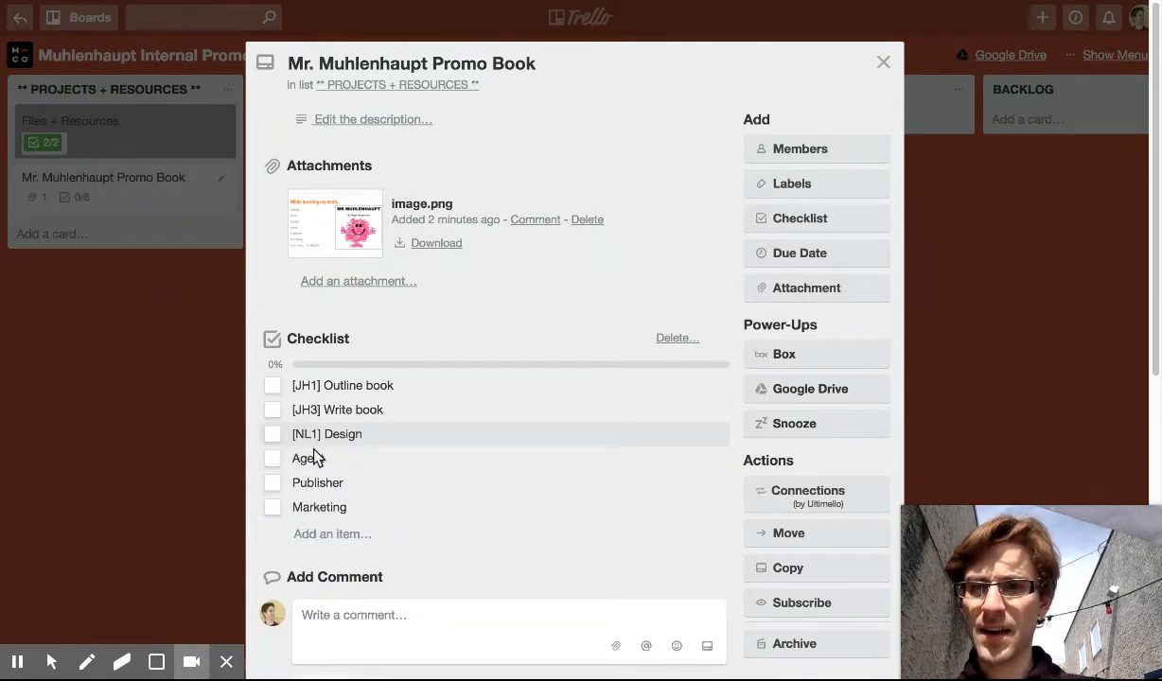
# - Prefix the Agent checklist item with [RD1] so it reads "[RD1] Agent"
pyautogui.click(298, 452)
pyautogui.click(295, 457)
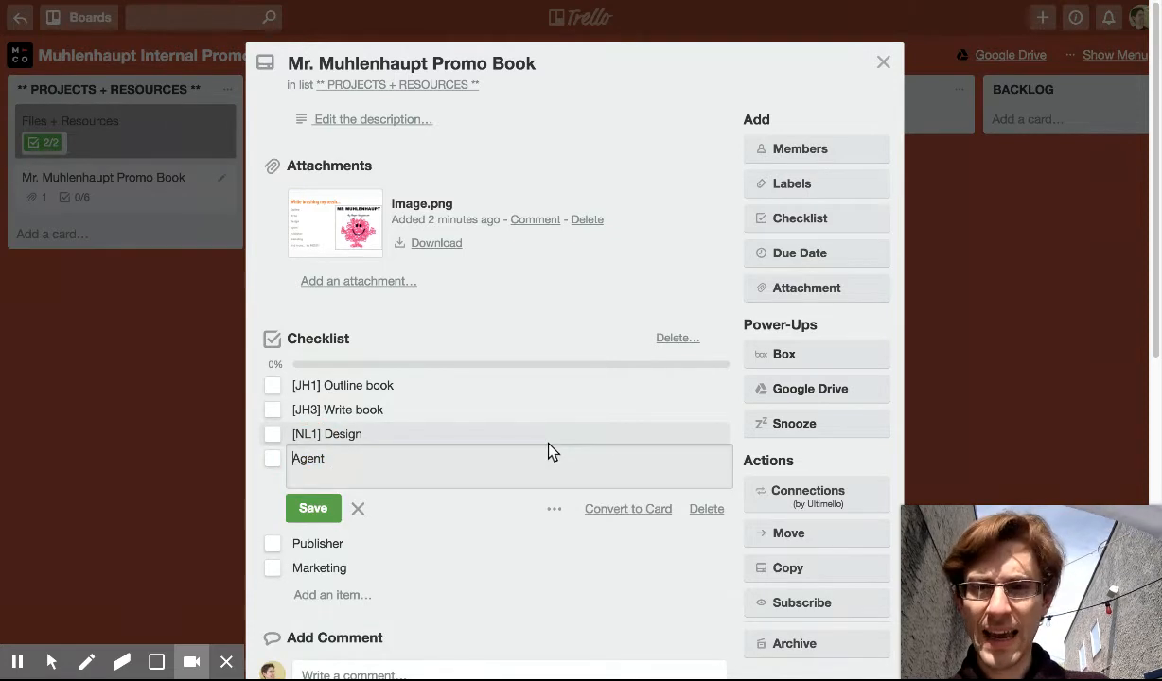
pyautogui.write('[RD')
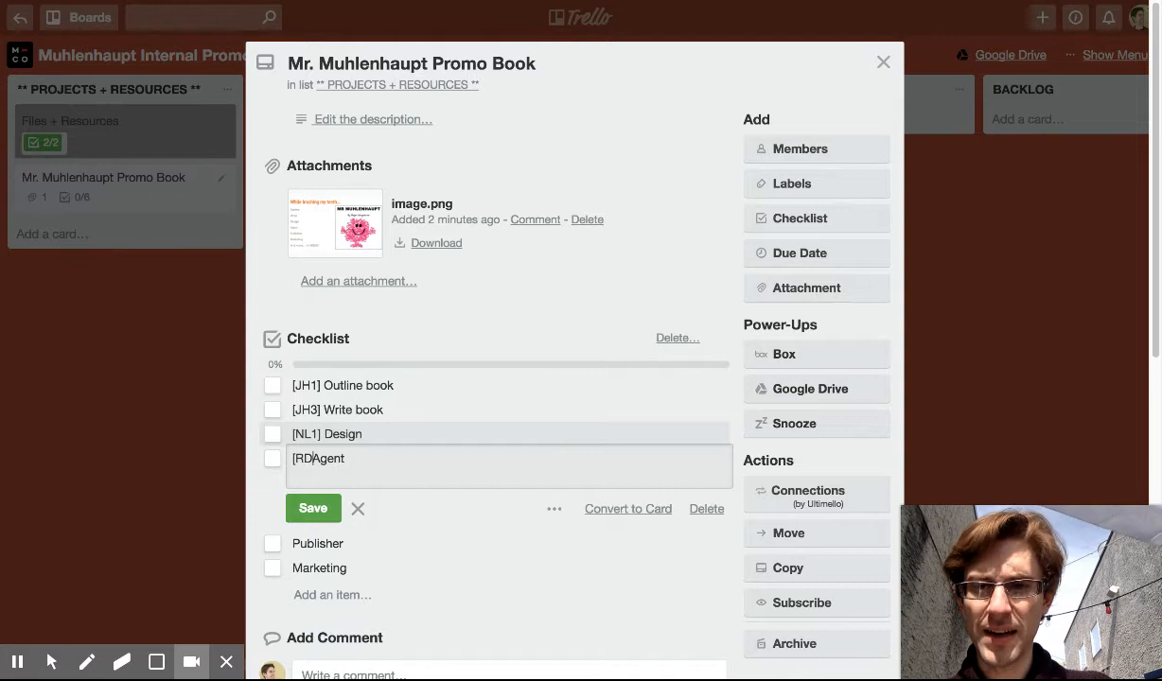
pyautogui.write('1]')
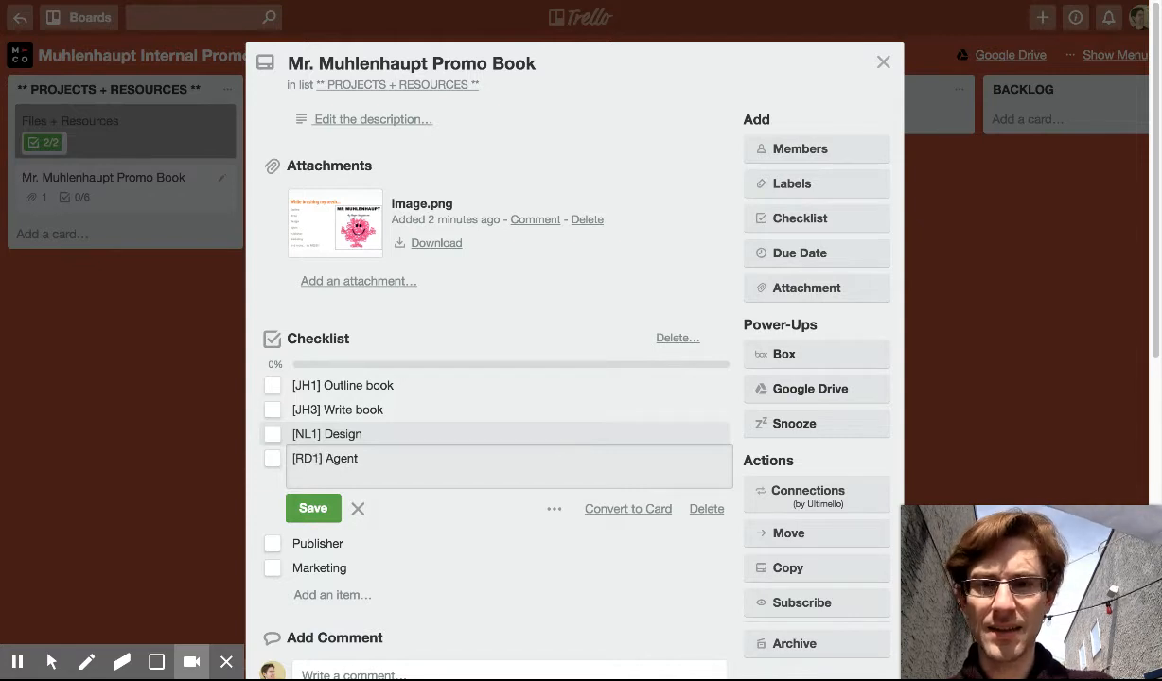
pyautogui.press('Return')
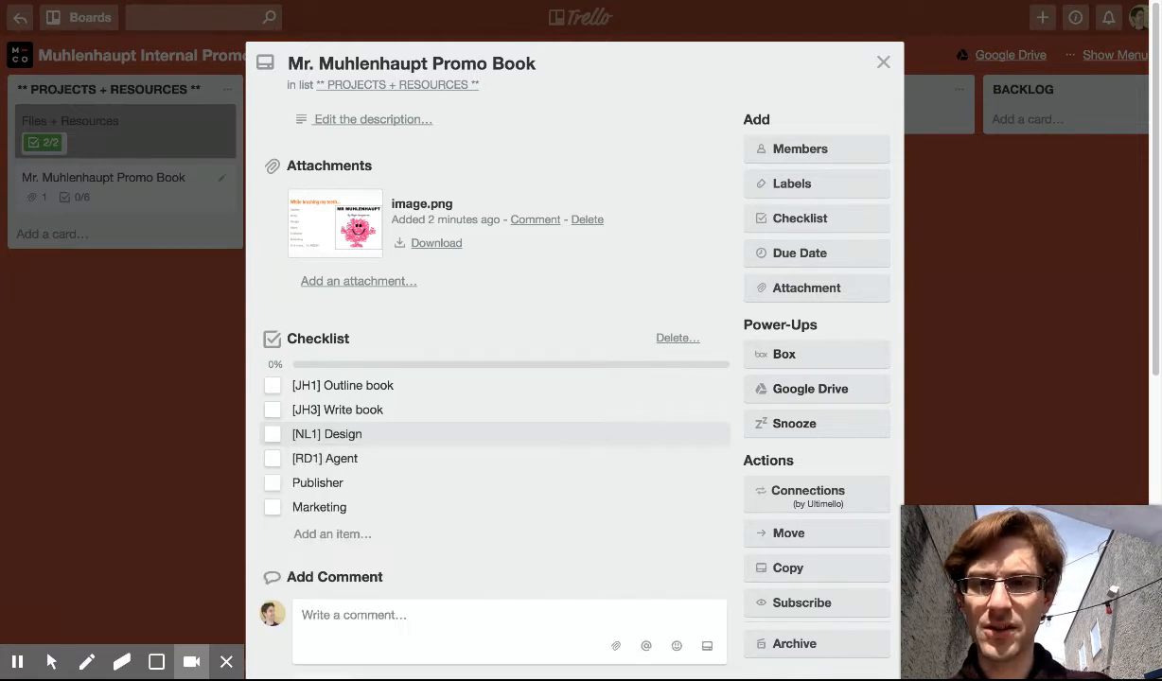
# - Prefix the Publisher checklist item with [TS1] so it reads "[TS1] Publisher"
pyautogui.click(322, 485)
pyautogui.click(289, 483)
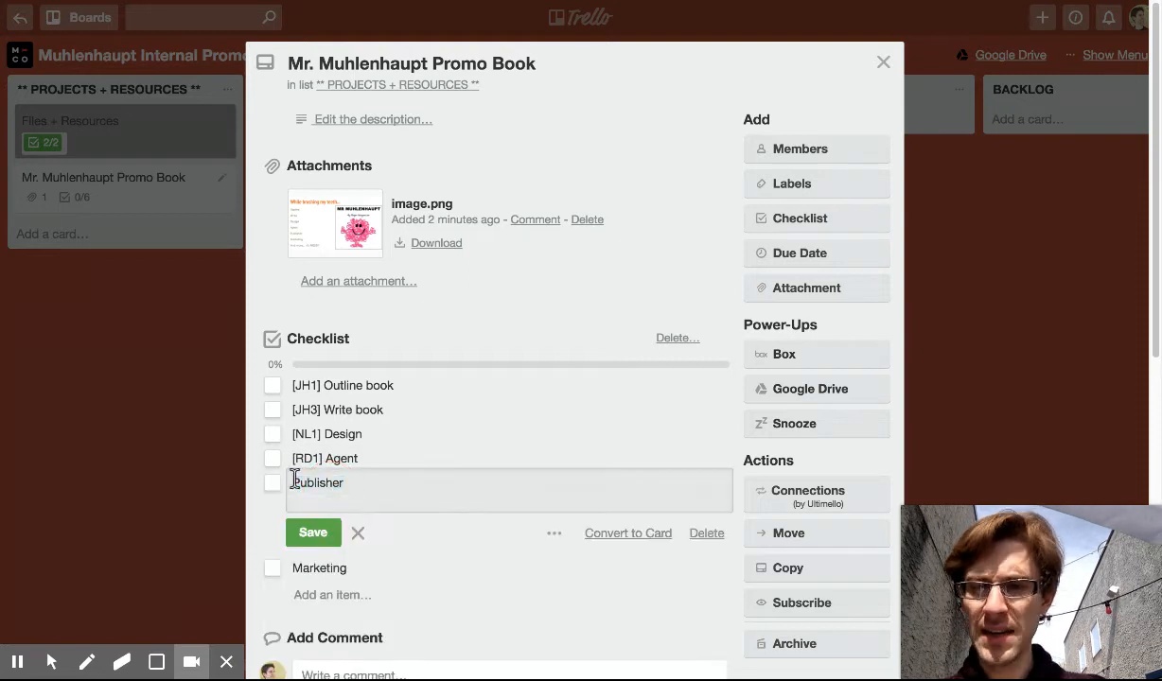
pyautogui.write('[')
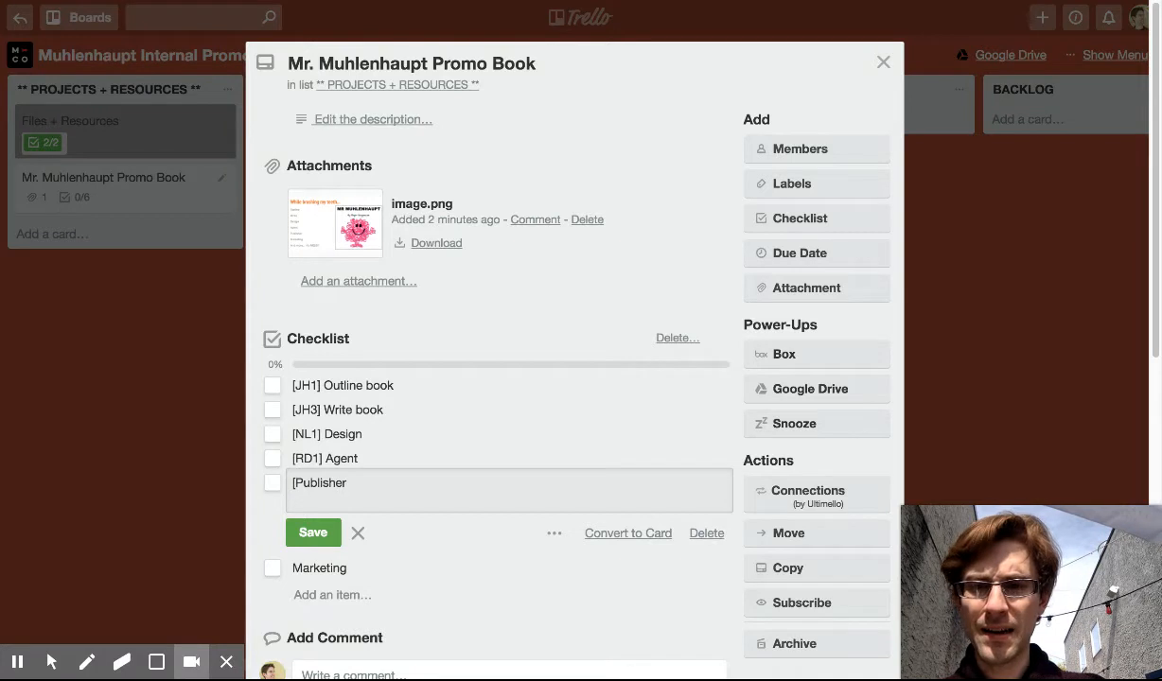
pyautogui.write('TS1]')
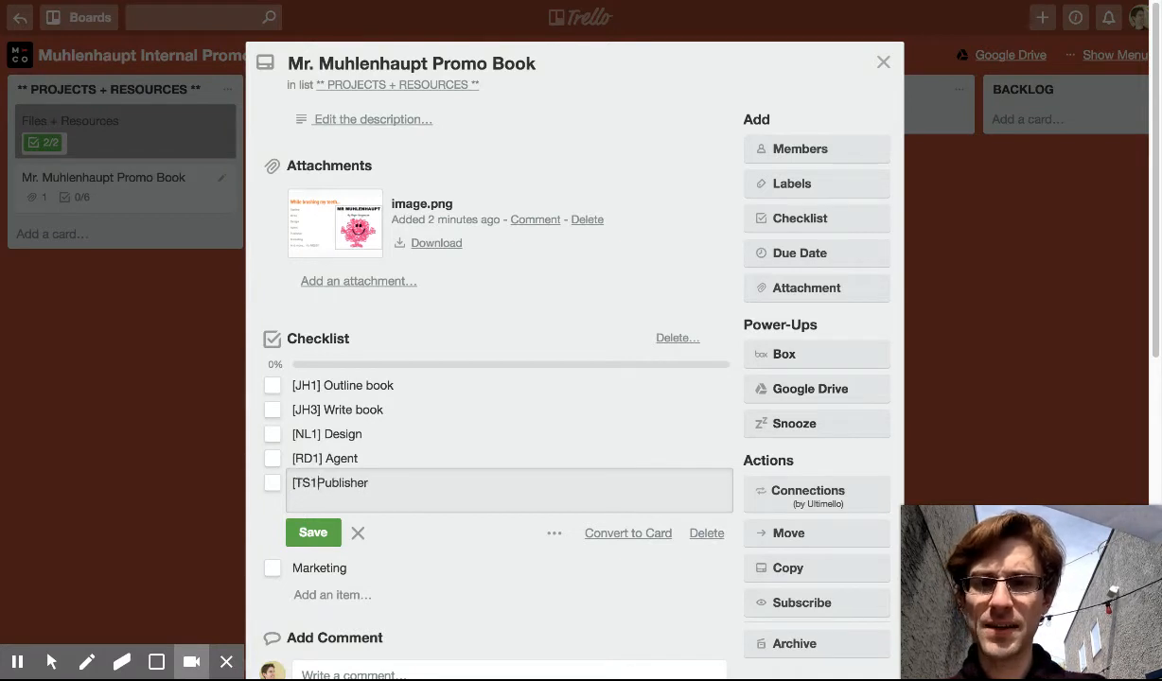
pyautogui.press('Return')
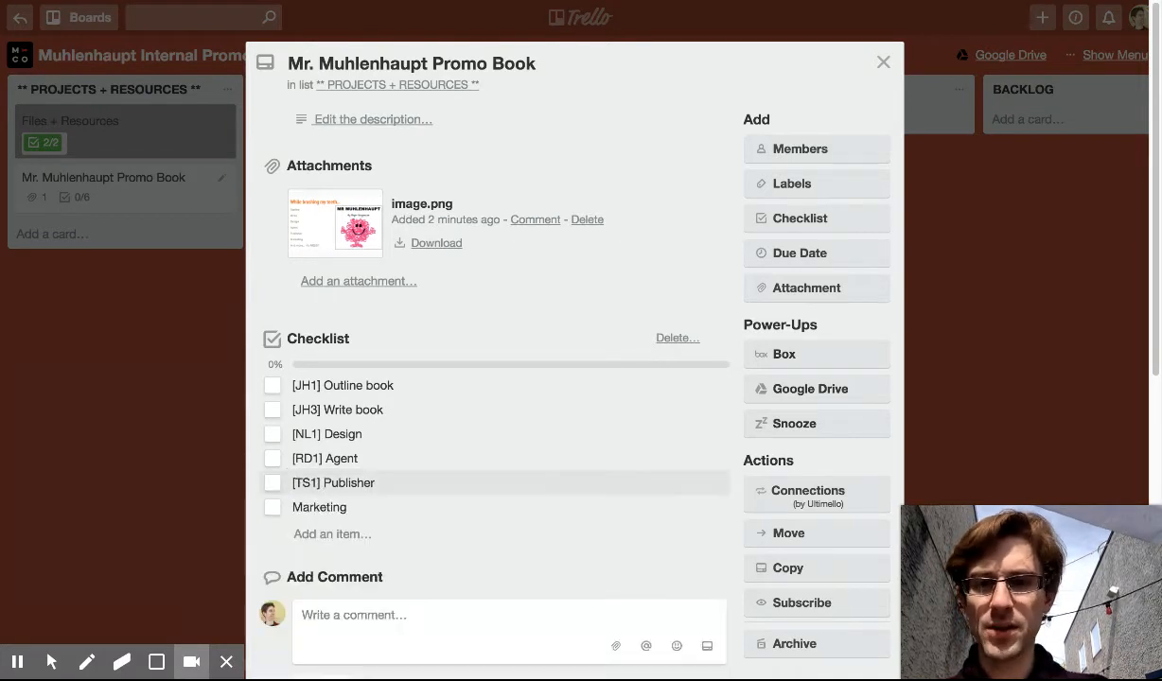
# - Prefix the Marketing checklist item with [RD9] so it reads "[RD9] Marketing"
pyautogui.click(315, 511)
pyautogui.click(292, 507)
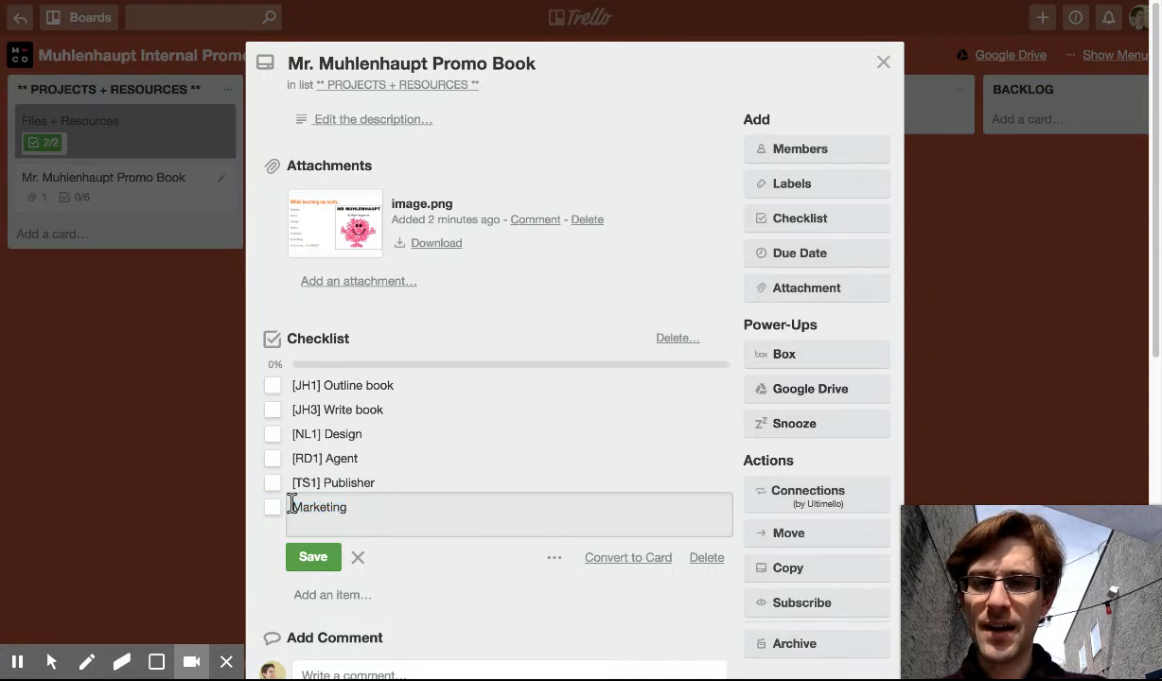
pyautogui.write('[')
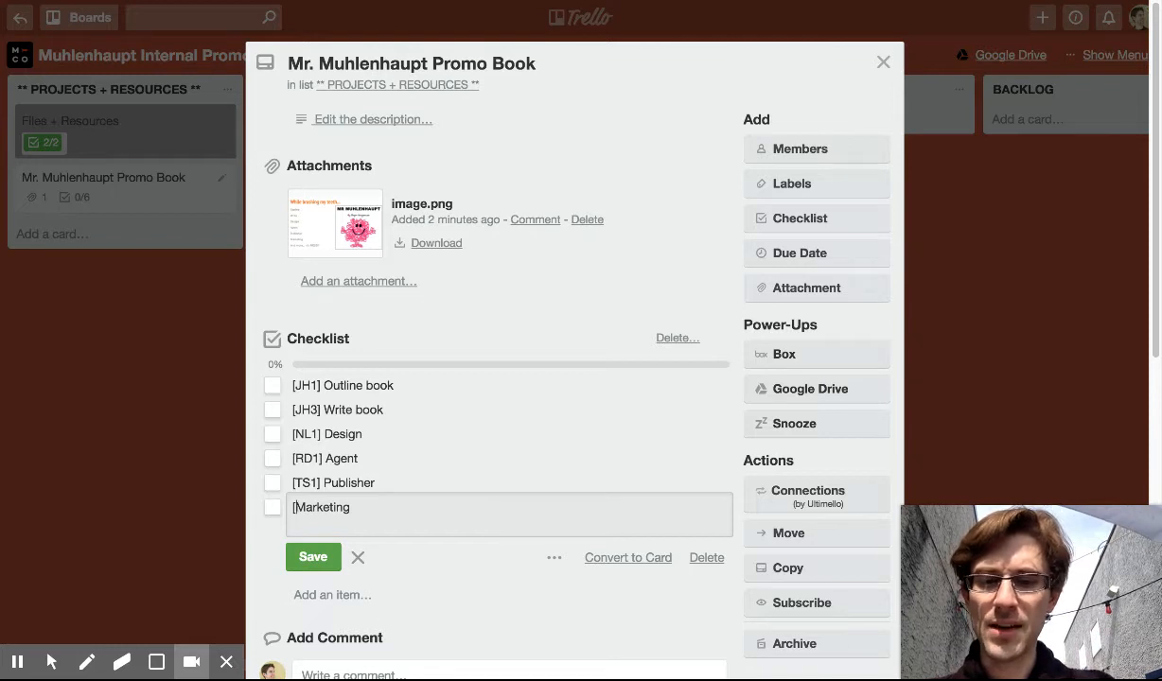
pyautogui.write('RD')
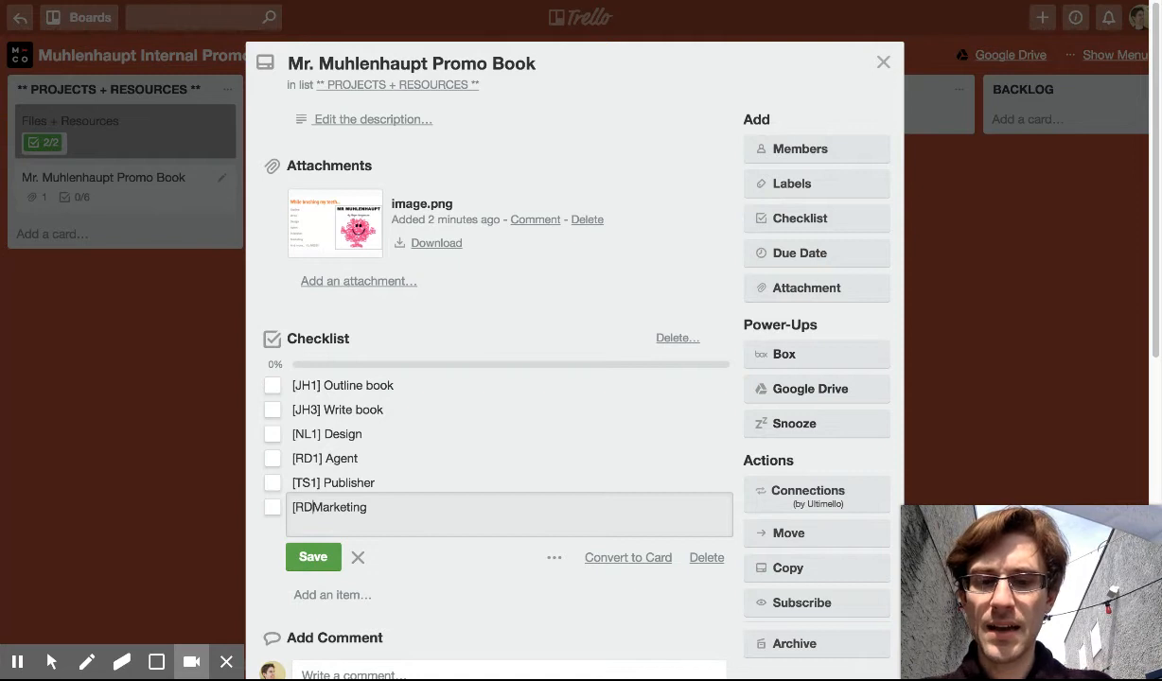
pyautogui.write('923')
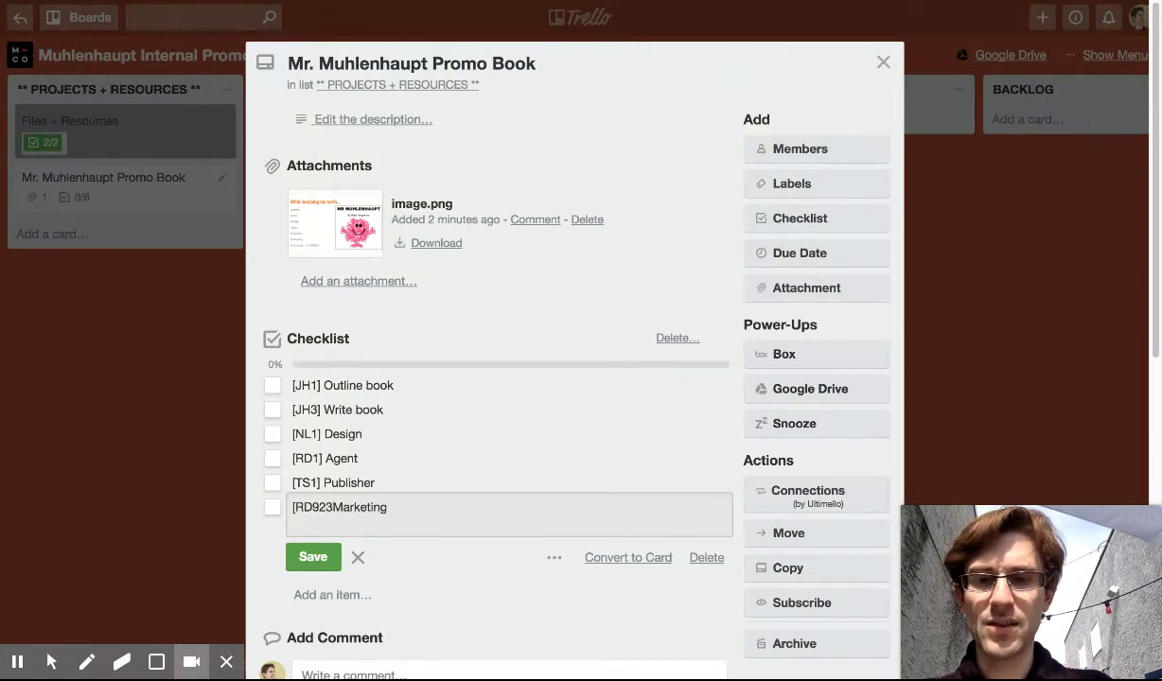
pyautogui.write(']')
pyautogui.press('BackSpace')
pyautogui.press('BackSpace')
pyautogui.press('BackSpace')
pyautogui.press('BackSpace')
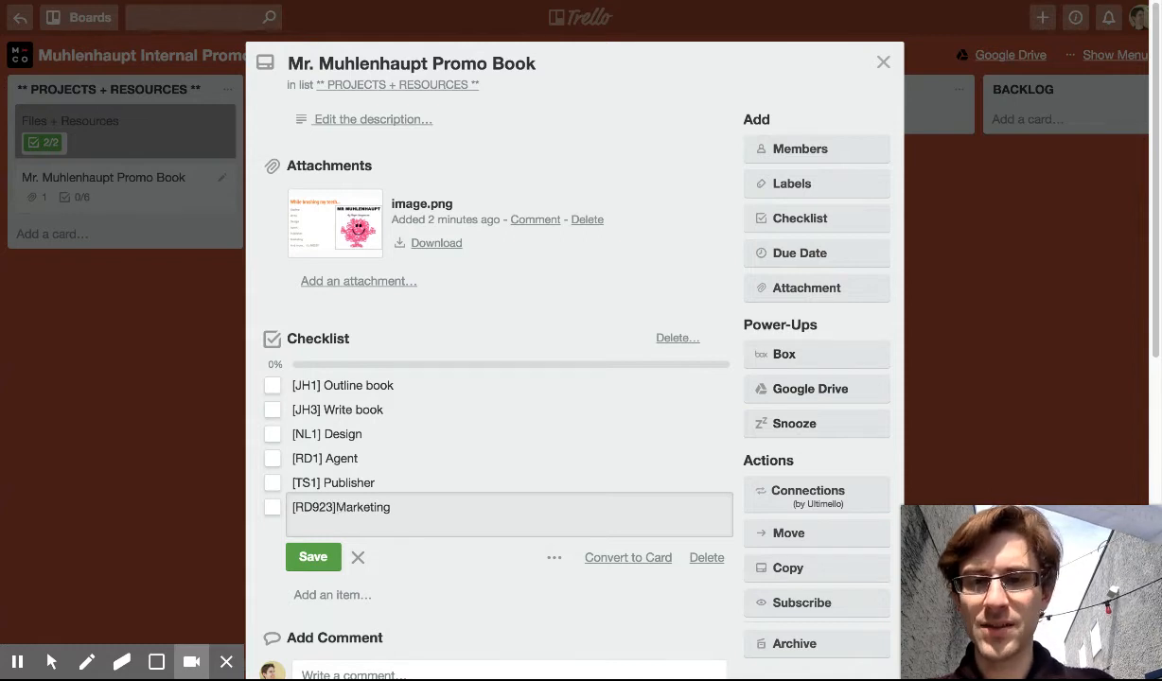
pyautogui.write(']')
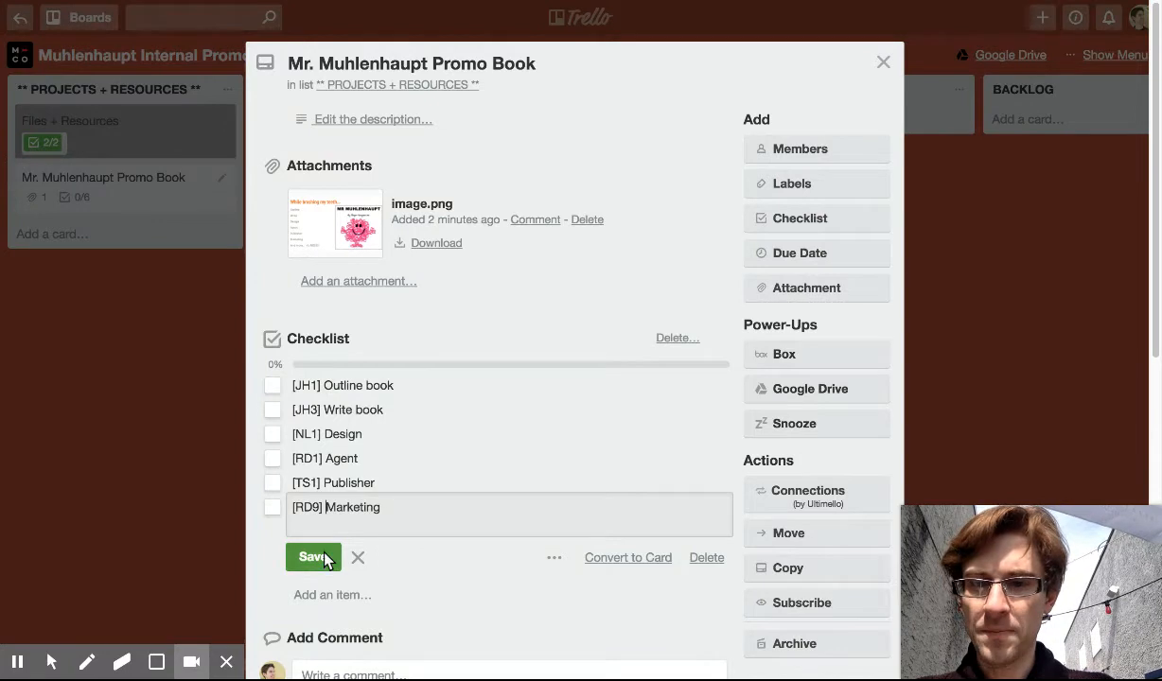
# - Extend the Marketing checklist item to "[RD9] Marketing to get to top of NYT Bestsellers" and save it
pyautogui.click(393, 507)
pyautogui.write('t')
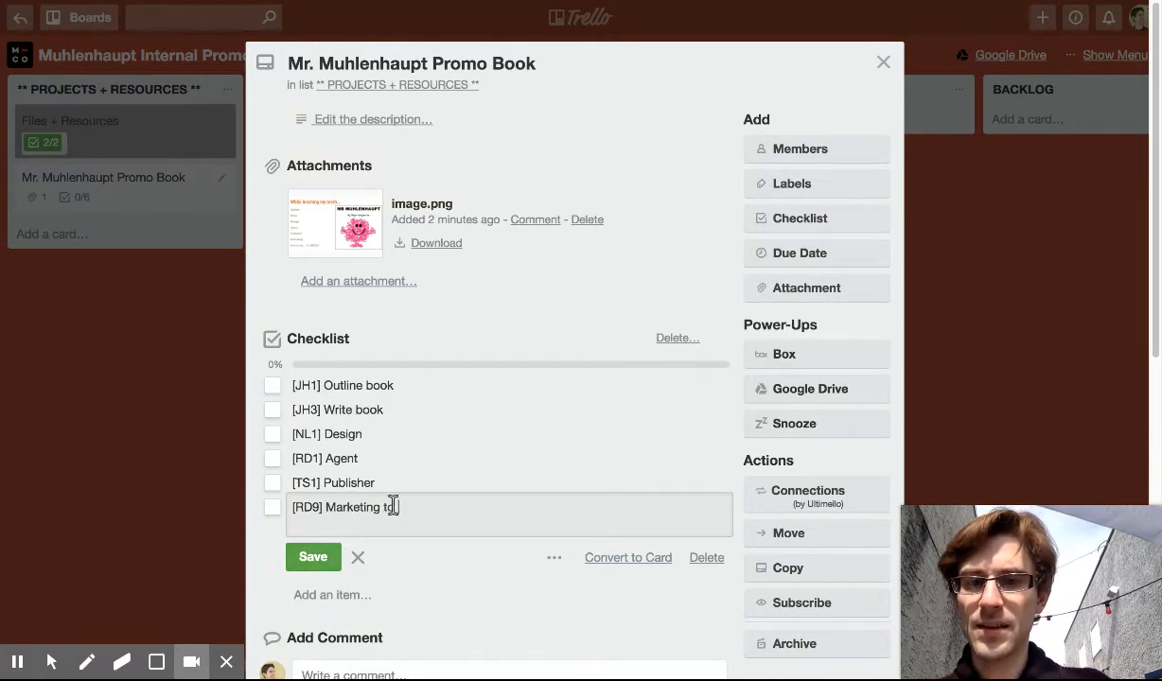
pyautogui.write('o get to to')
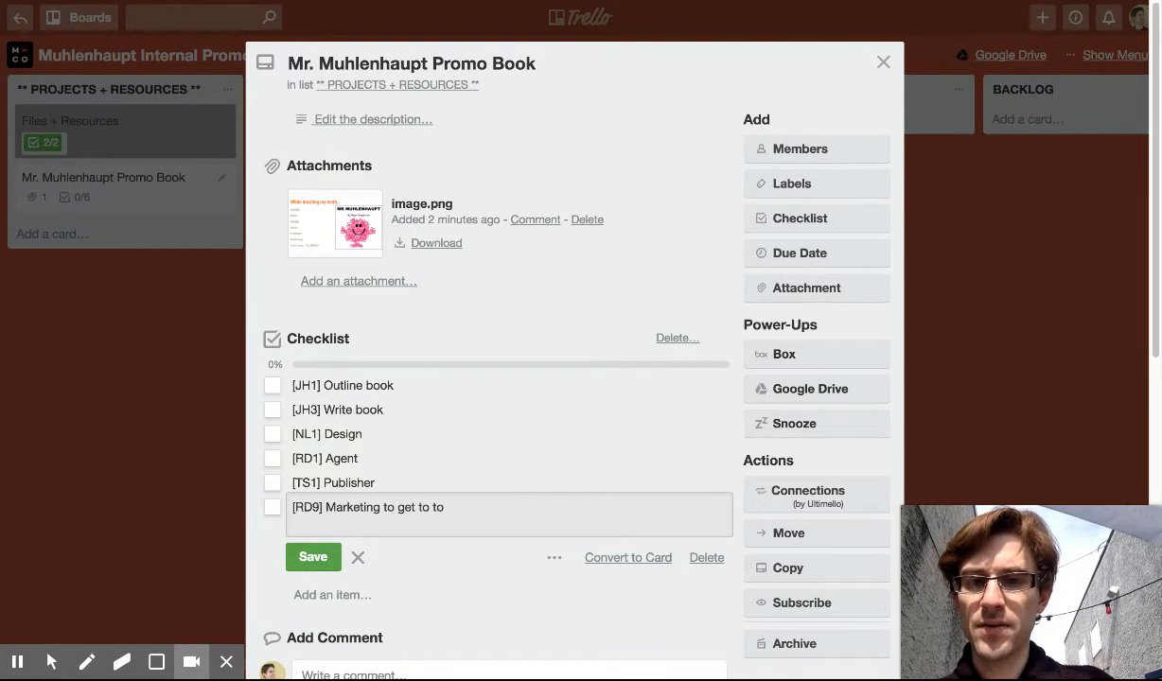
pyautogui.write(' top of ')
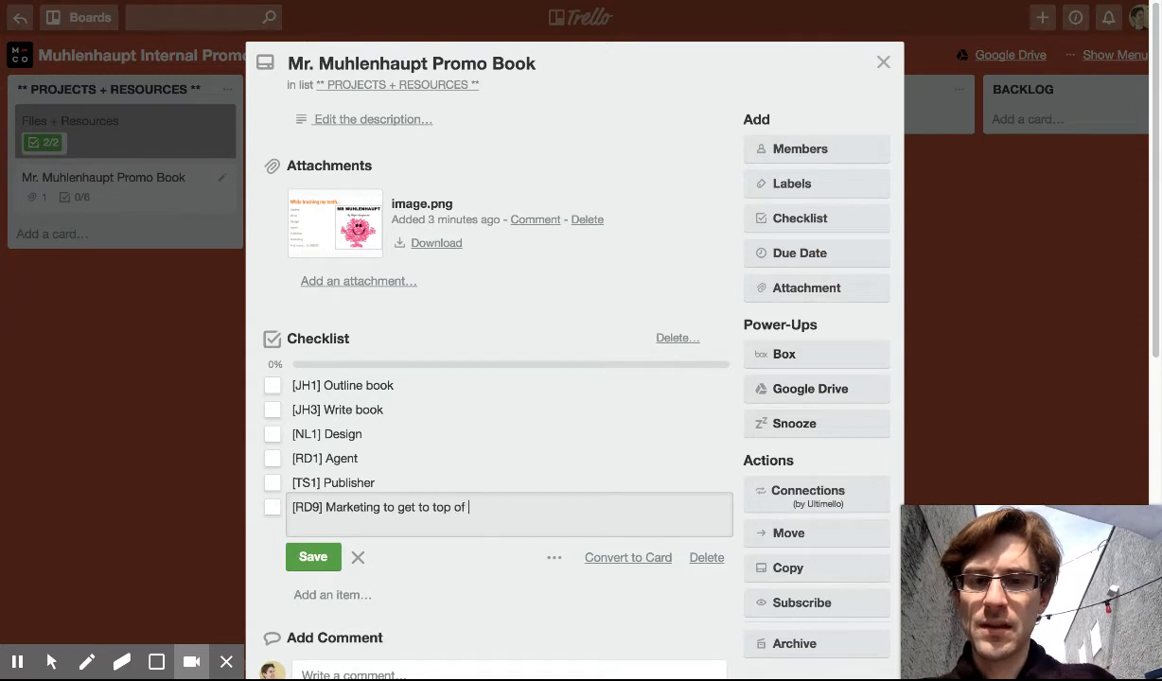
pyautogui.write('NYR')
pyautogui.press('BackSpace')
pyautogui.press('BackSpace')
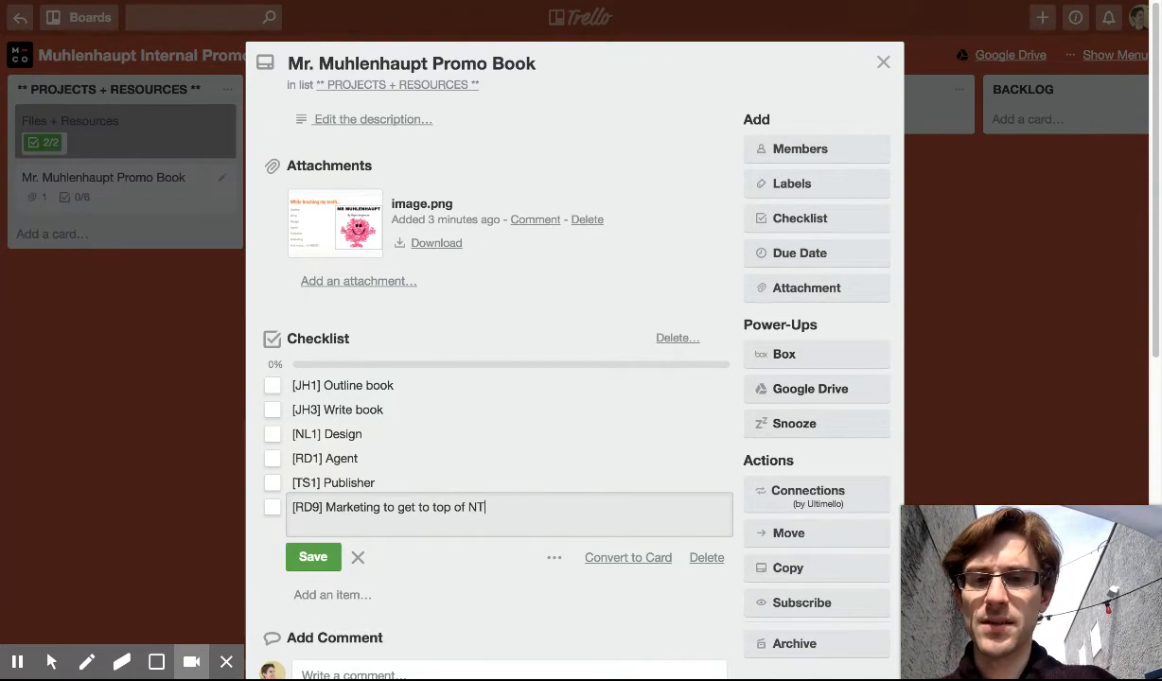
pyautogui.write('T YT ')
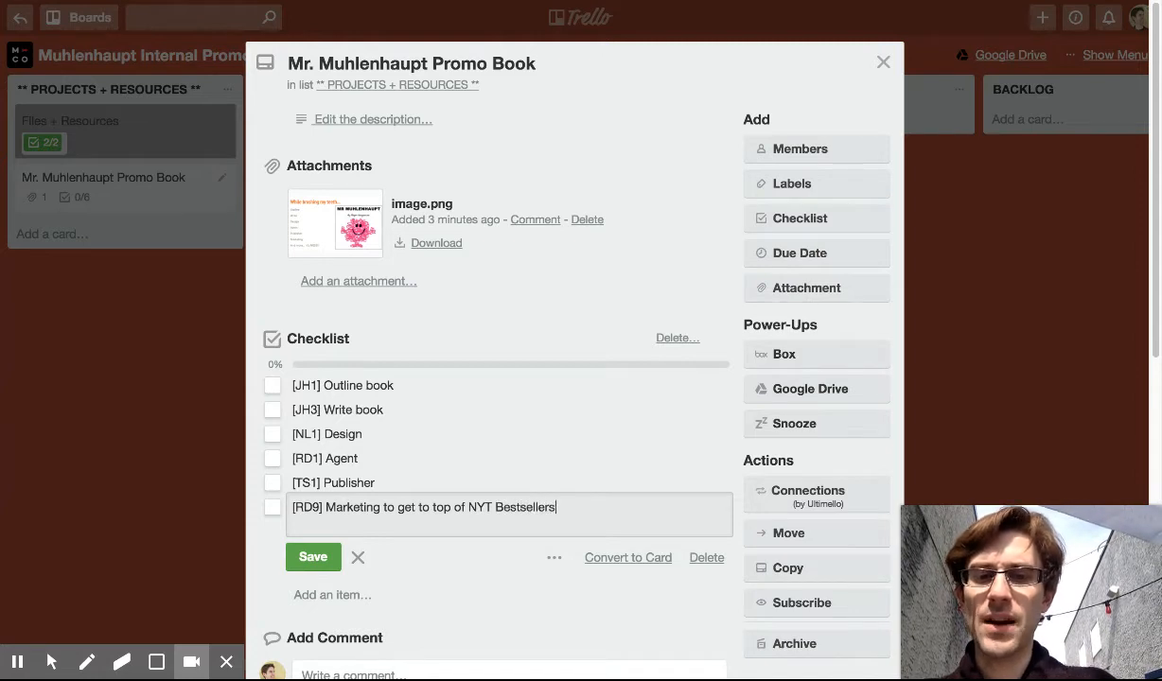
pyautogui.write('Bestsellers')
pyautogui.click(322, 557)
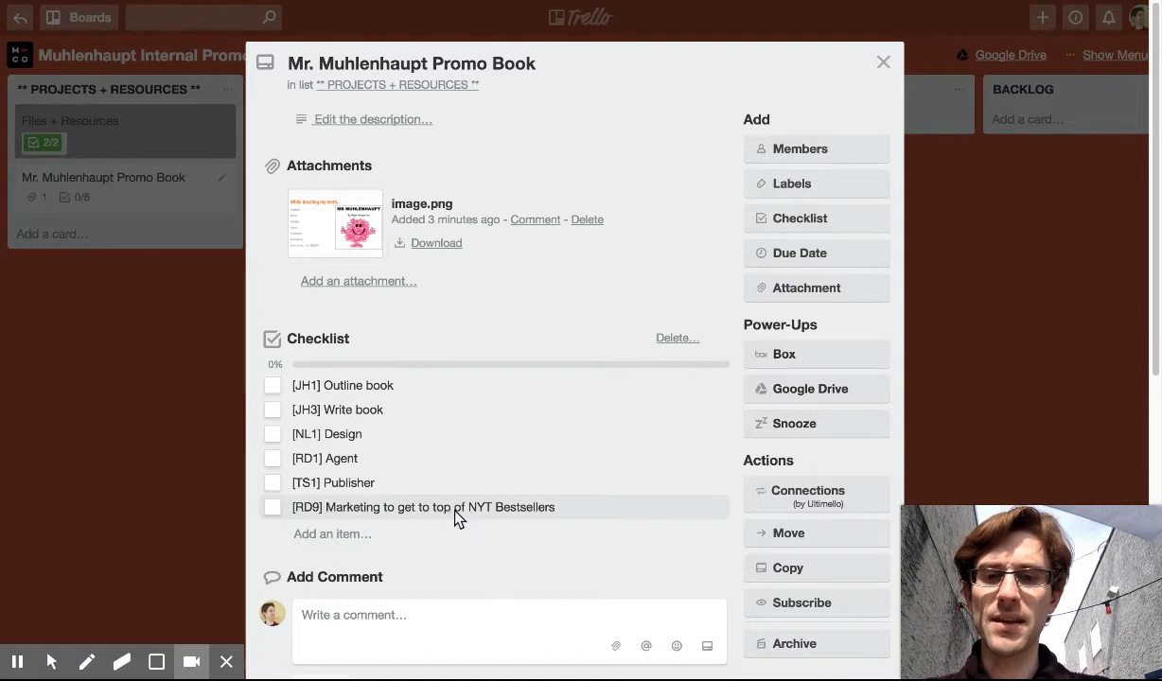
# - Convert all six checklist items, from Outline book through Marketing, into separate cards
pyautogui.click(422, 388)
pyautogui.click(630, 438)
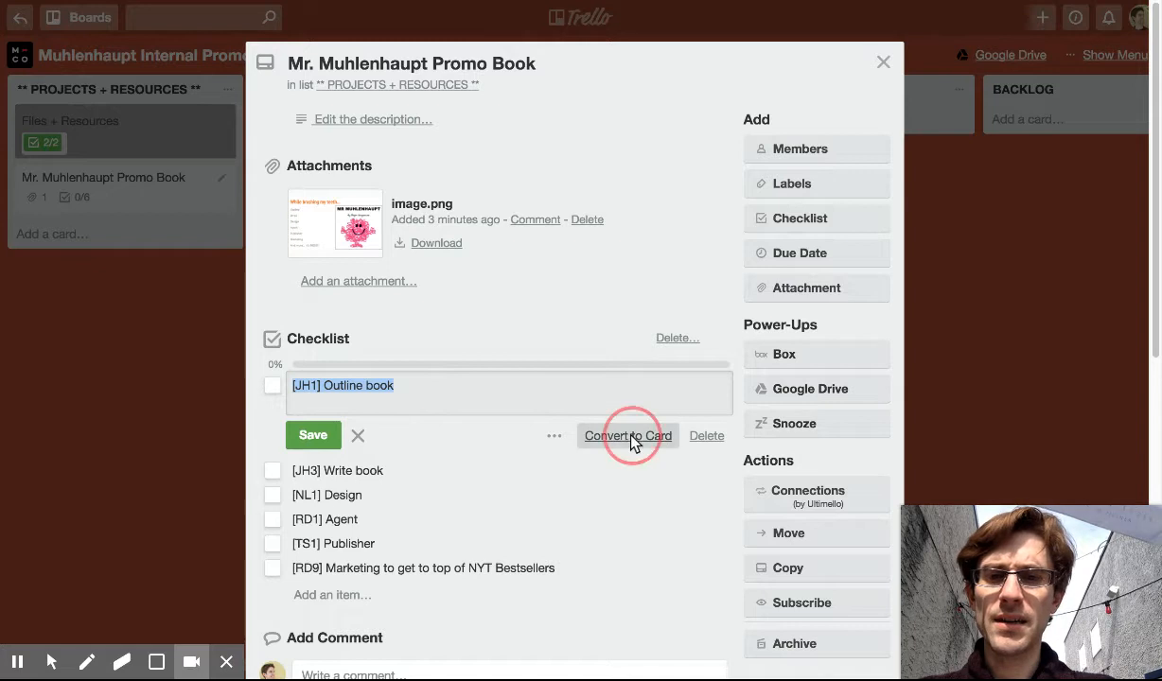
pyautogui.click(620, 386)
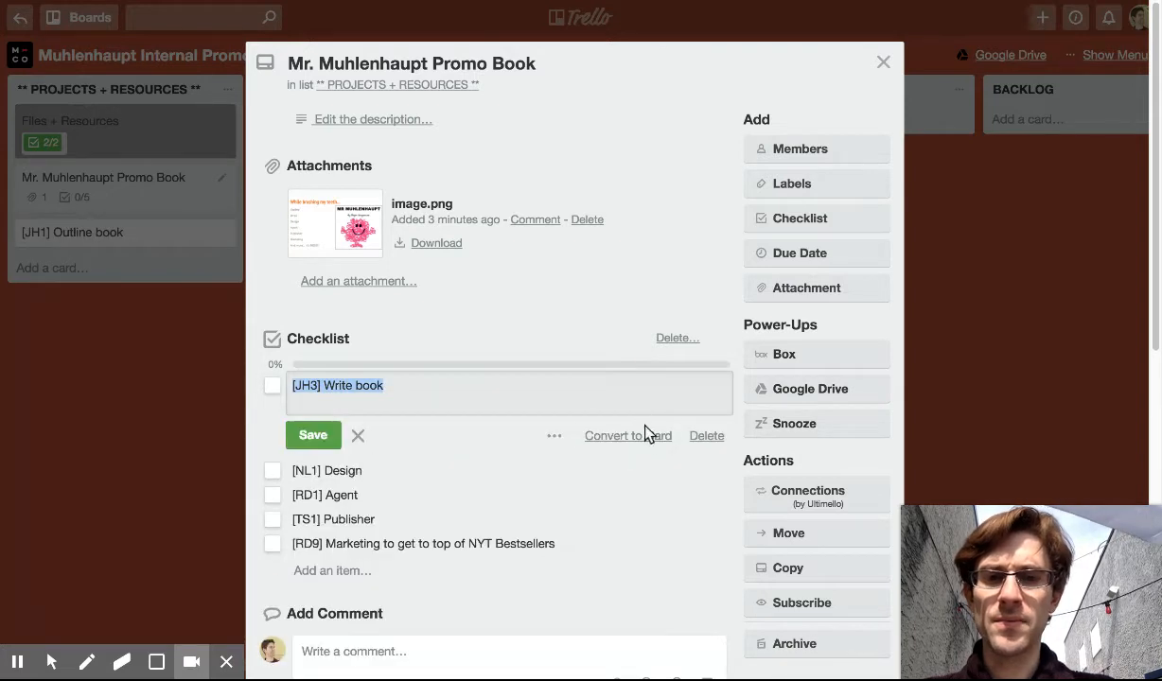
pyautogui.click(646, 436)
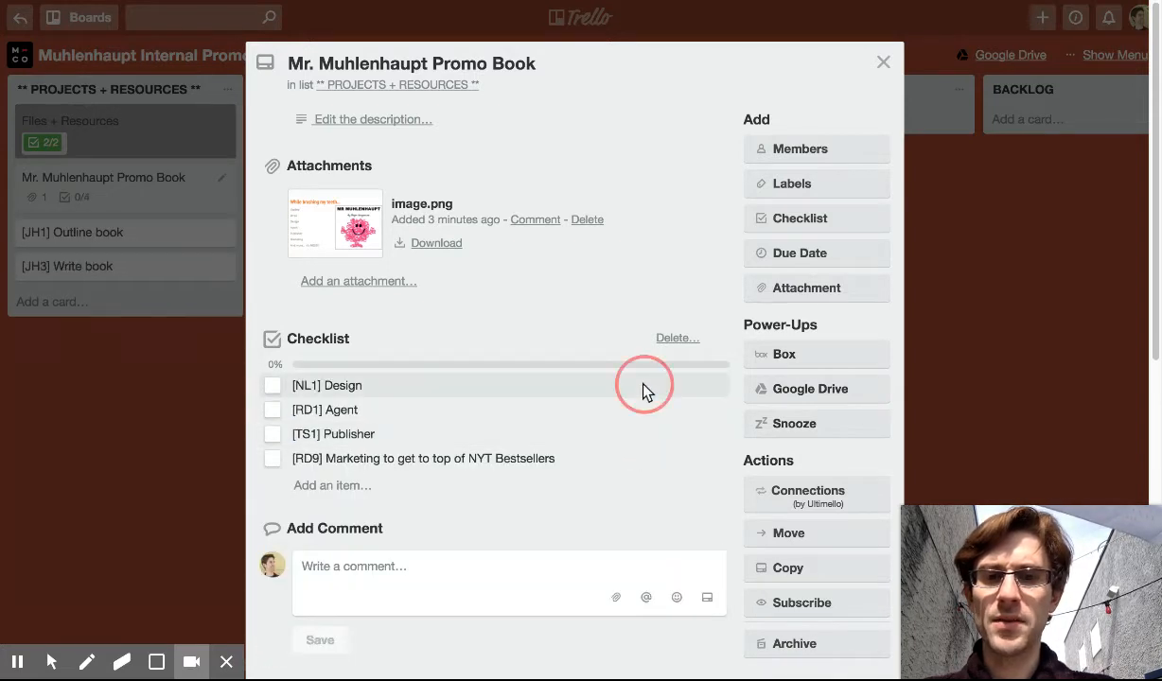
pyautogui.click(642, 388)
pyautogui.click(651, 437)
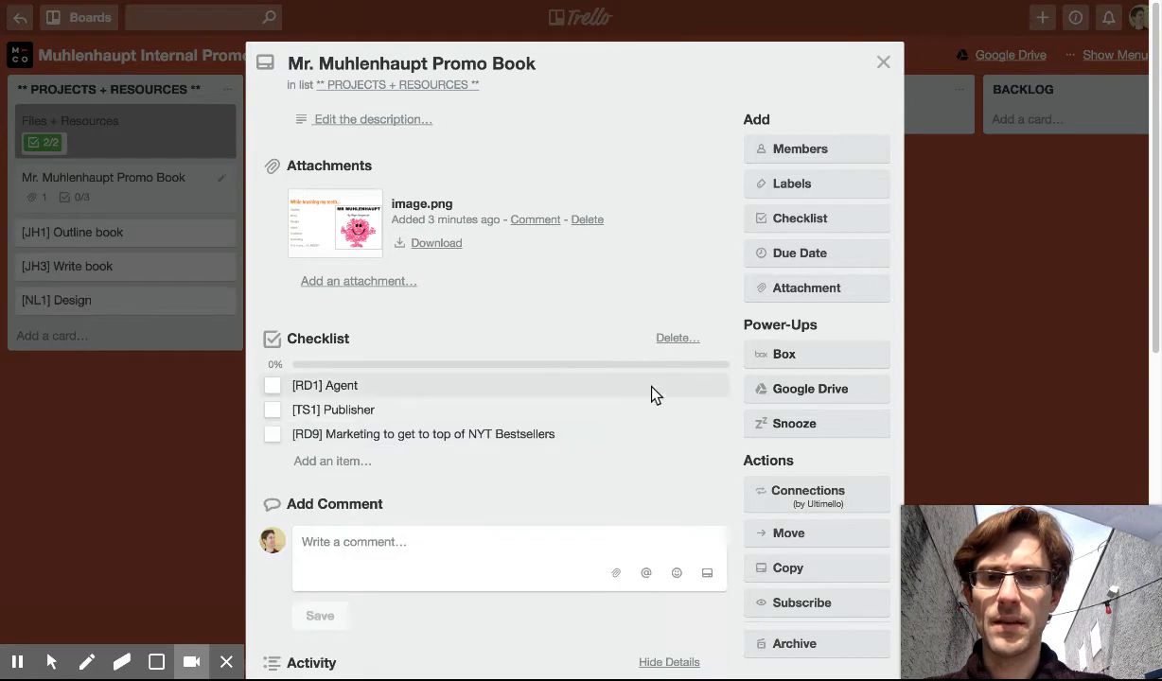
pyautogui.click(651, 388)
pyautogui.click(661, 435)
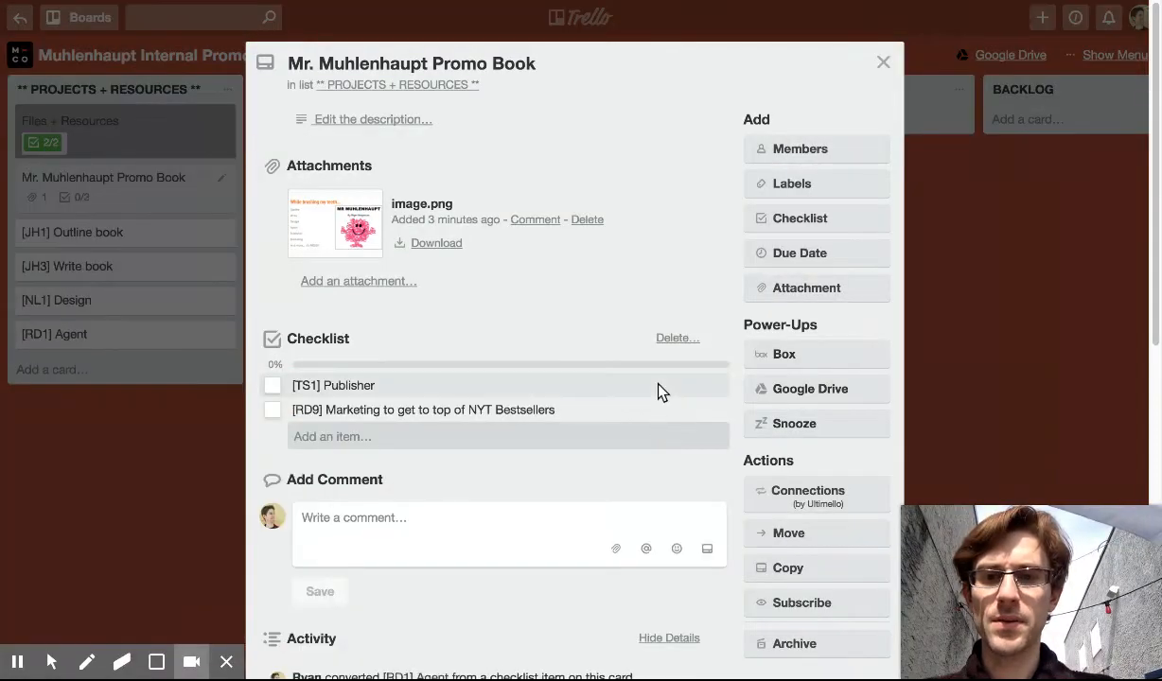
pyautogui.click(660, 390)
pyautogui.click(653, 438)
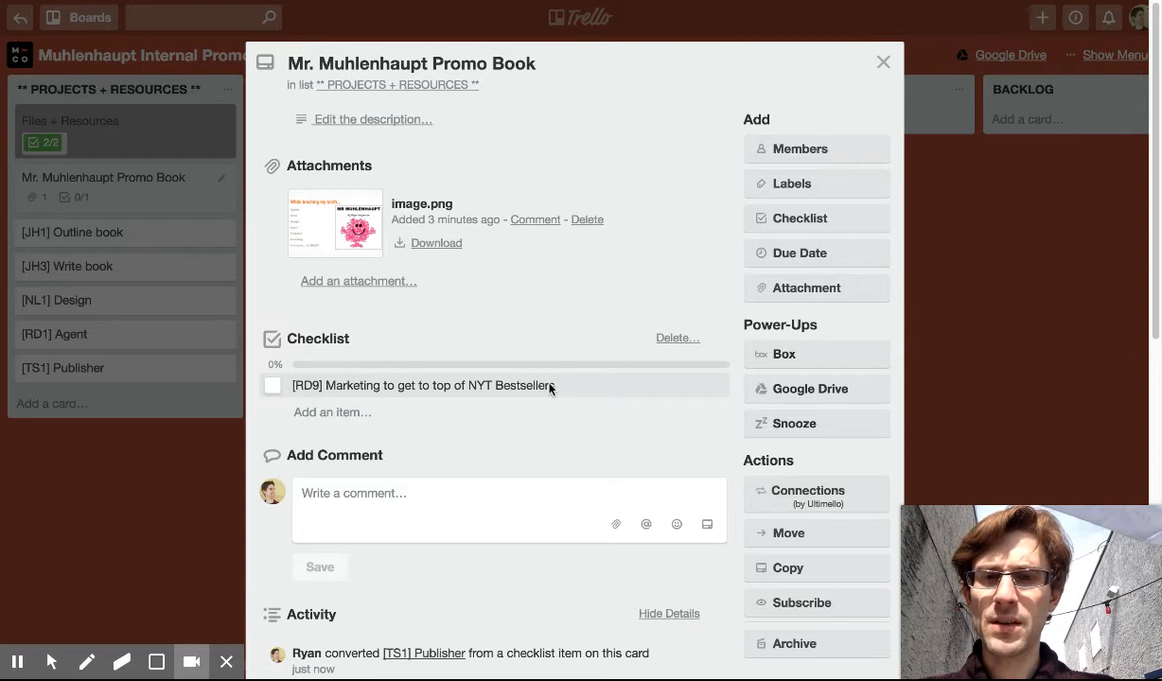
pyautogui.click(582, 385)
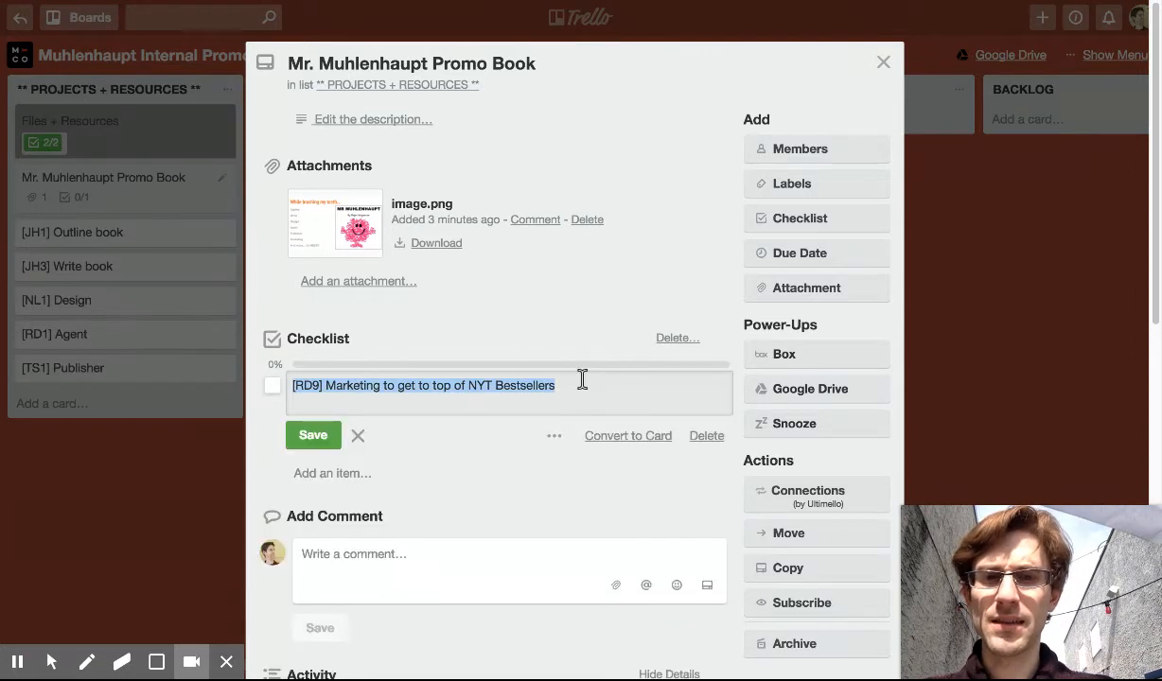
pyautogui.click(641, 436)
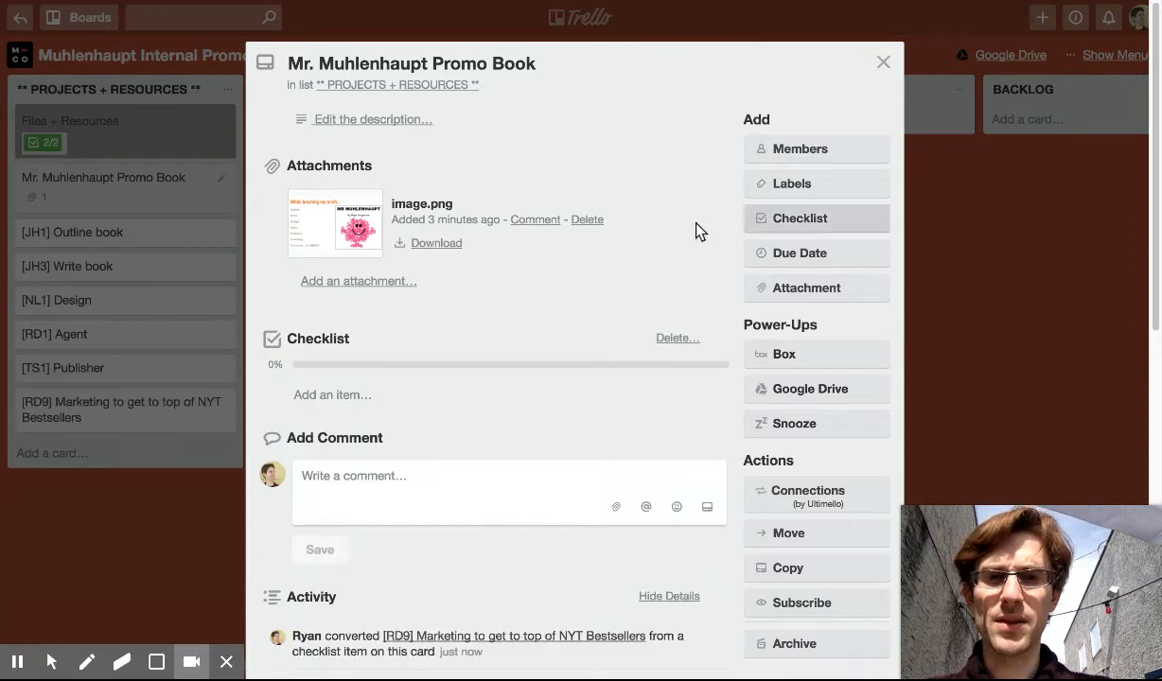
# - Apply the Project label to the Mr. Muhlenhaupt Promo Book card and close the card
pyautogui.click(799, 192)
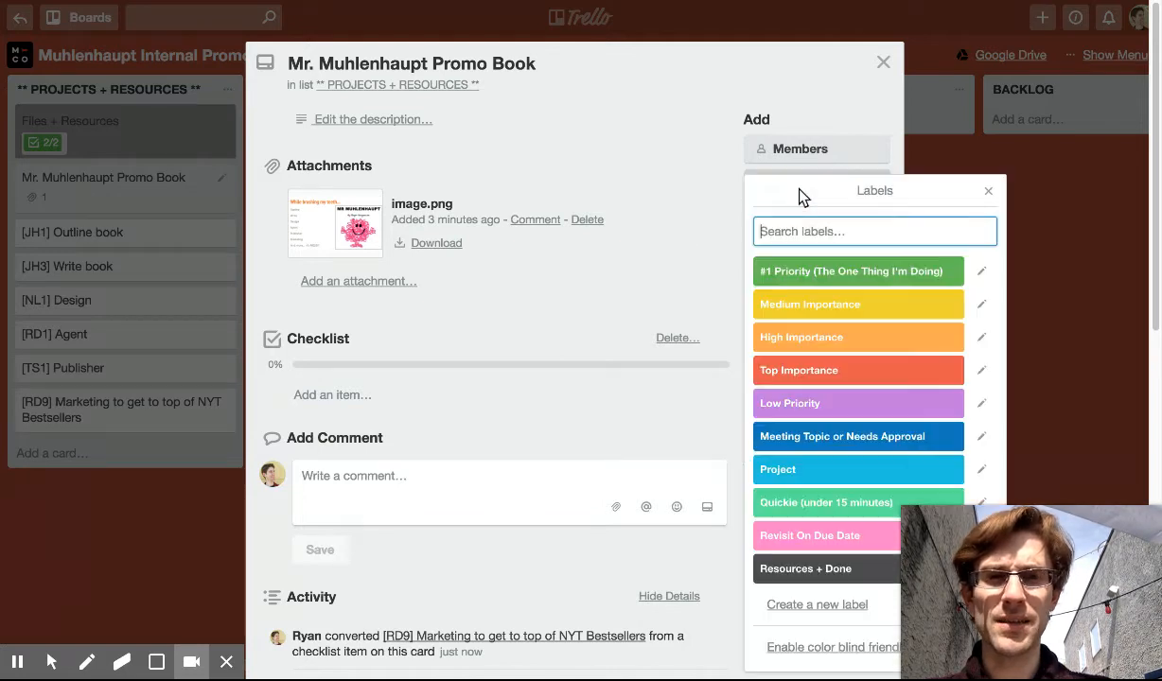
pyautogui.click(795, 471)
pyautogui.click(880, 63)
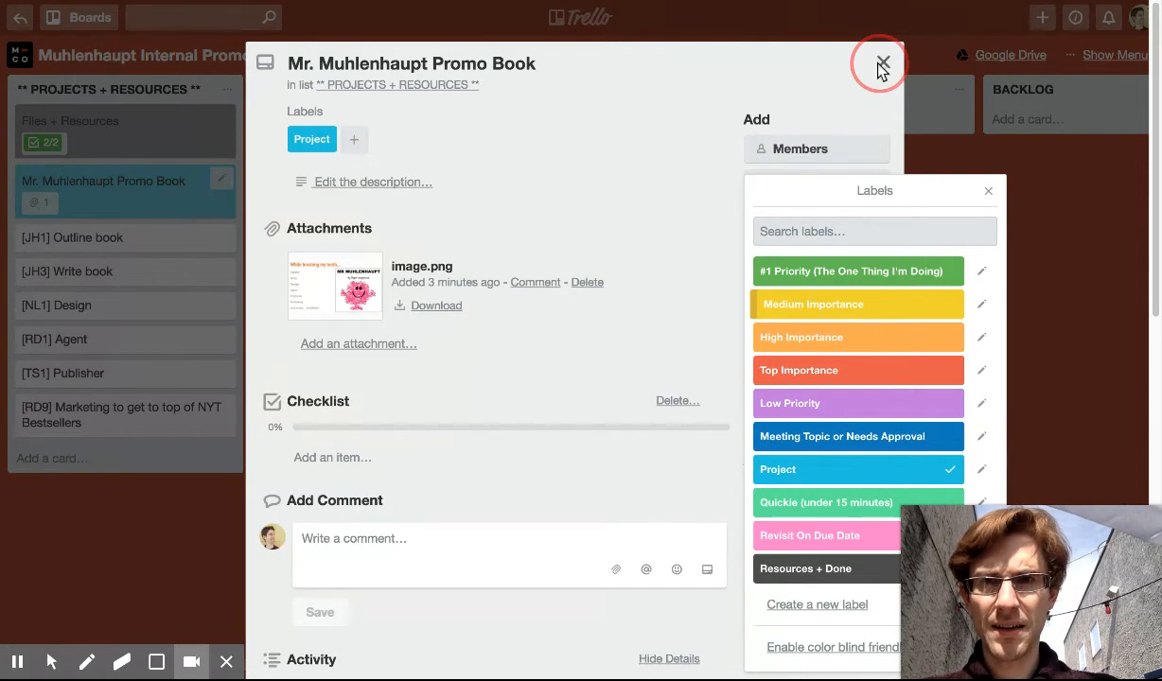
# - Set the Mr. Muhlenhaupt Promo Book card's due date to 11/30/2017
pyautogui.press('d')
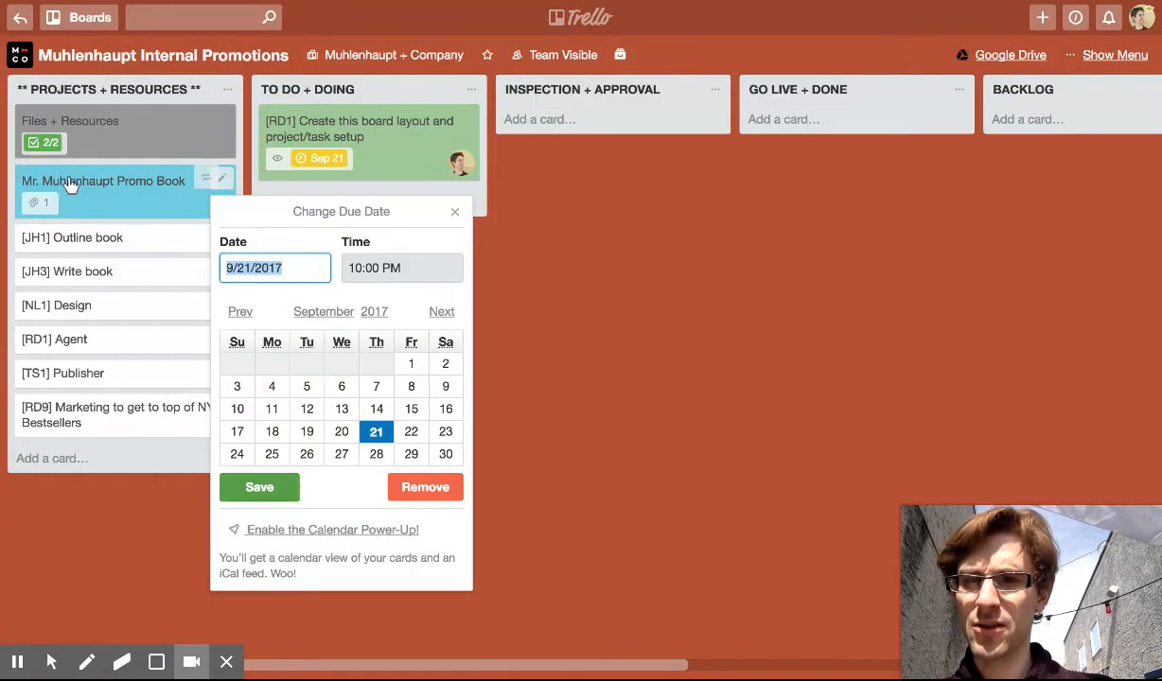
pyautogui.click(442, 312)
pyautogui.click(442, 312)
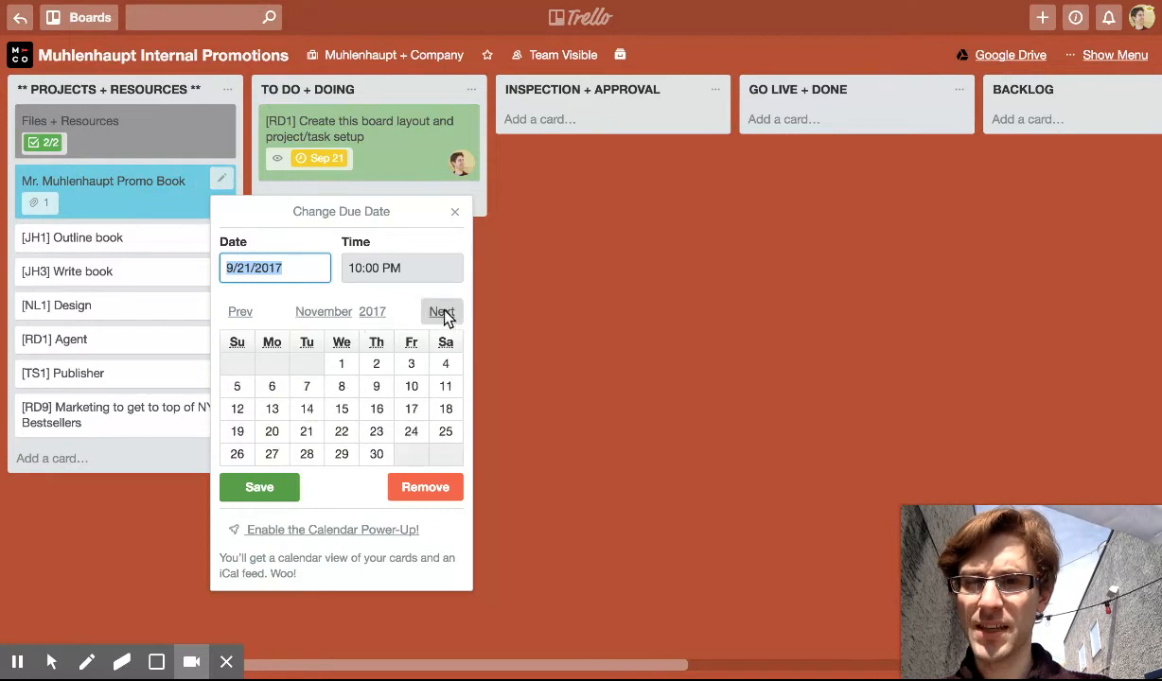
pyautogui.click(376, 454)
pyautogui.click(277, 498)
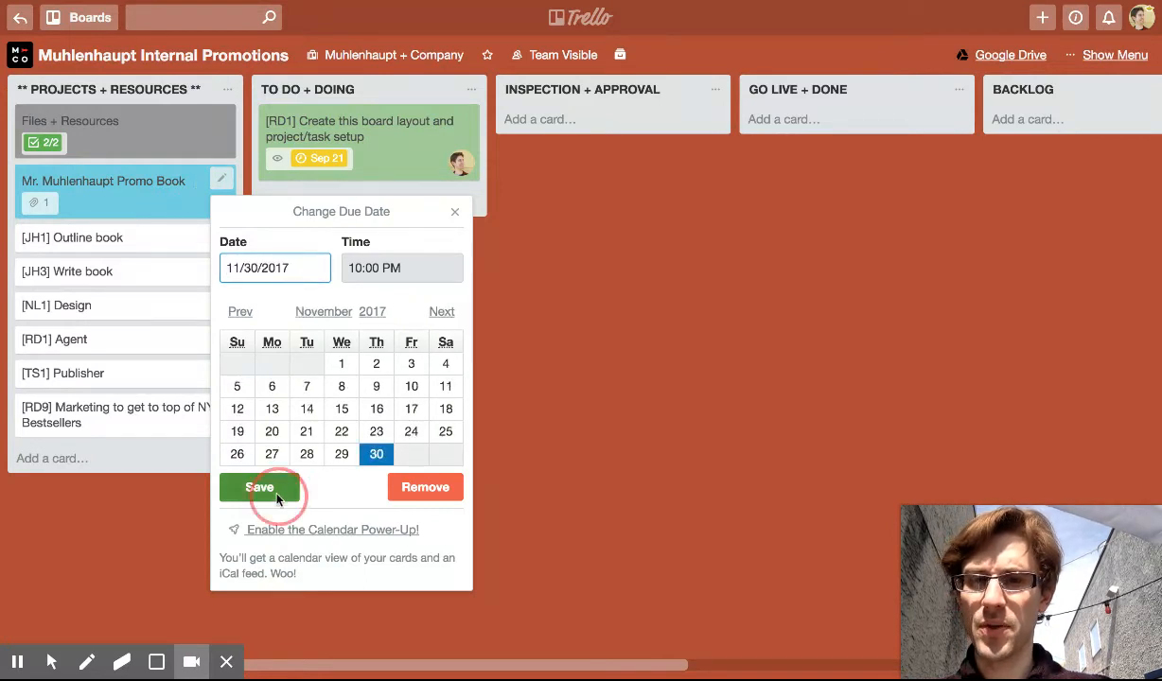
pyautogui.click(35, 184)
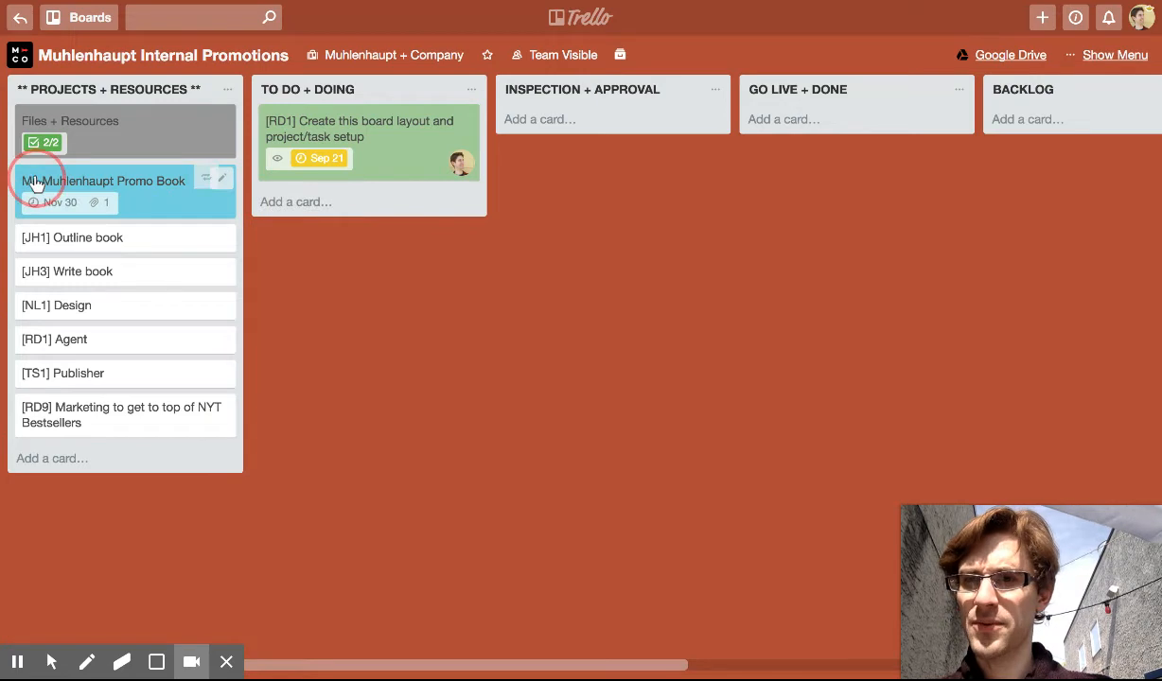
pyautogui.click(294, 52)
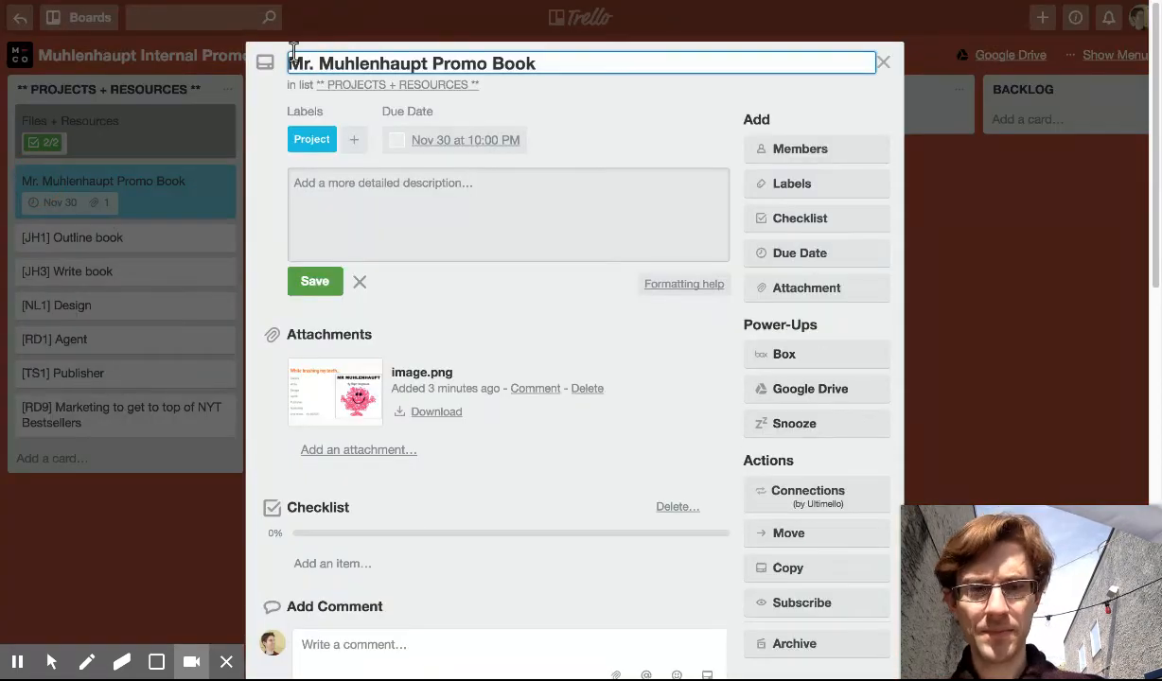
pyautogui.write('[RD')
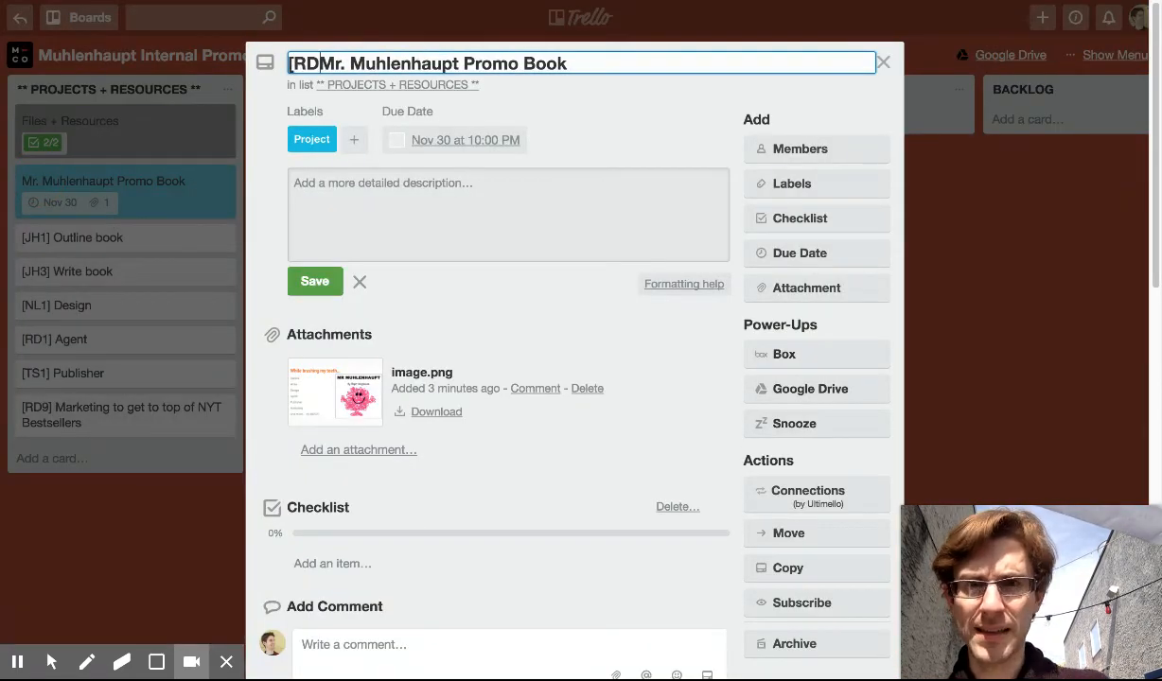
pyautogui.write(']')
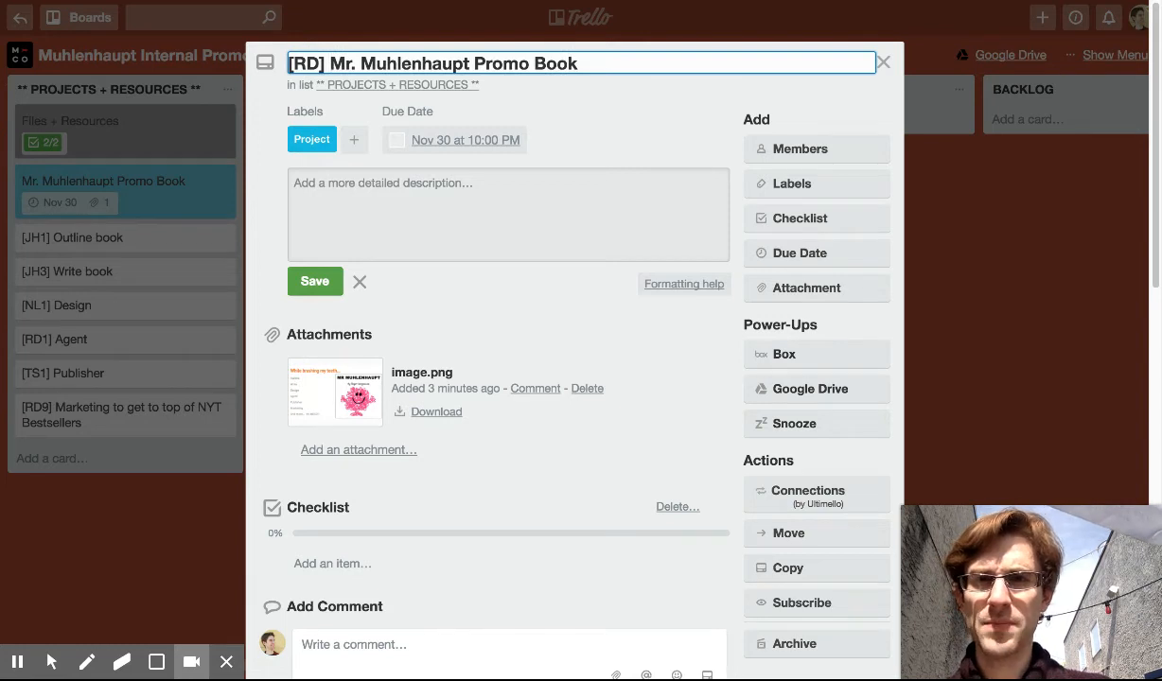
pyautogui.press('Return')
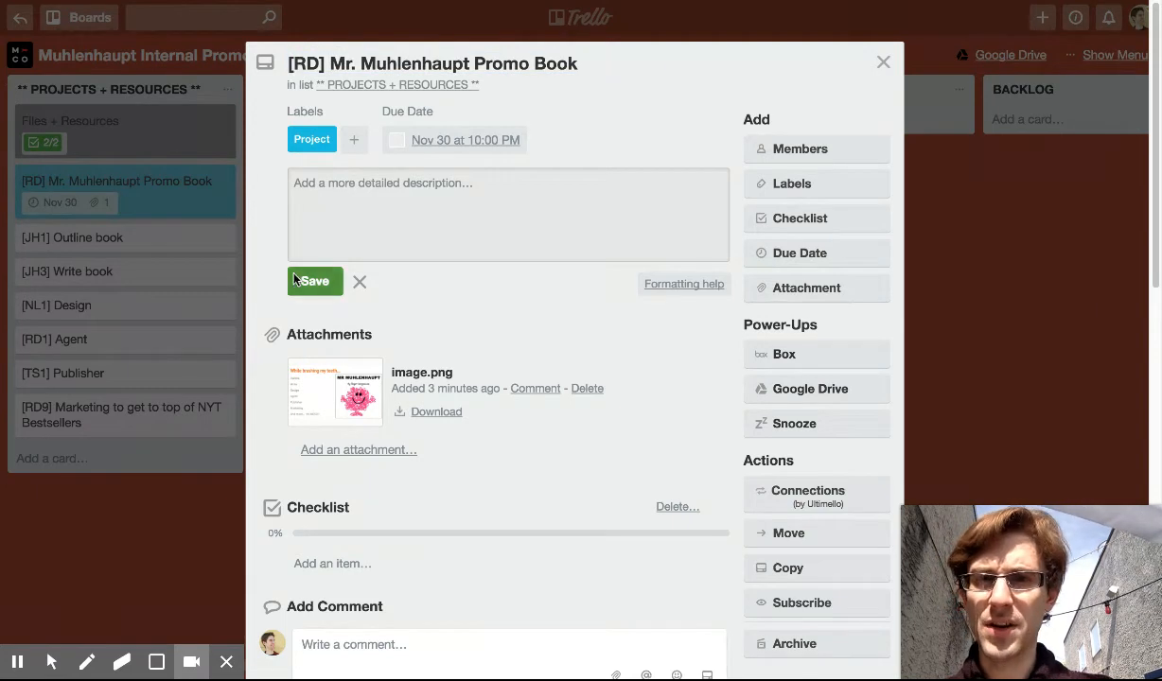
# - Change the promo book card's title prefix to [RD35], save the empty description and close the card
pyautogui.click(310, 60)
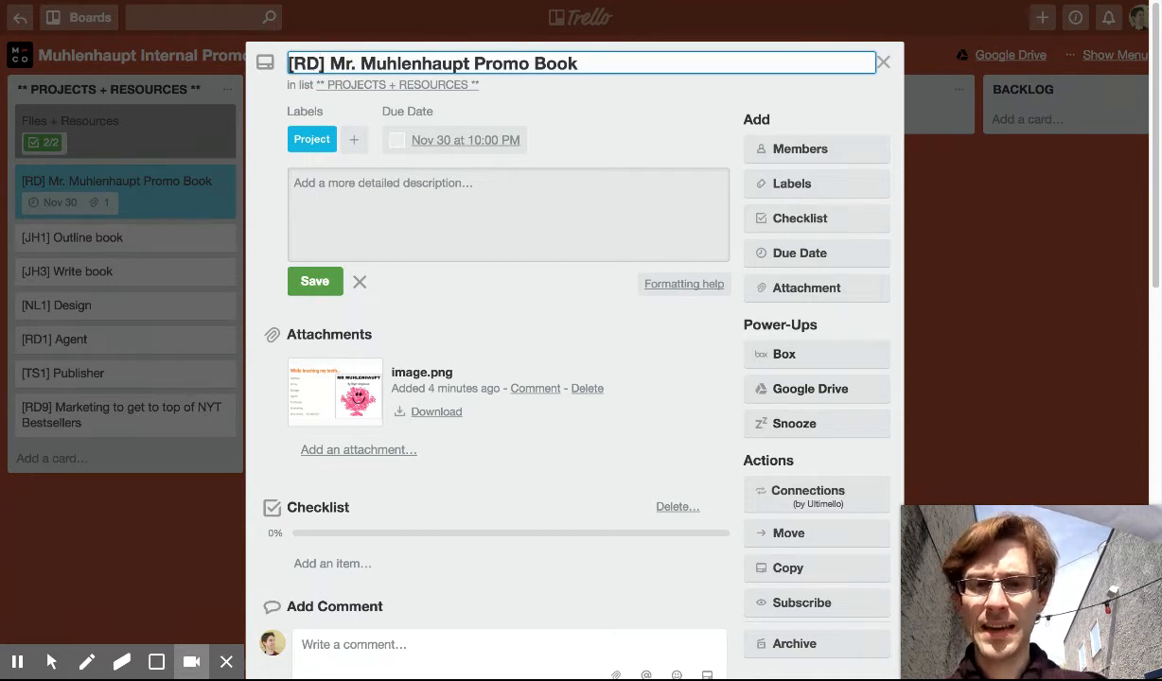
pyautogui.write('35')
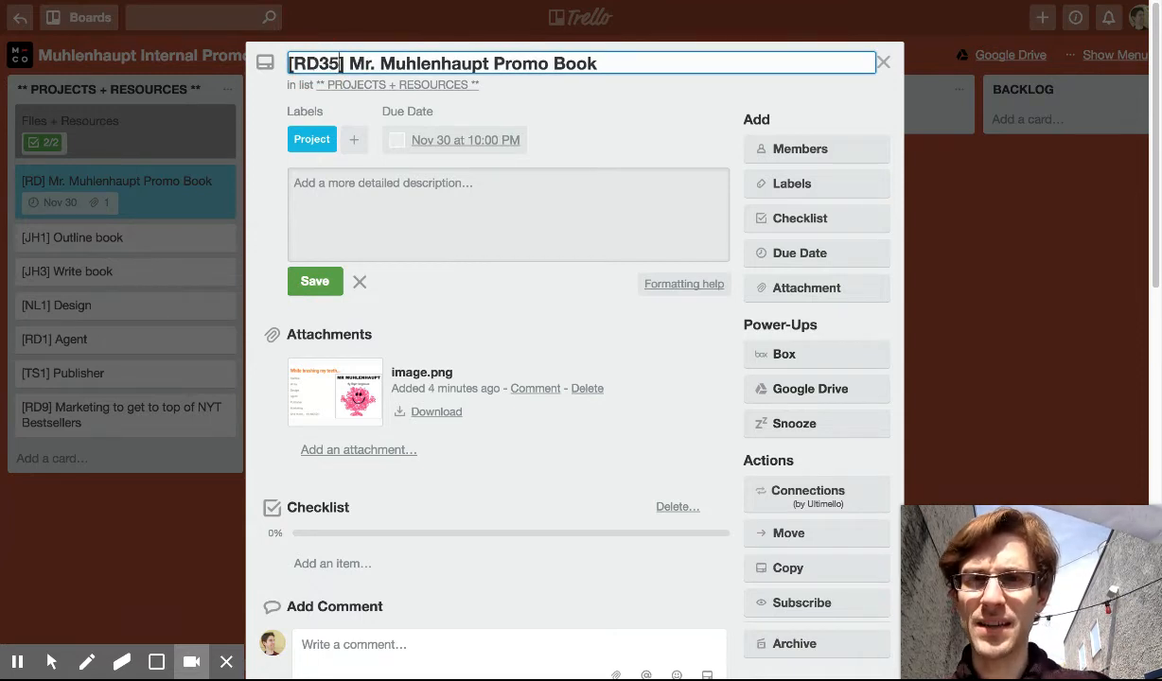
pyautogui.click(317, 280)
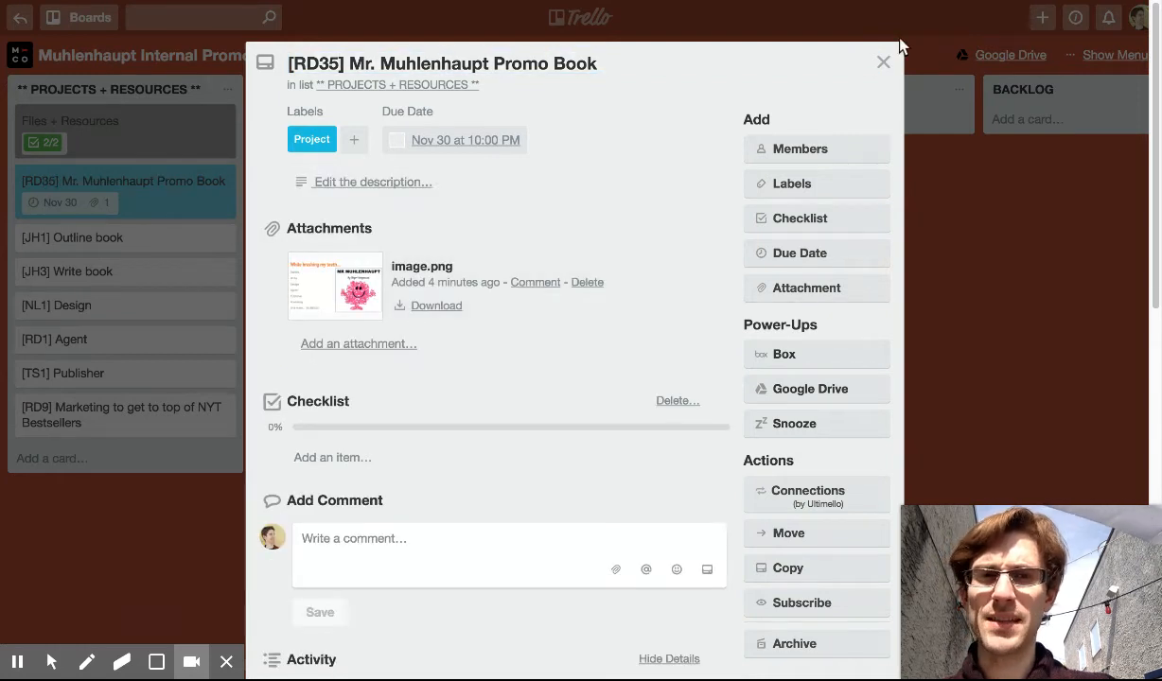
pyautogui.click(882, 64)
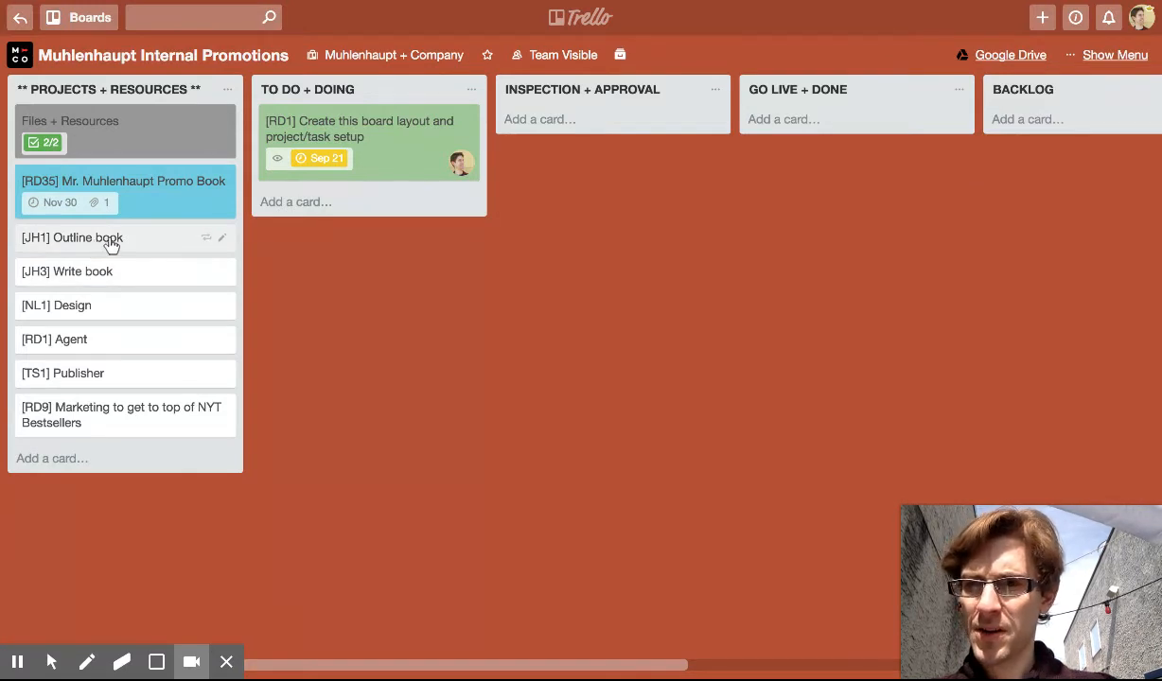
# - Assign the team member matching the JH prefix to the Outline book and Write book cards
pyautogui.write('m')
pyautogui.write('j')
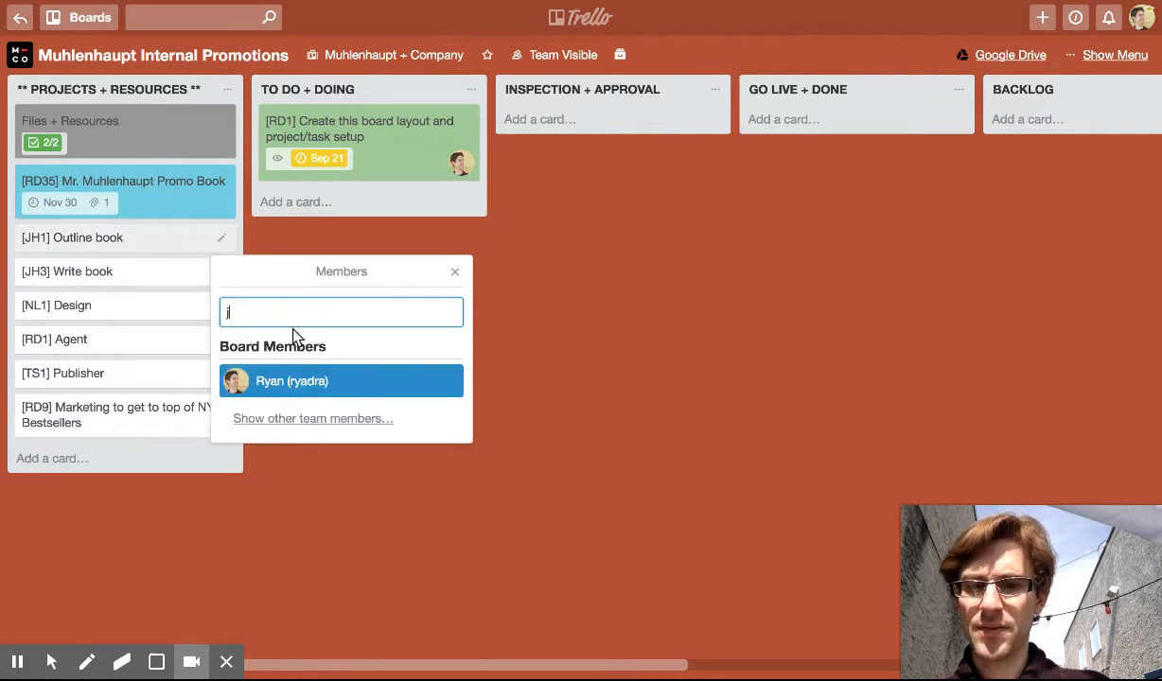
pyautogui.write('ay')
pyautogui.click(277, 477)
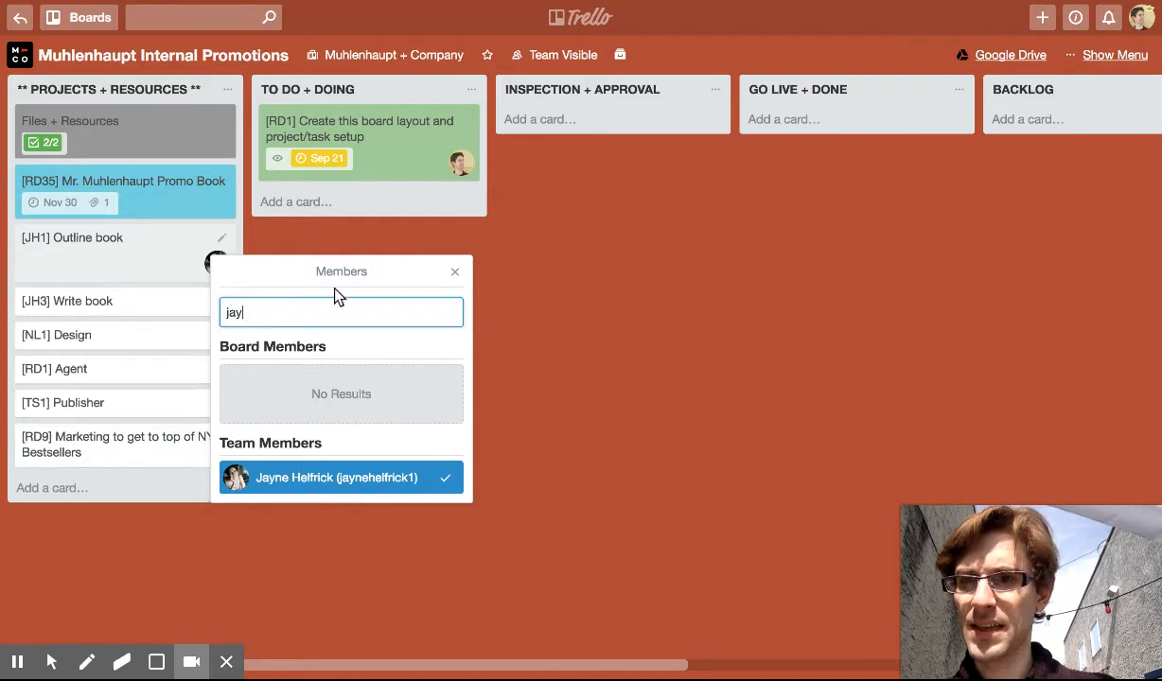
pyautogui.click(511, 258)
pyautogui.press('m')
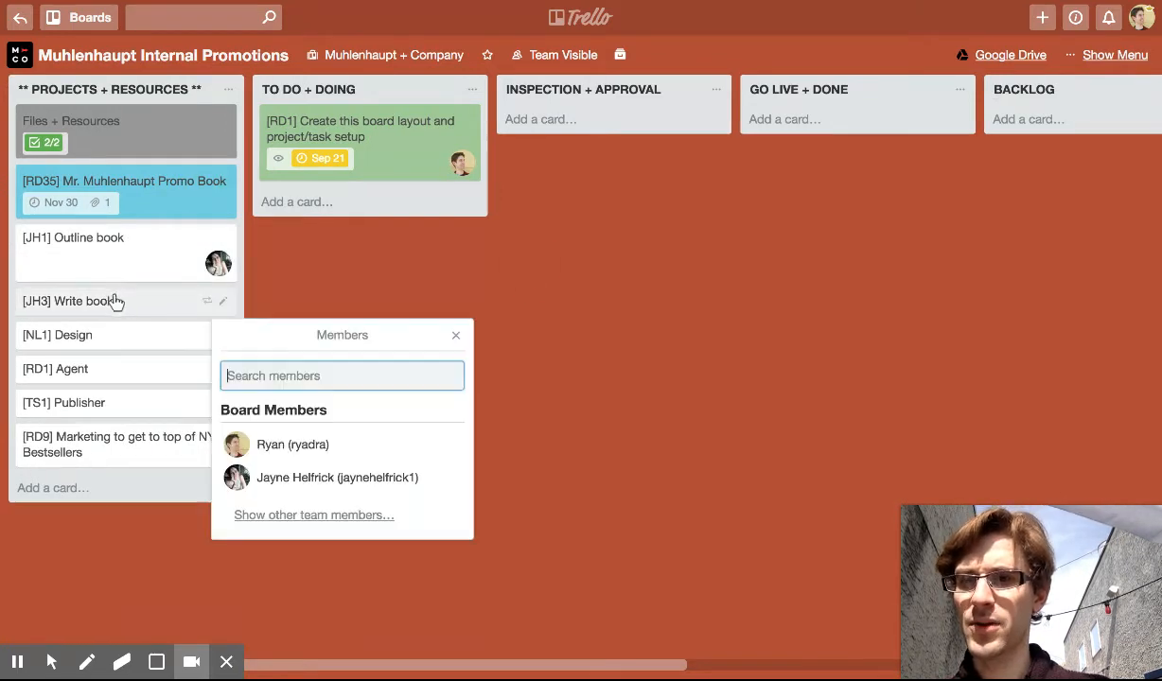
pyautogui.click(277, 477)
pyautogui.click(428, 244)
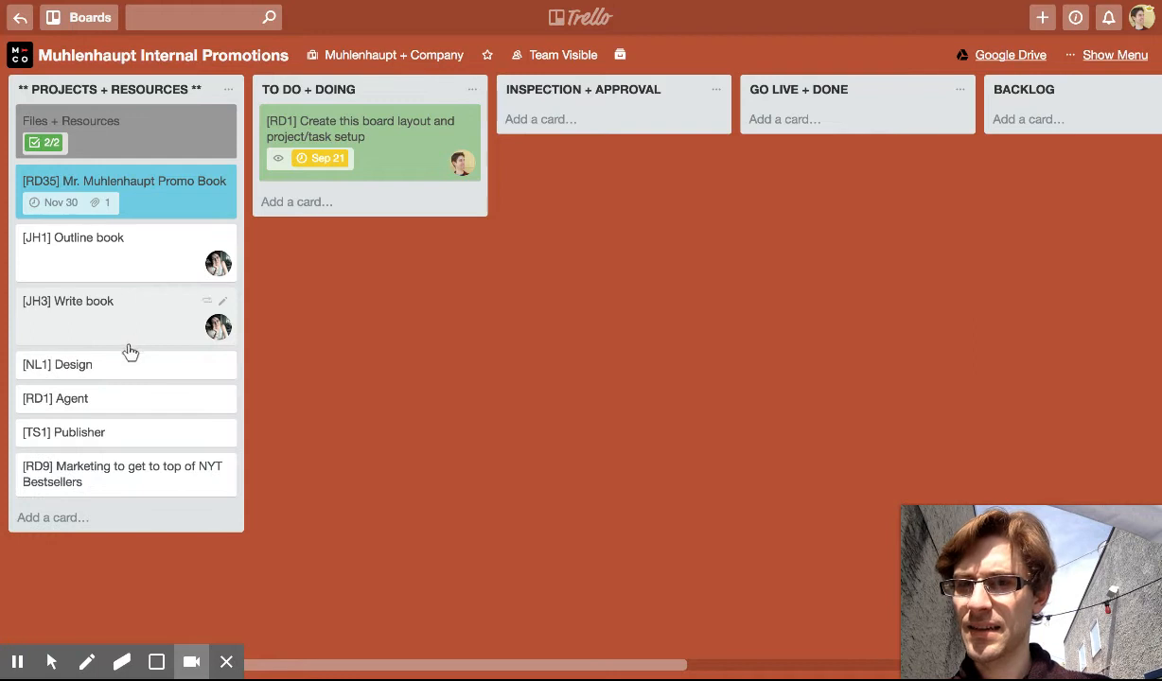
# - Assign the team member matching the NL prefix to the Design card and yourself to the Agent card
pyautogui.write('m')
pyautogui.write('naz')
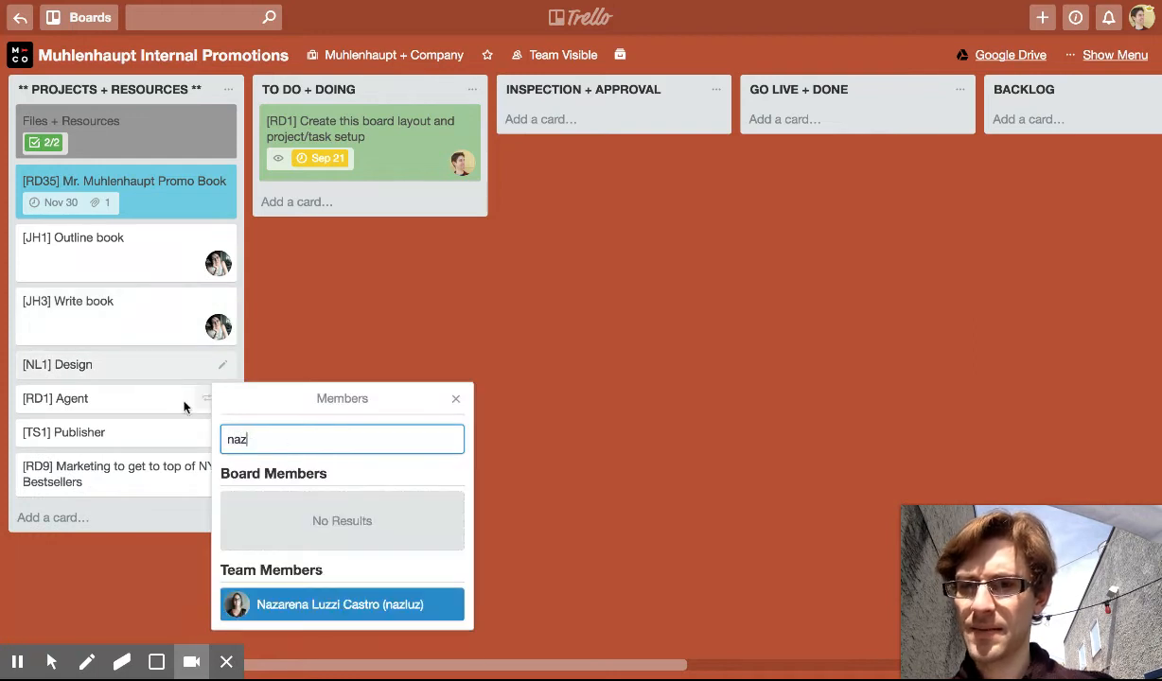
pyautogui.click(334, 603)
pyautogui.click(400, 303)
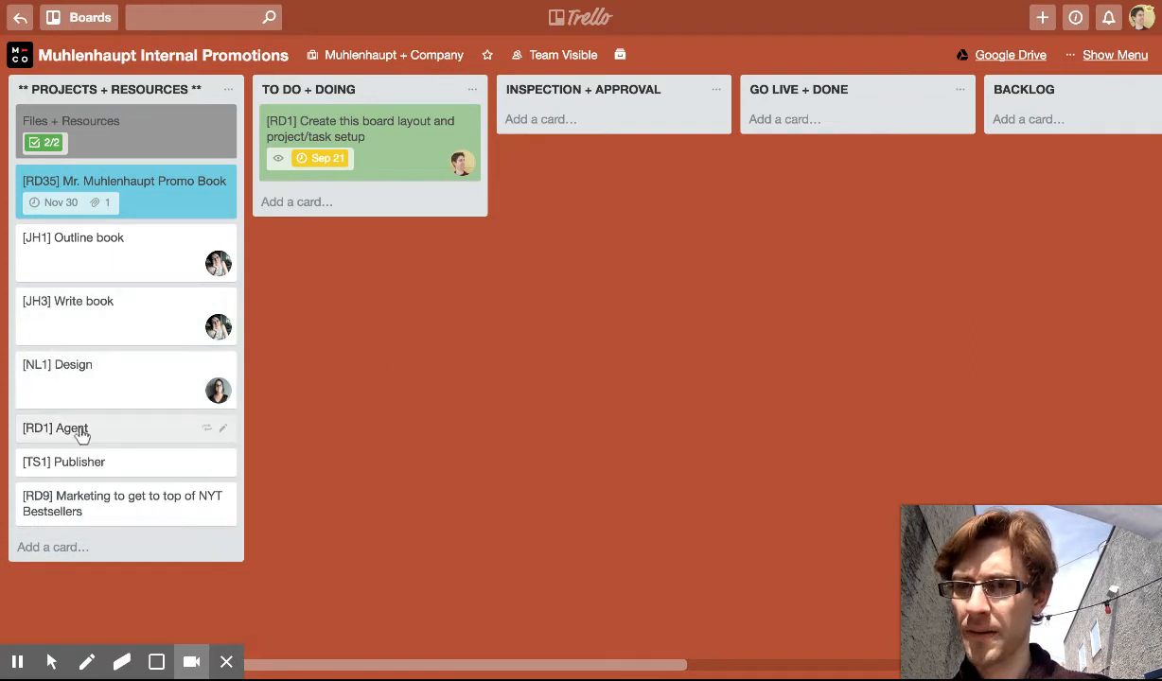
pyautogui.press('space')
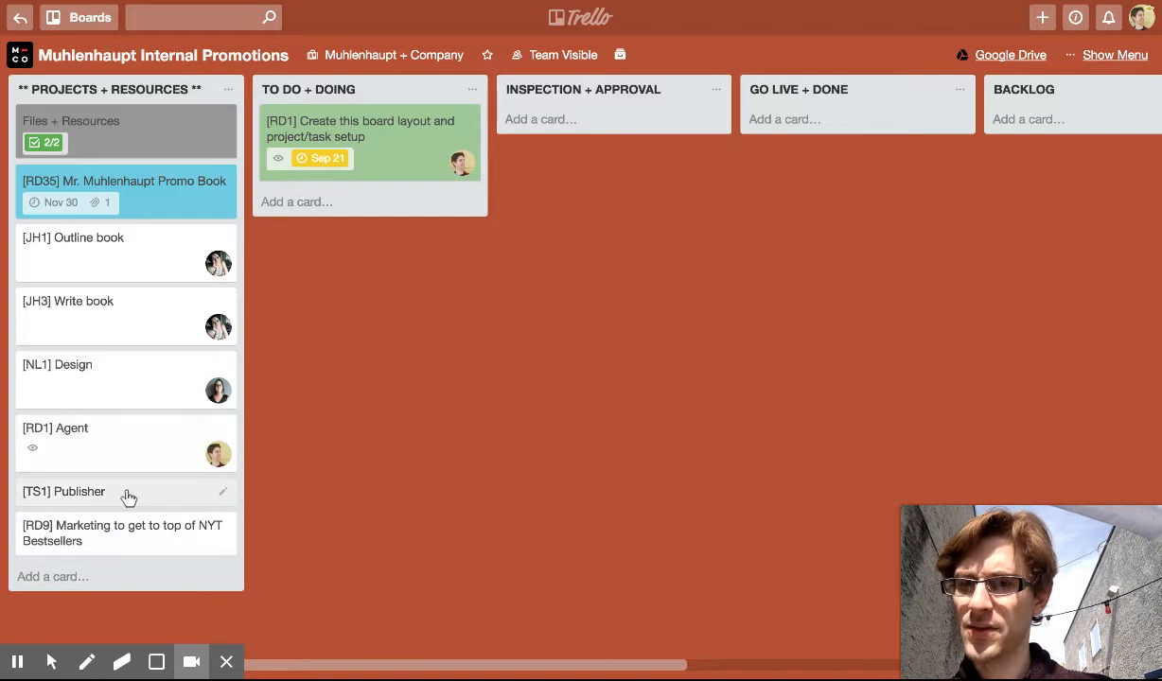
# - Assign the team member matching the TS prefix to the Publisher card and yourself to the Marketing card
pyautogui.press('m')
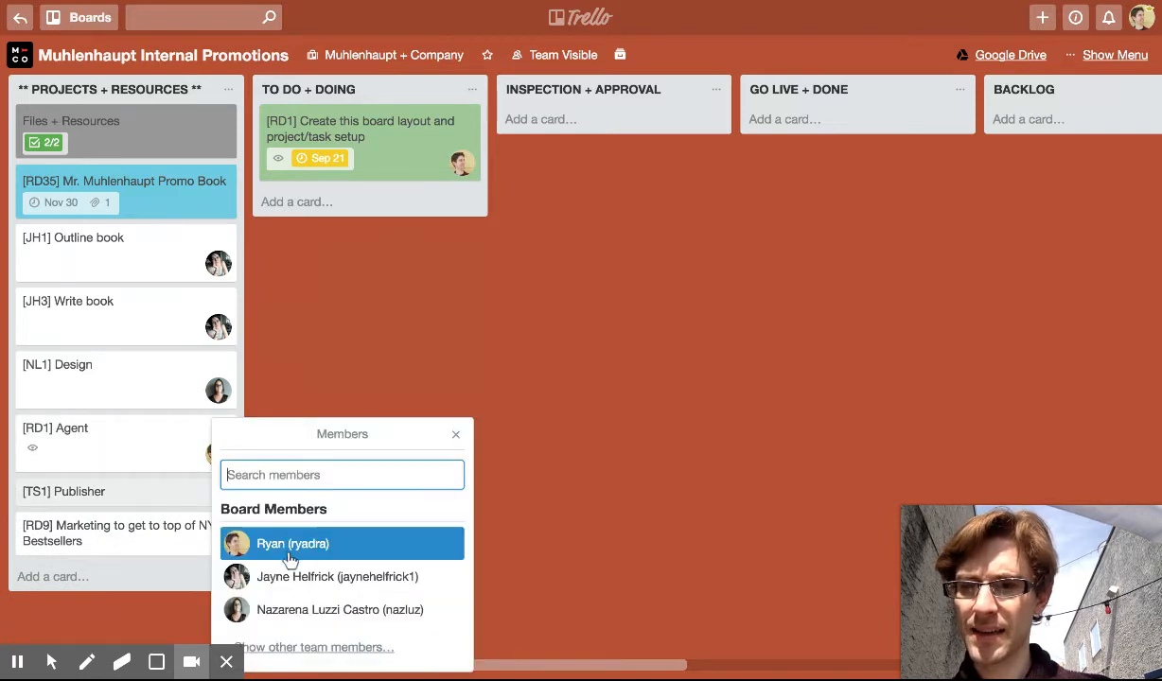
pyautogui.write('todd')
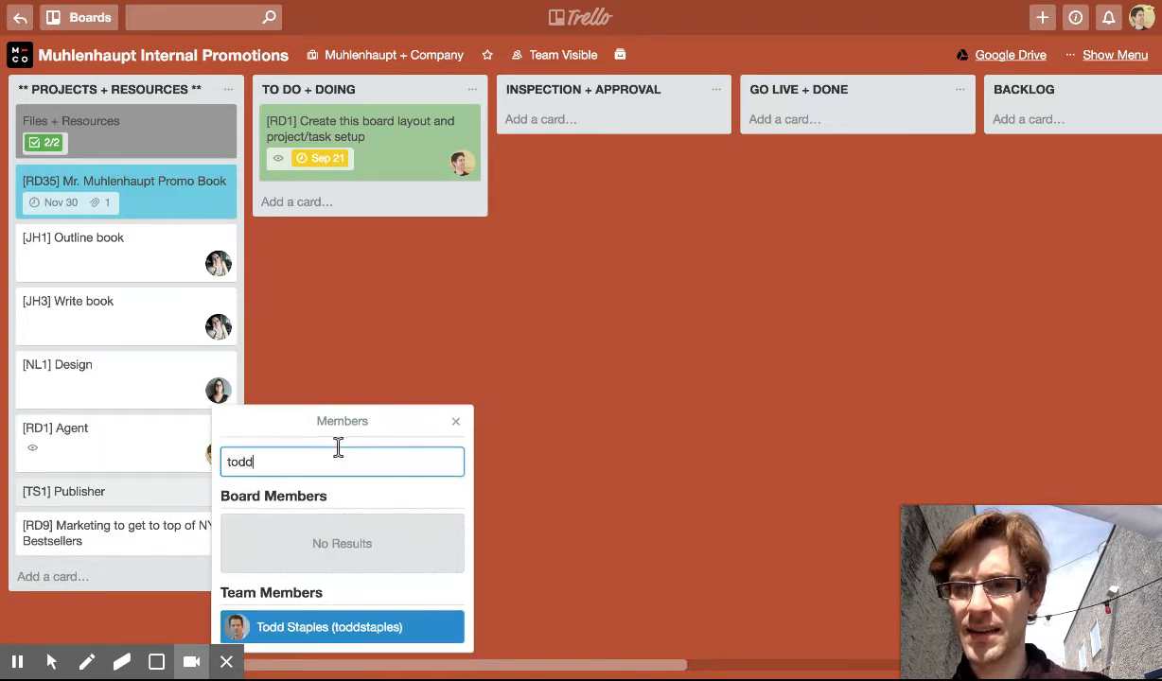
pyautogui.click(353, 628)
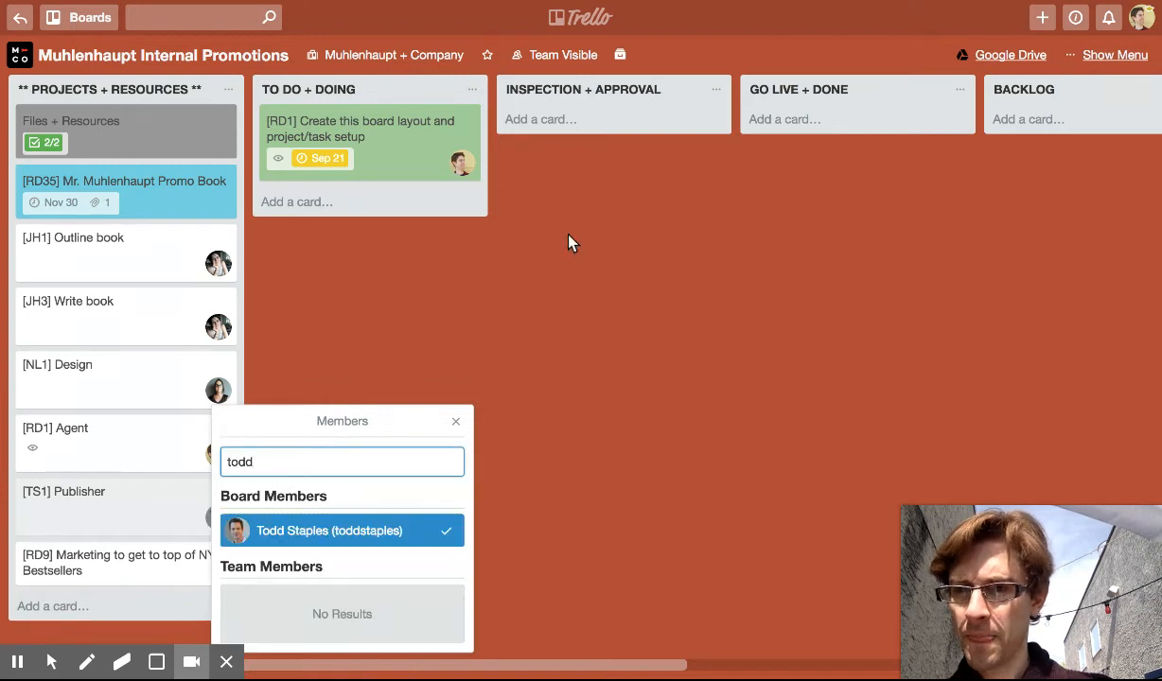
pyautogui.click(545, 224)
pyautogui.press('space')
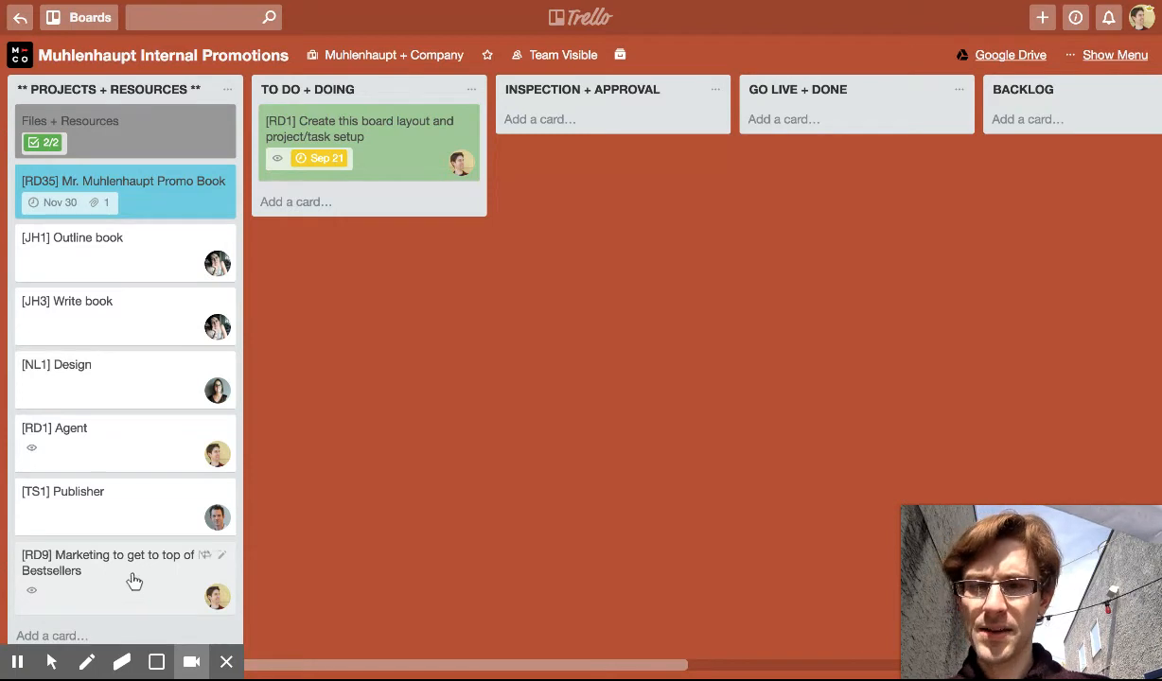
# - Apply the Project label to the Marketing card and move it directly below the promo book card
pyautogui.press('l')
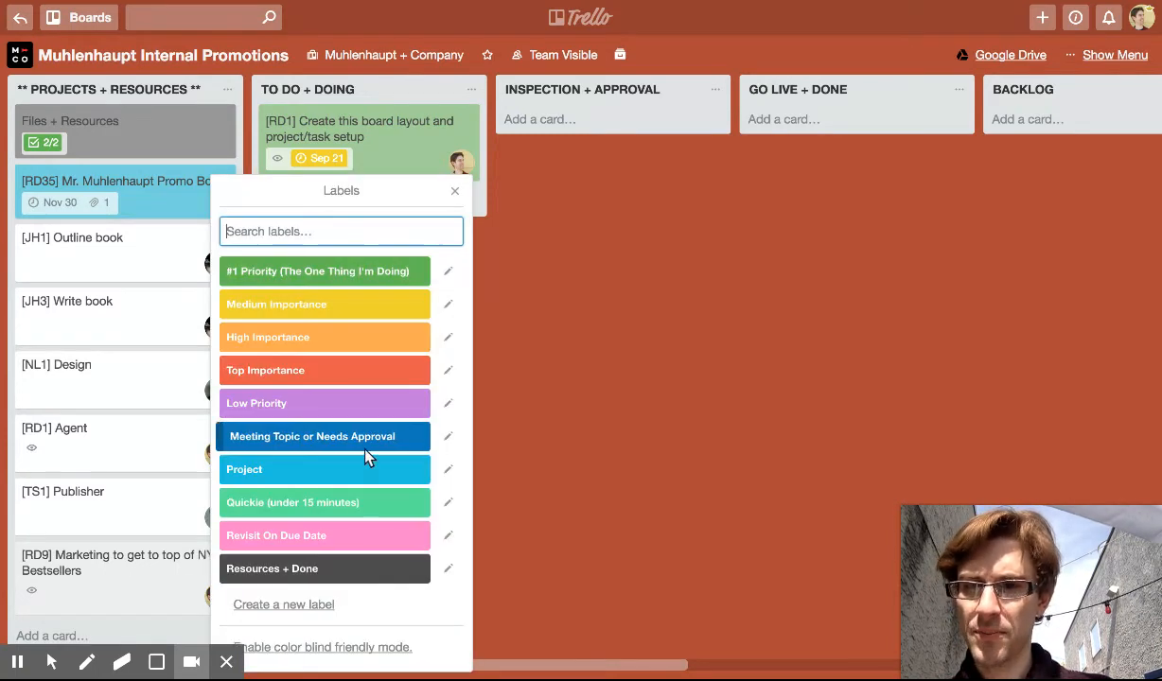
pyautogui.click(362, 473)
pyautogui.click(596, 428)
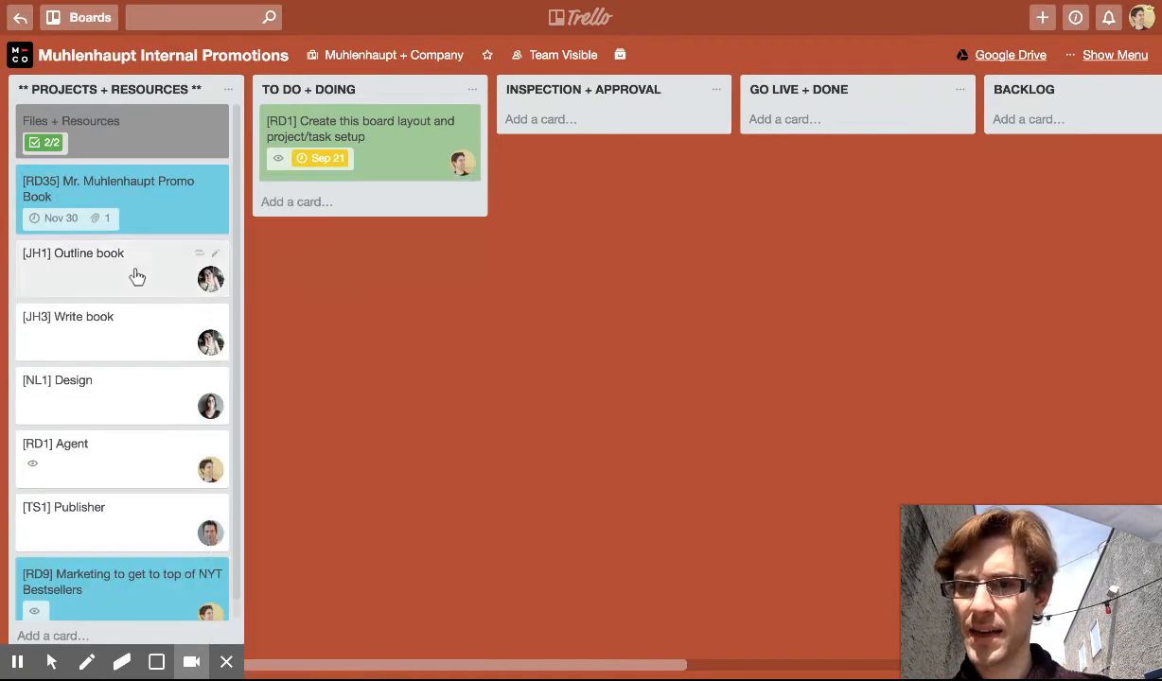
pyautogui.moveTo(107, 571); pyautogui.dragTo(106, 269)
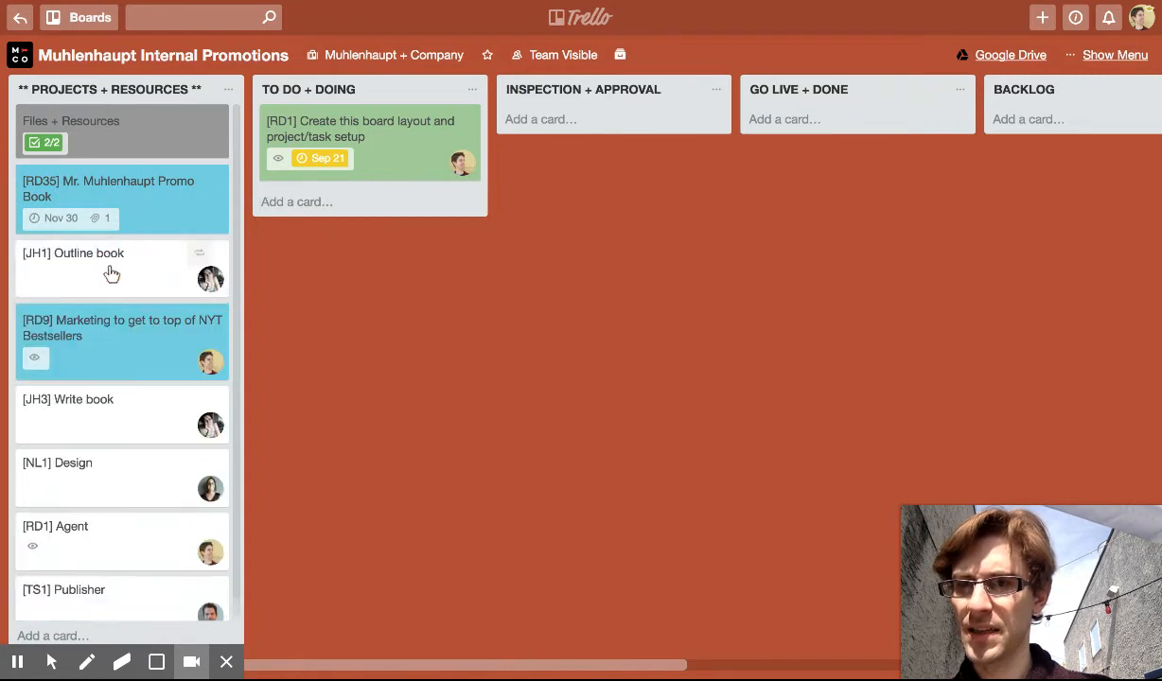
pyautogui.moveTo(114, 358); pyautogui.dragTo(112, 224)
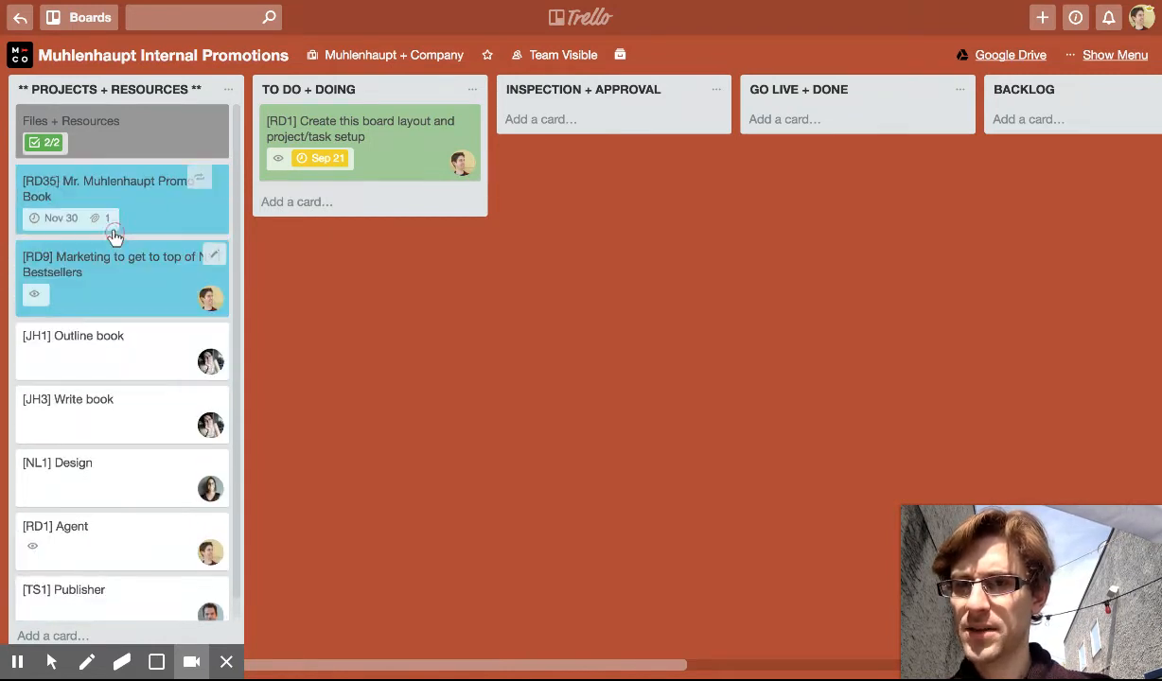
# - Move the Outline book, Write book, Design, Publisher and Agent cards into the TO DO + DOING list
pyautogui.moveTo(116, 371); pyautogui.dragTo(350, 216)
pyautogui.moveTo(155, 356); pyautogui.dragTo(303, 333)
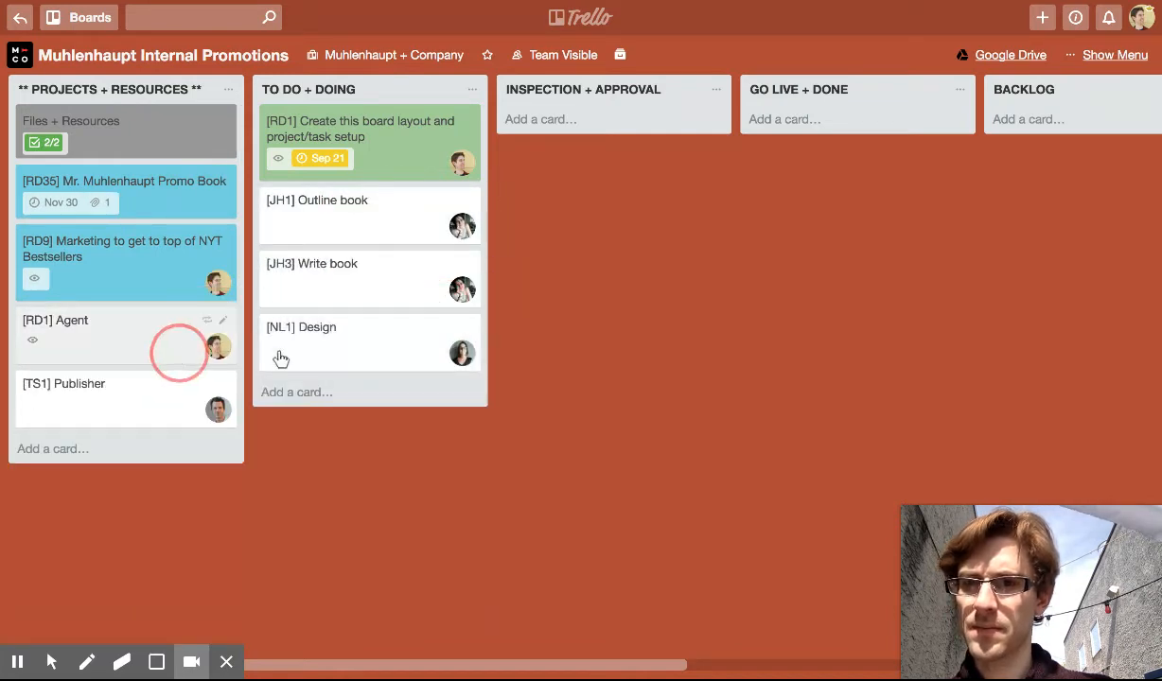
pyautogui.moveTo(172, 339); pyautogui.dragTo(389, 358)
pyautogui.moveTo(131, 337); pyautogui.dragTo(397, 393)
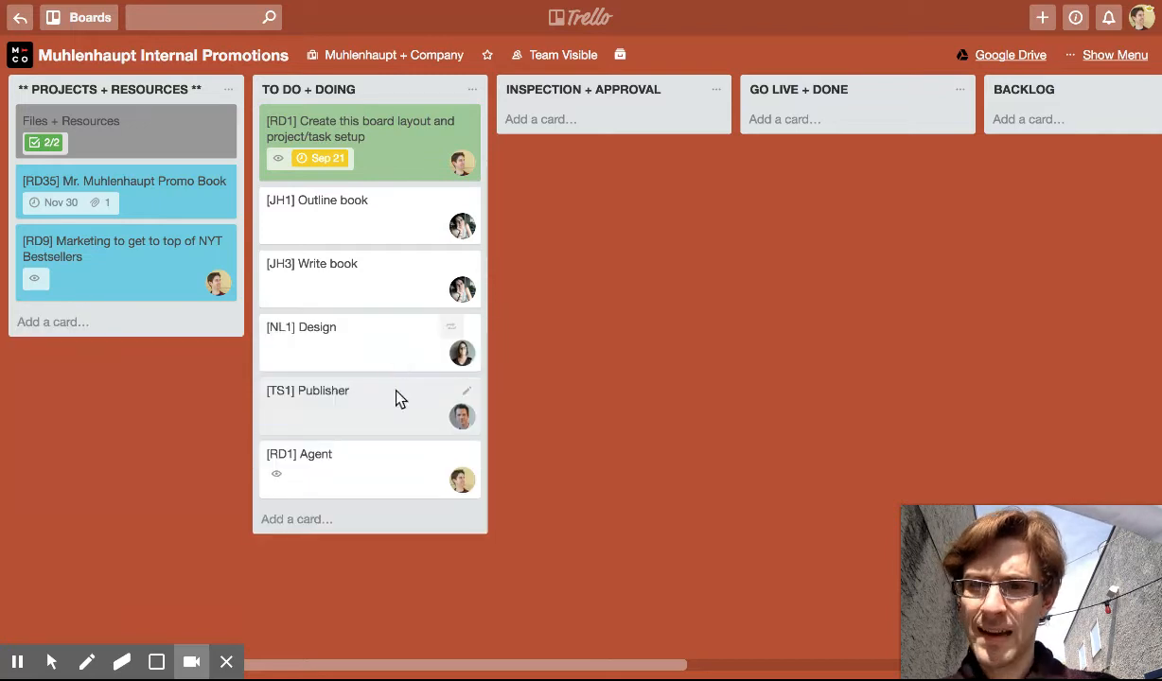
# - Apply the Revisit On Due Date label to the Write book card
pyautogui.press('l')
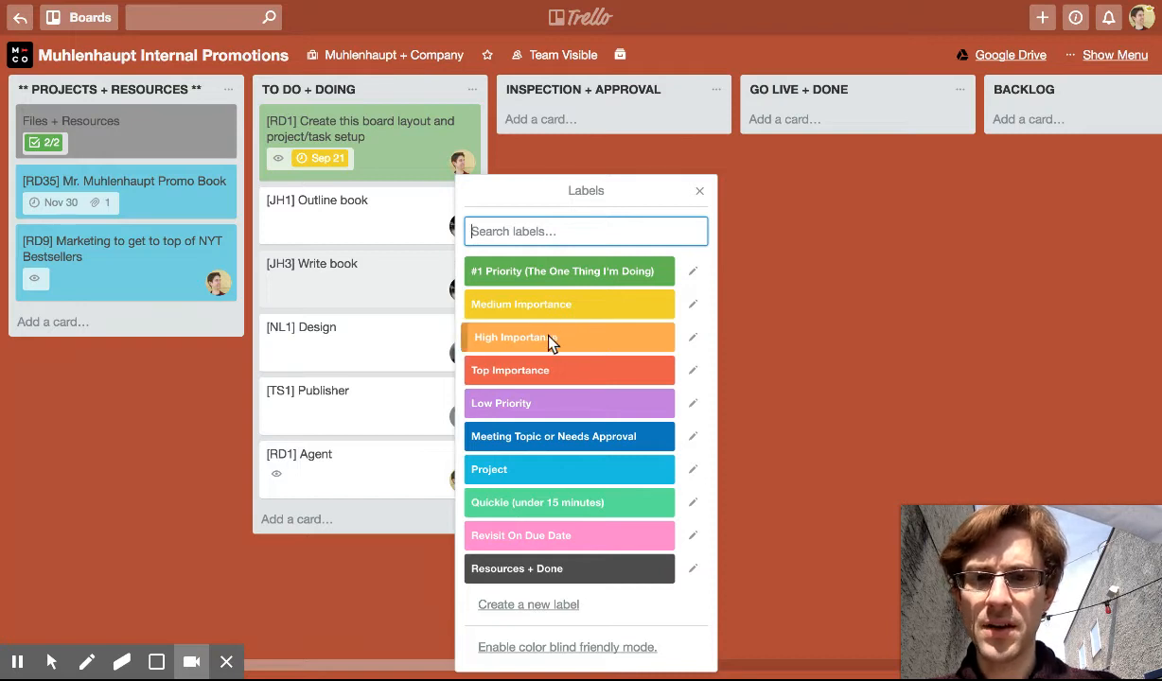
pyautogui.click(557, 538)
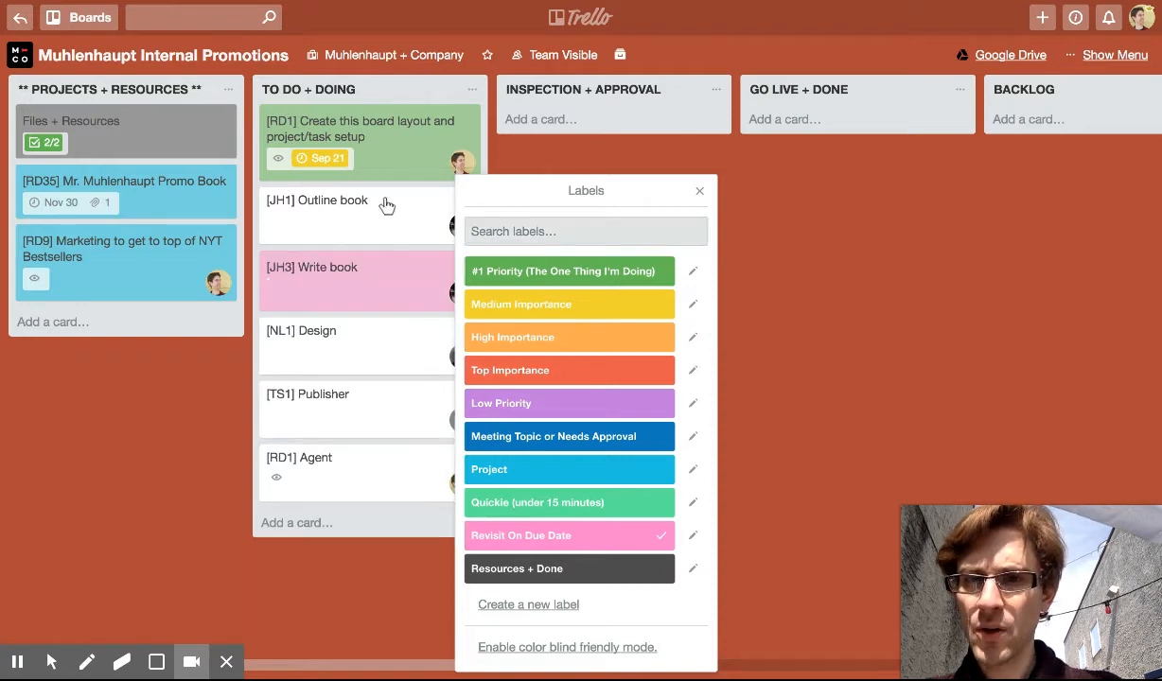
pyautogui.click(821, 218)
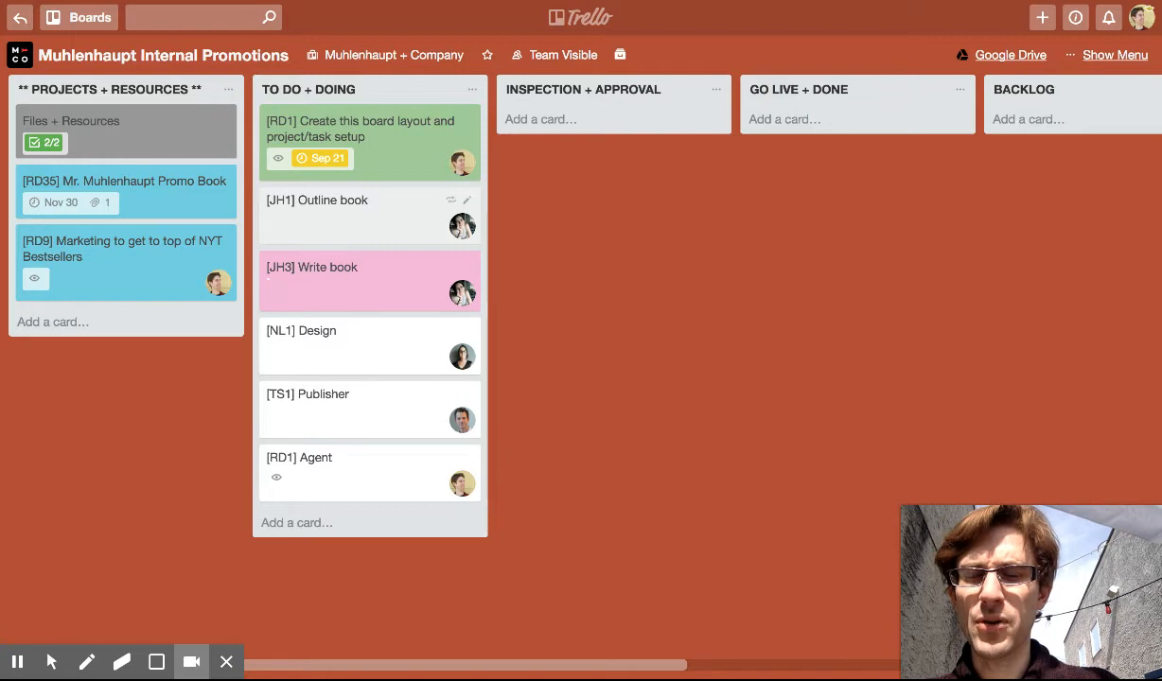
# - Copy the full title of the [JH3] Write book card and close the card
pyautogui.click(357, 270)
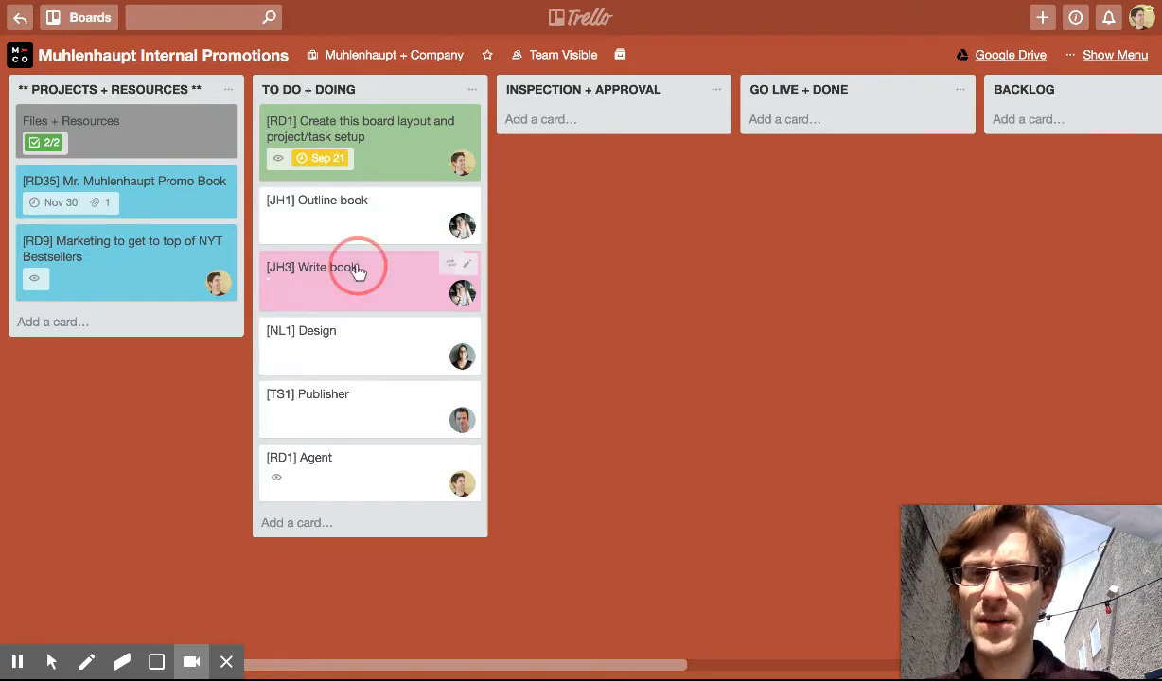
pyautogui.click(414, 63)
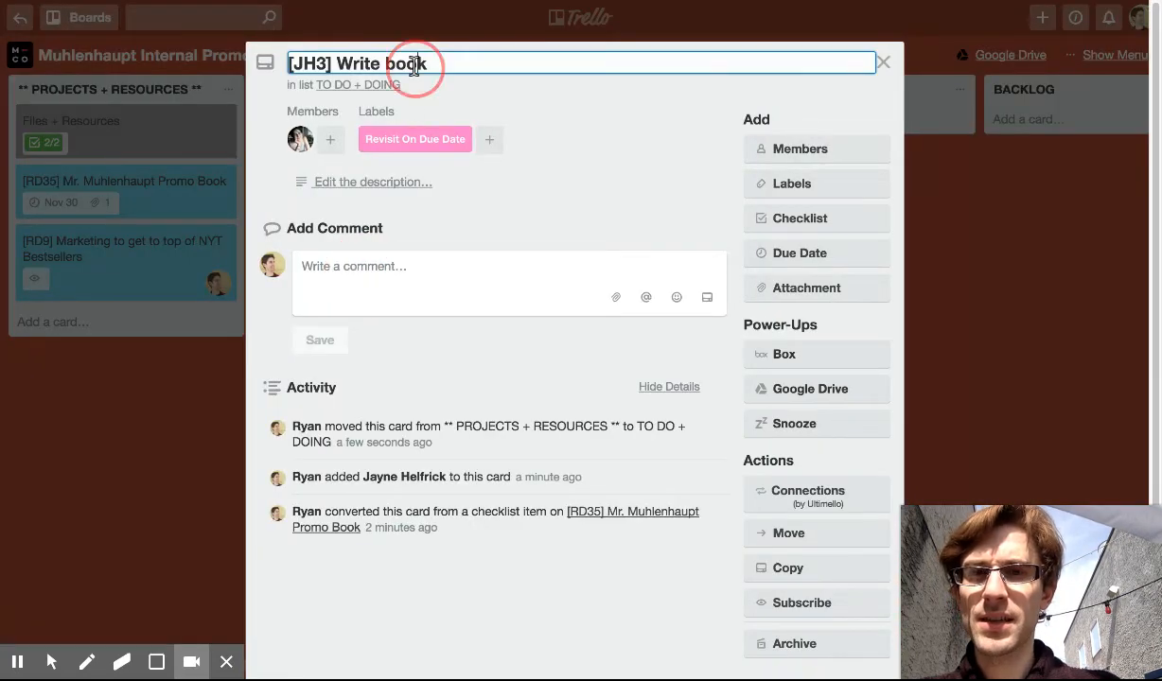
pyautogui.hotkey('ctrl', 'a')
pyautogui.press('super+c')
pyautogui.press('BackSpace')
pyautogui.click(884, 59)
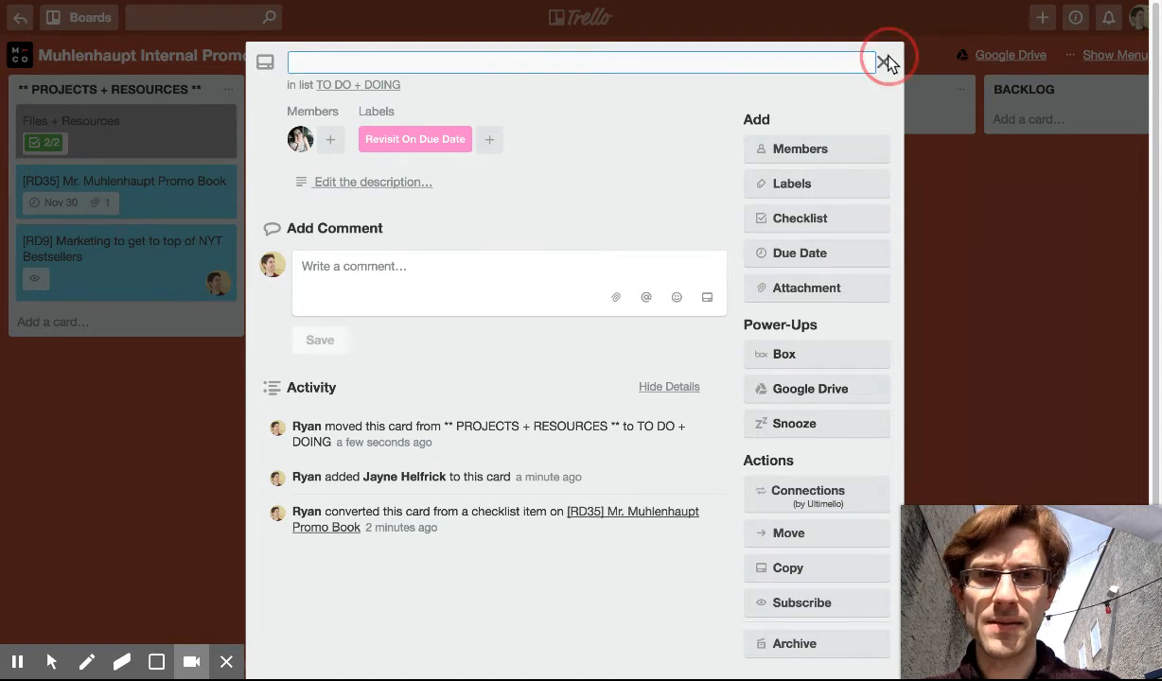
# - Add a checklist to the Outline book card with the item "convert: [JH3] Write book"
pyautogui.click(364, 214)
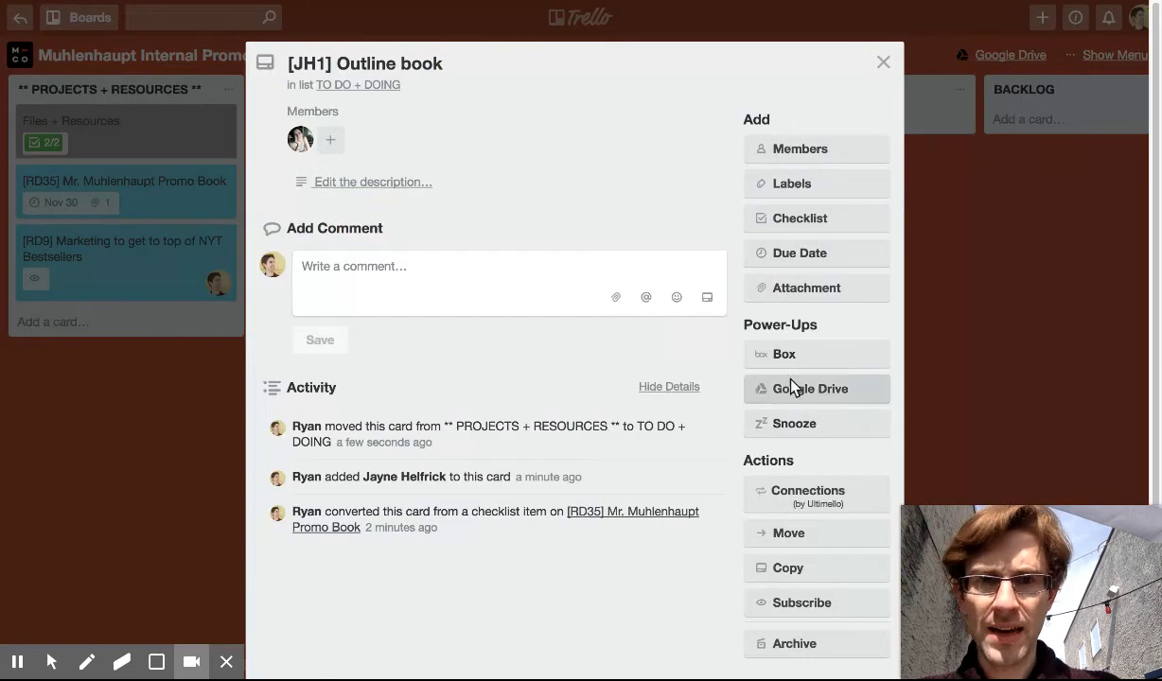
pyautogui.click(821, 218)
pyautogui.click(791, 399)
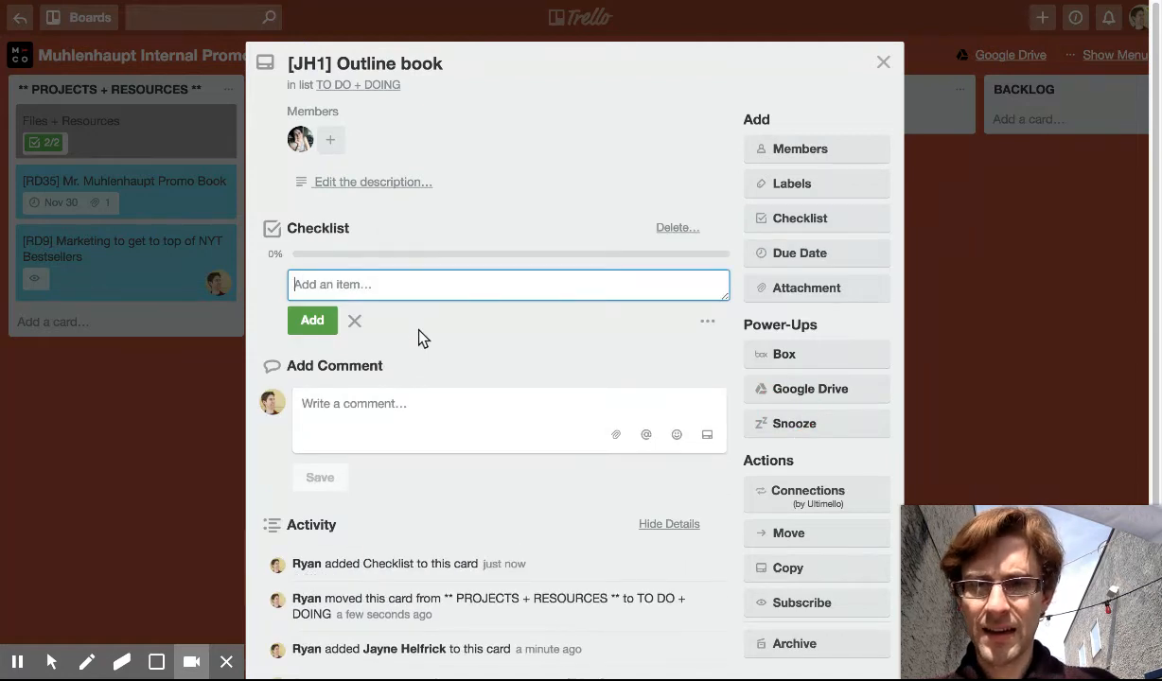
pyautogui.write('conver')
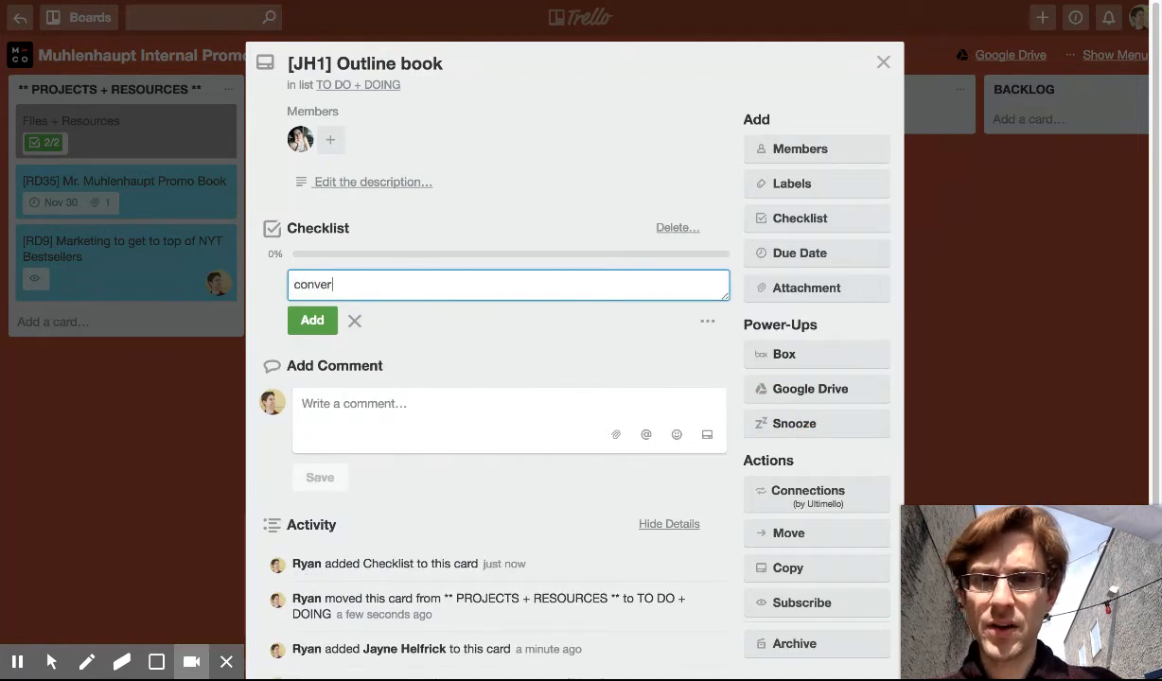
pyautogui.write('t:')
pyautogui.press('super+v')
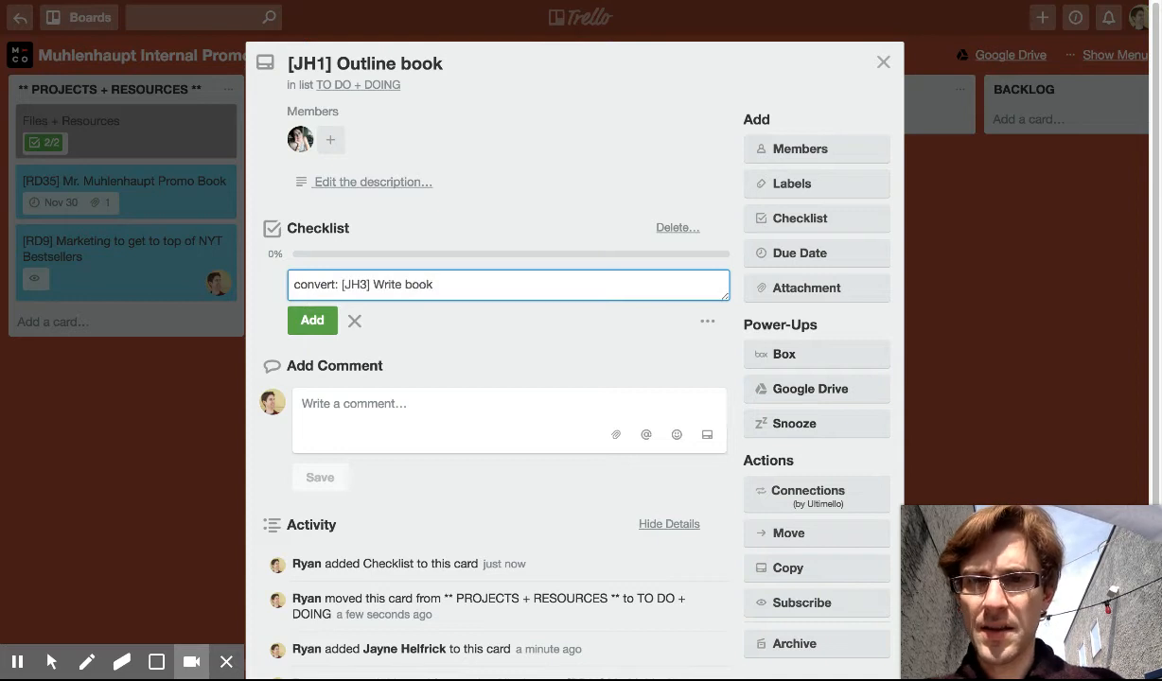
pyautogui.click(314, 321)
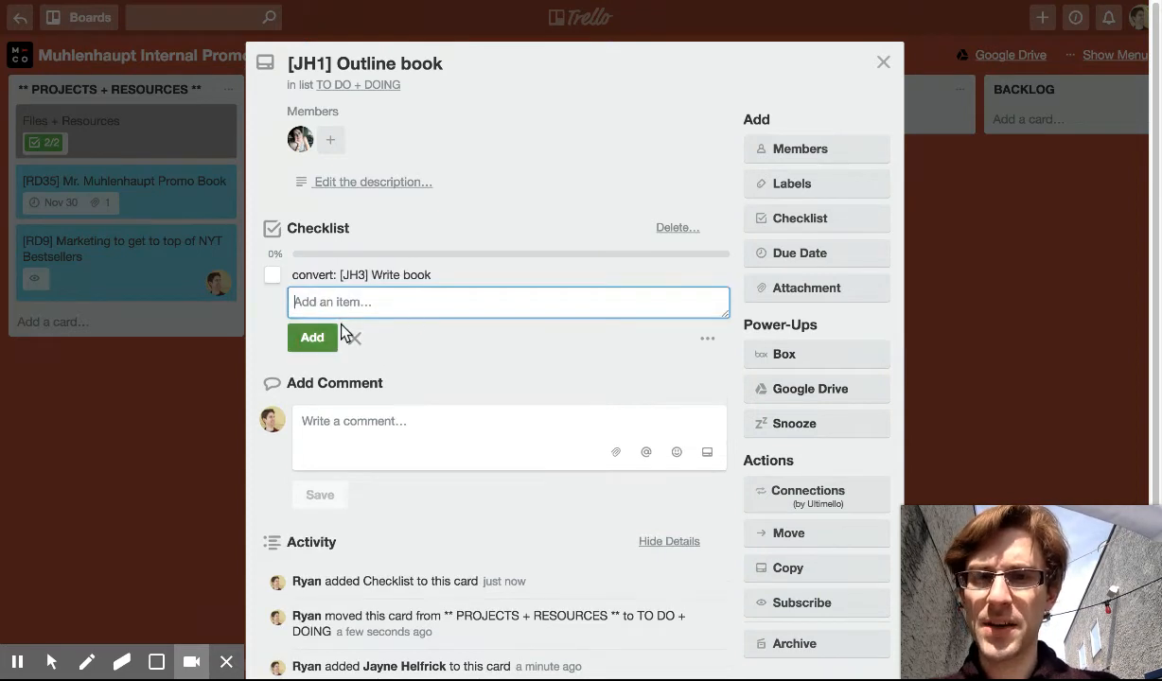
# - Append "(due October 20)" to the Outline book card's Write book checklist item and save it
pyautogui.click(441, 275)
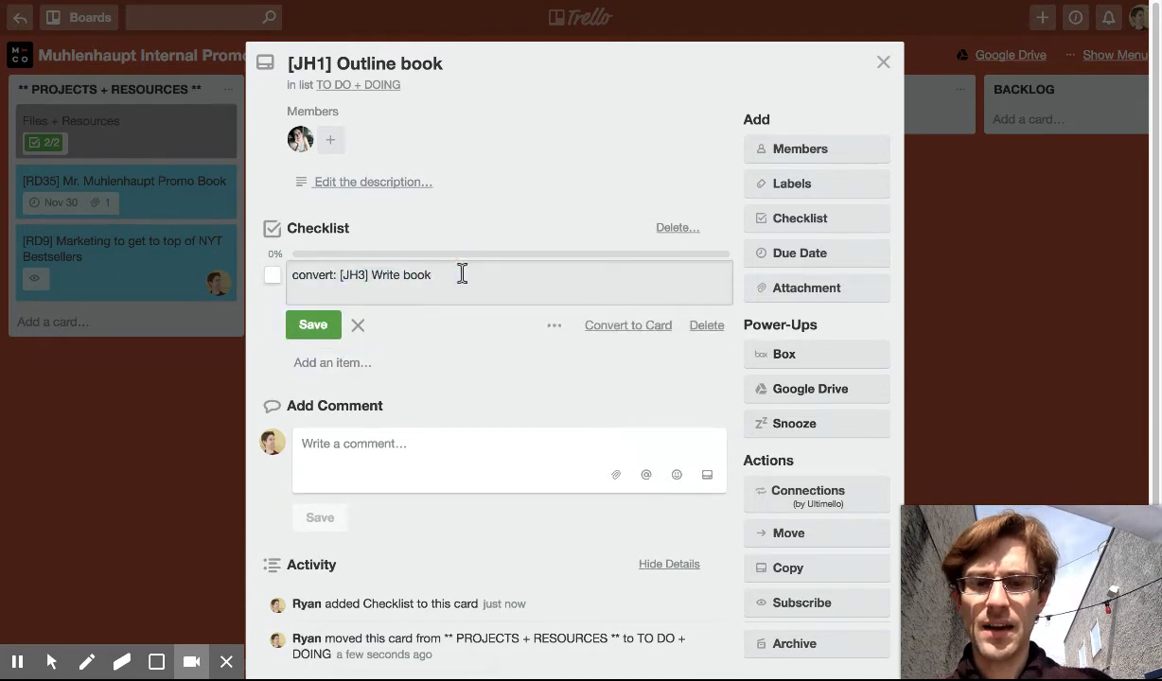
pyautogui.write('(due October 20')
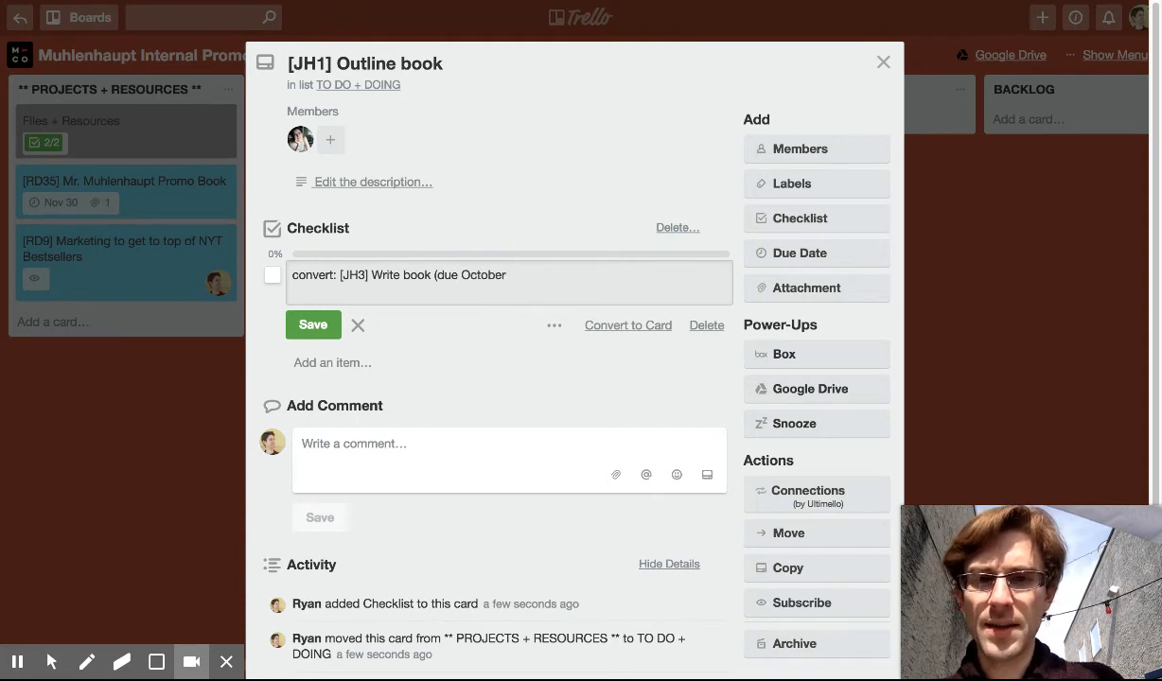
pyautogui.click(304, 322)
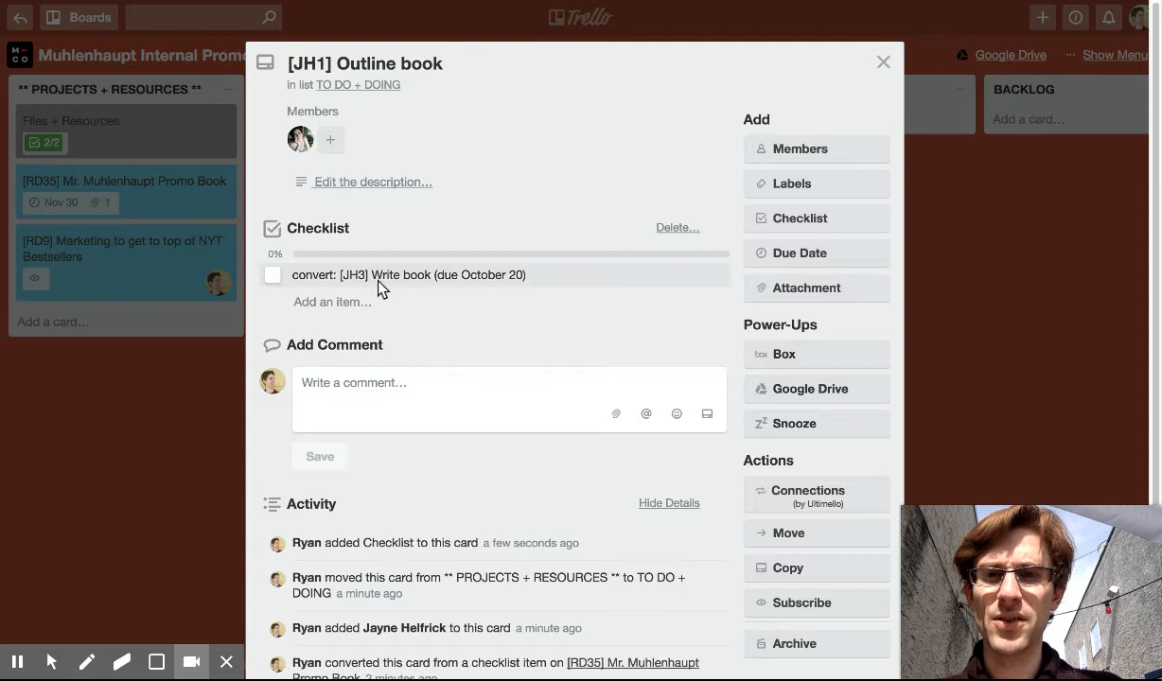
pyautogui.click(425, 274)
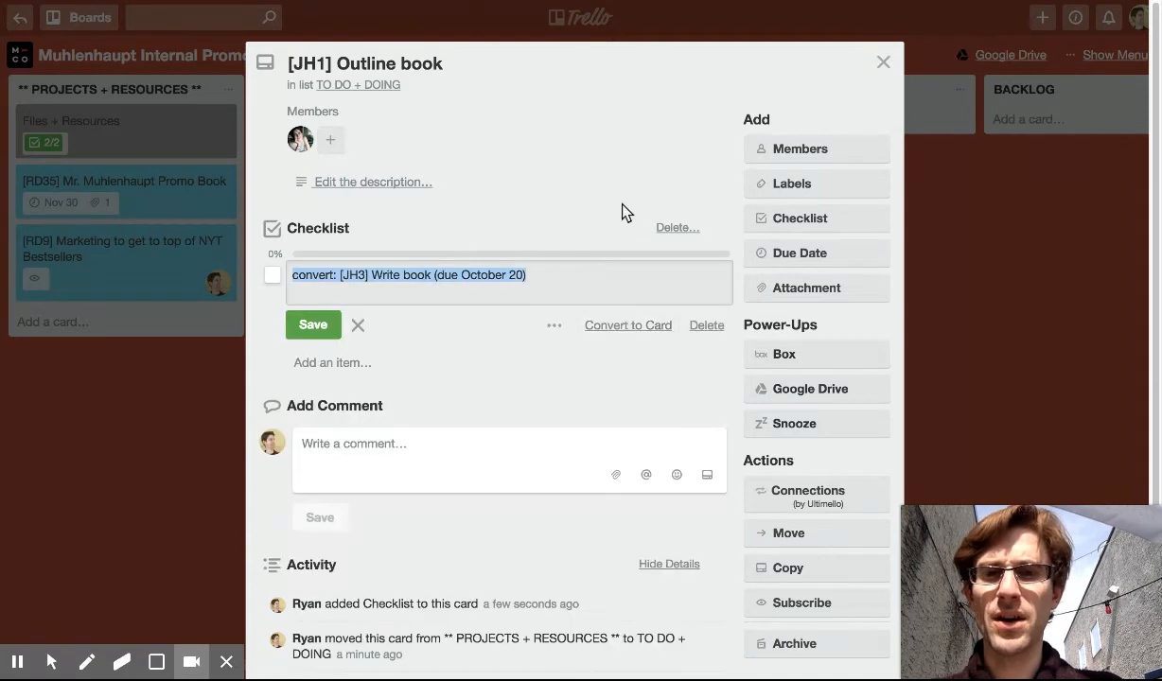
pyautogui.click(316, 325)
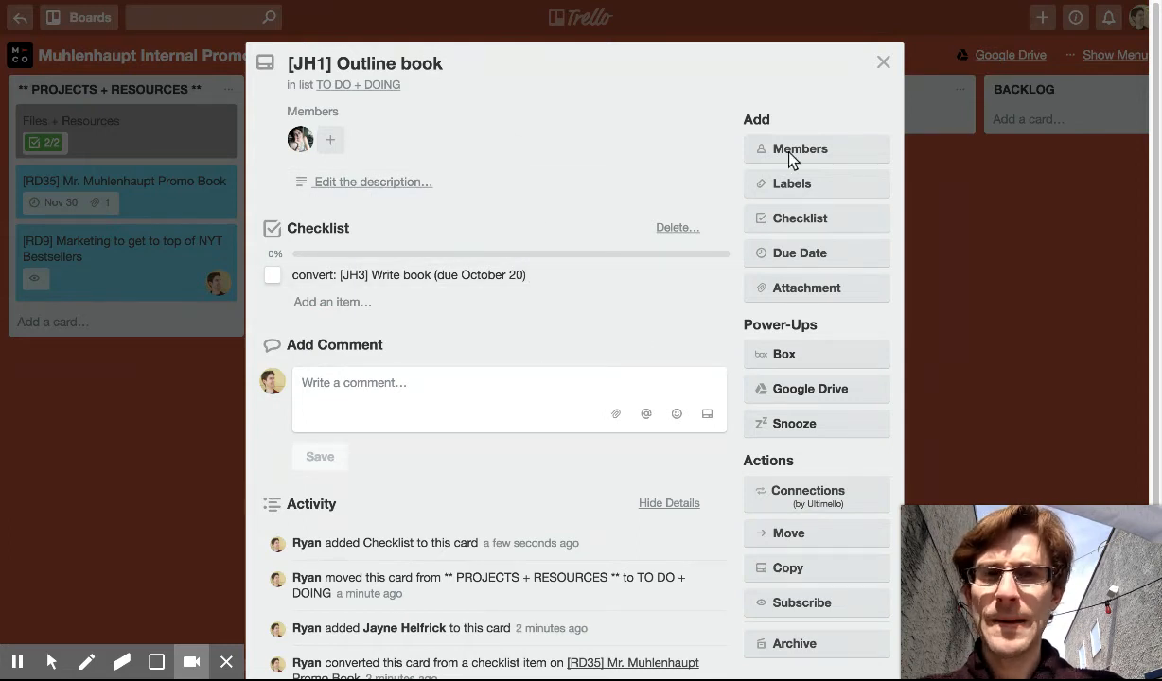
# - Close the [JH1] Outline book card and apply the Top Importance label to it from the board
pyautogui.click(837, 185)
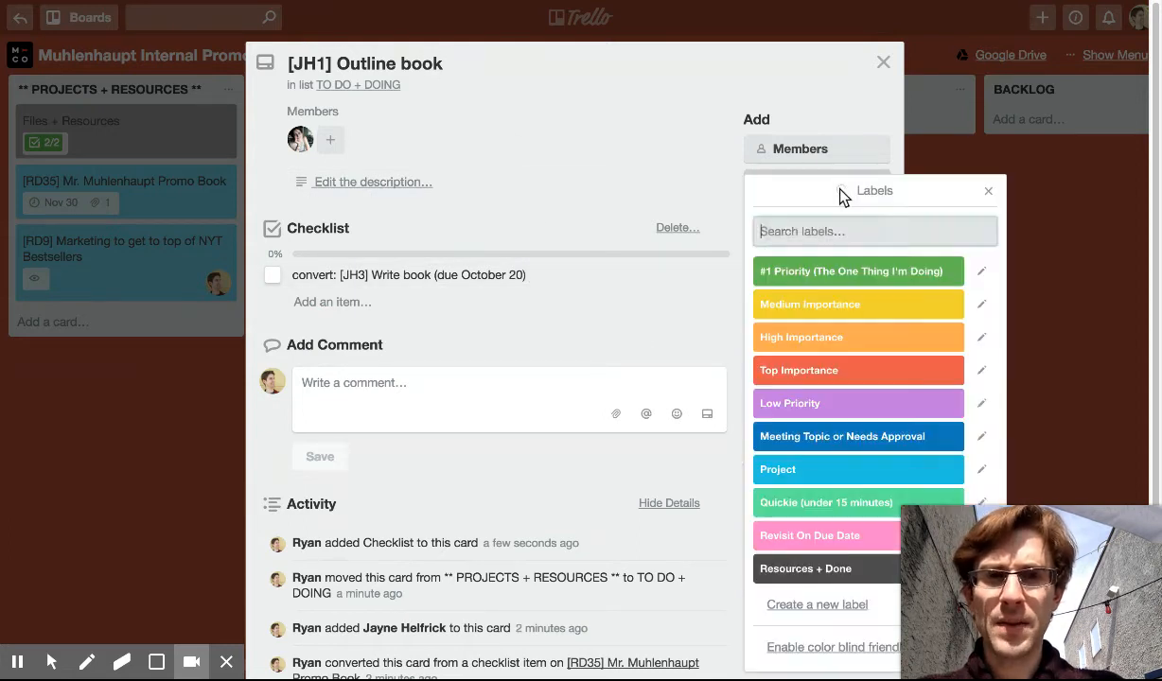
pyautogui.click(883, 62)
pyautogui.press('c')
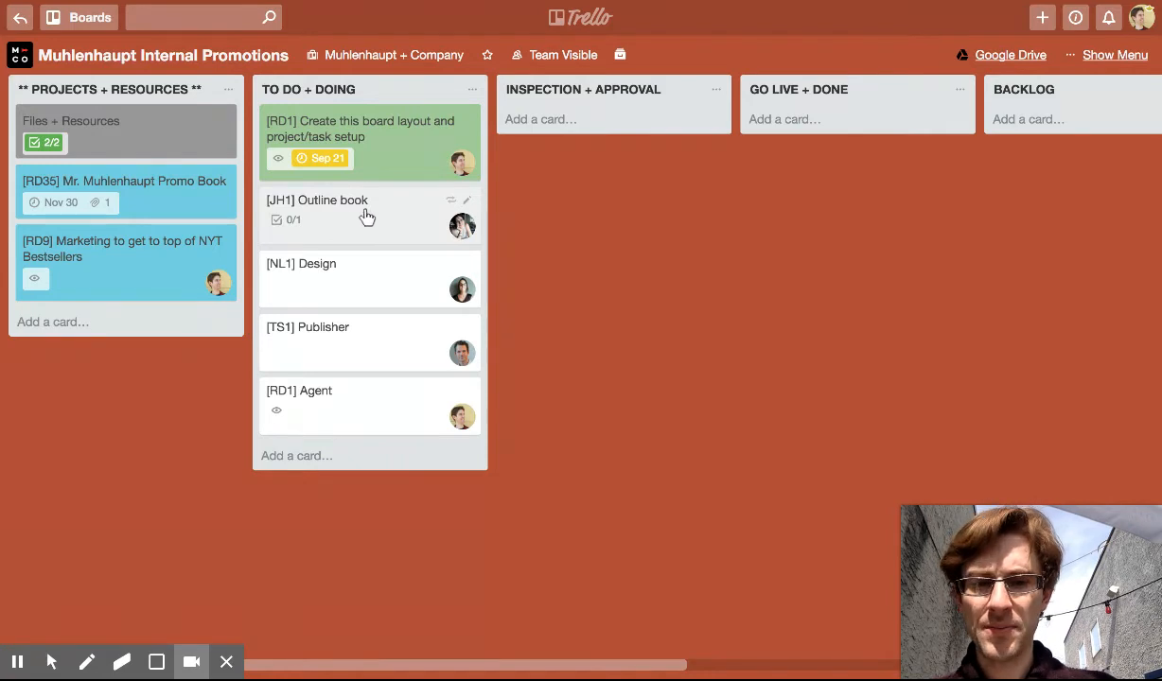
pyautogui.press('l')
pyautogui.click(530, 371)
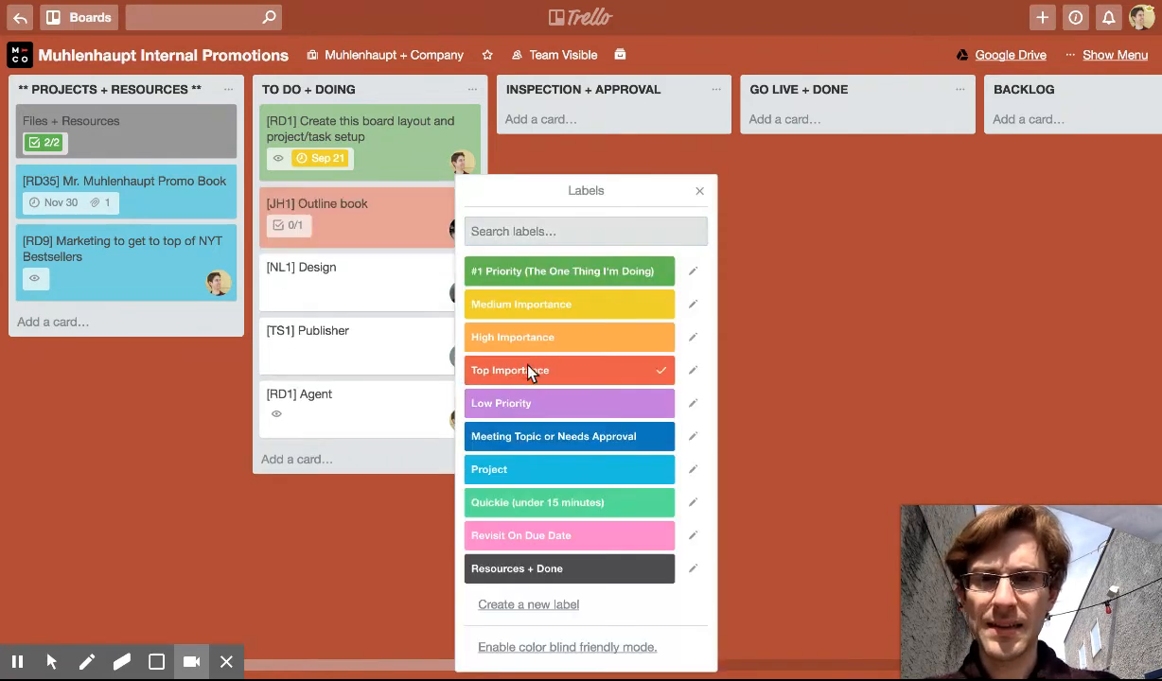
pyautogui.click(812, 260)
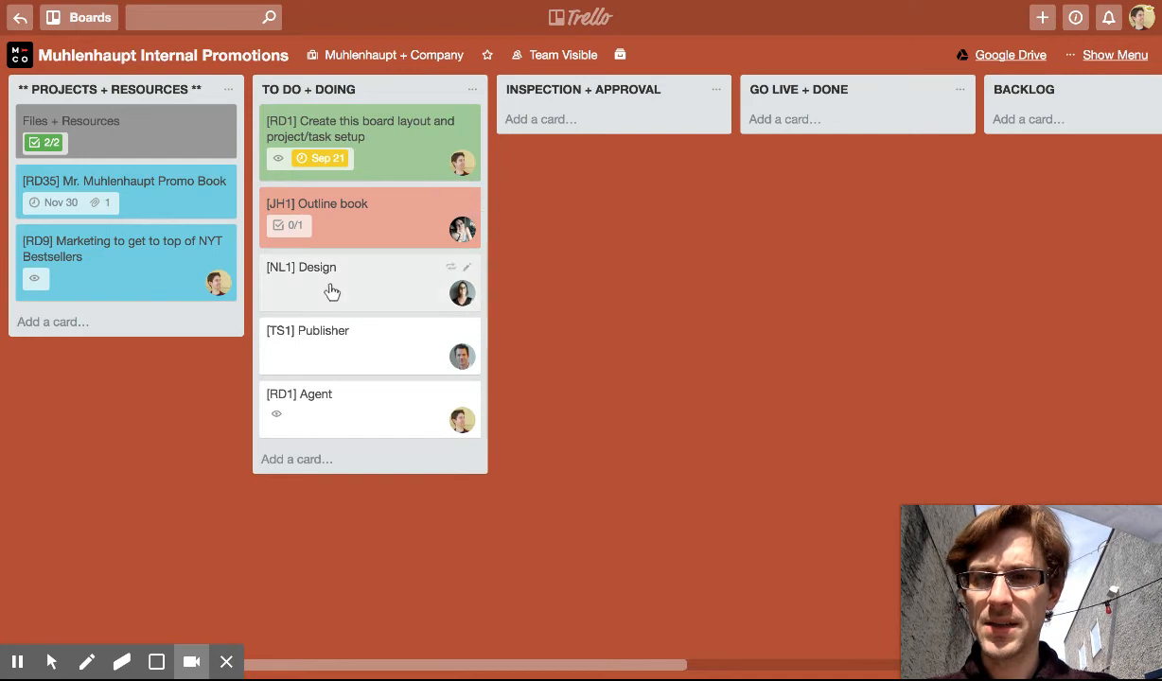
# - Apply the Top Importance label to the [NL1] Design card
pyautogui.press('l')
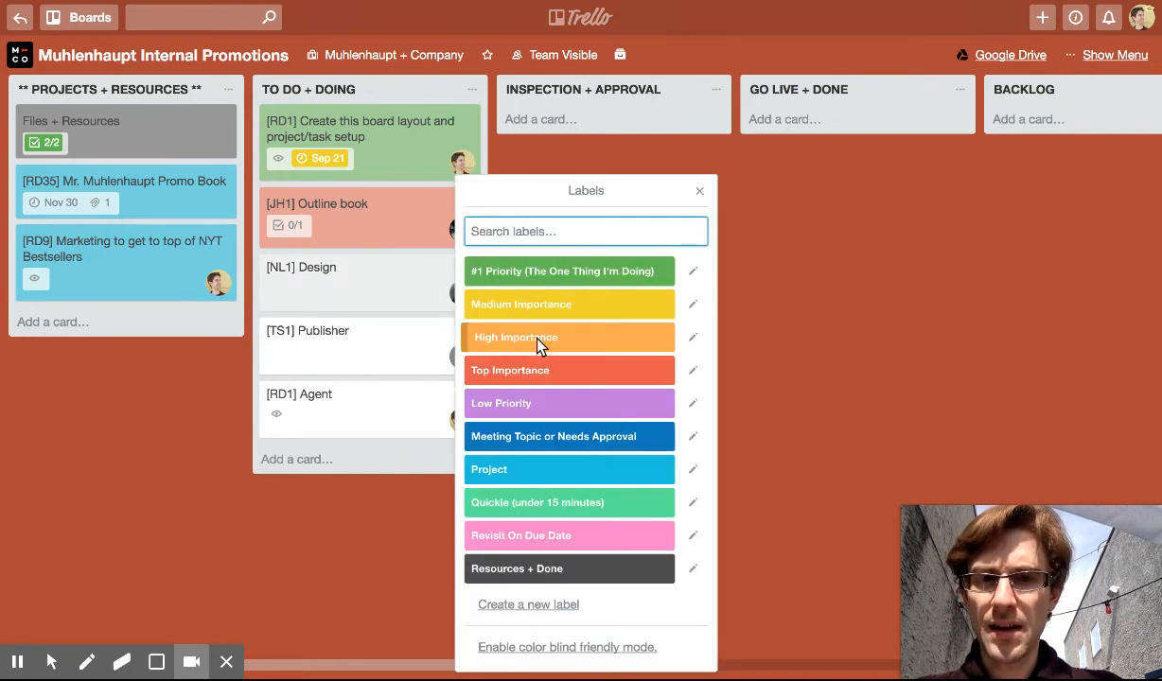
pyautogui.click(553, 374)
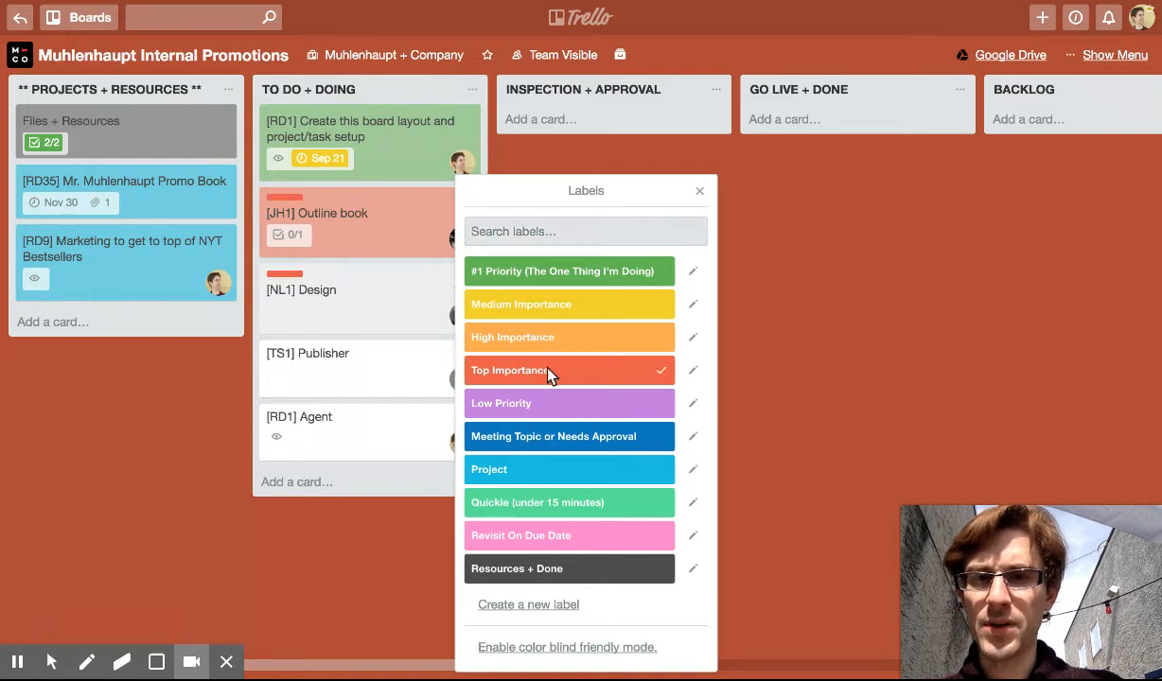
pyautogui.click(810, 237)
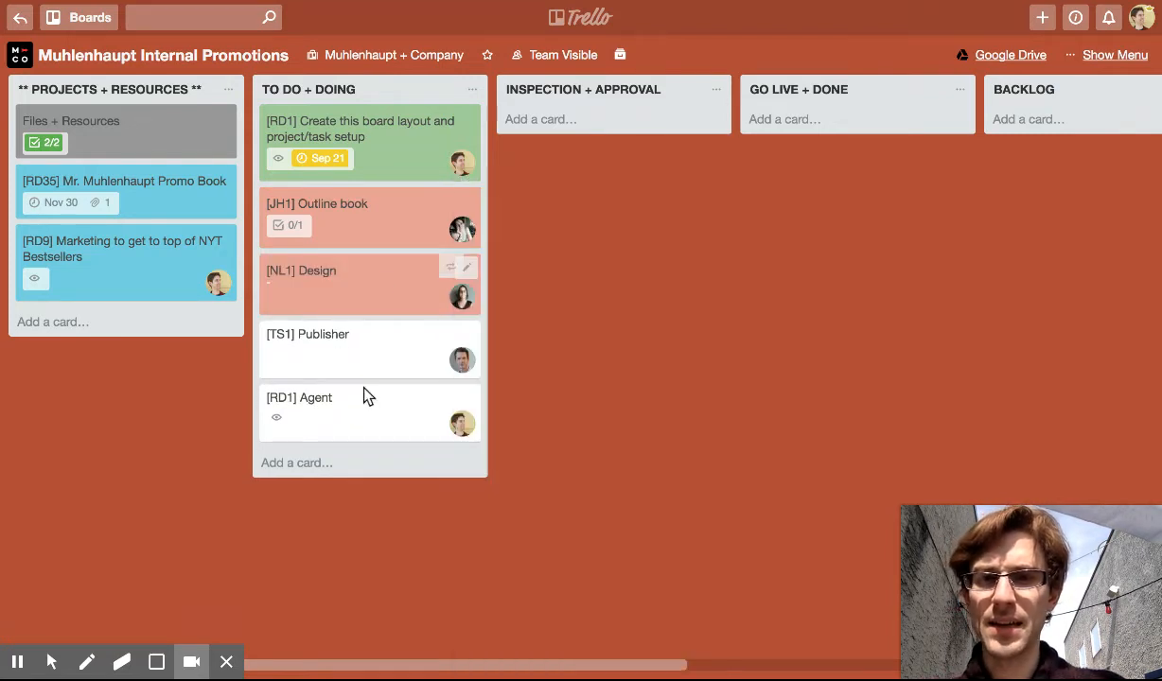
# - Apply the Medium Importance label to the [TS1] Publisher card
pyautogui.press('l')
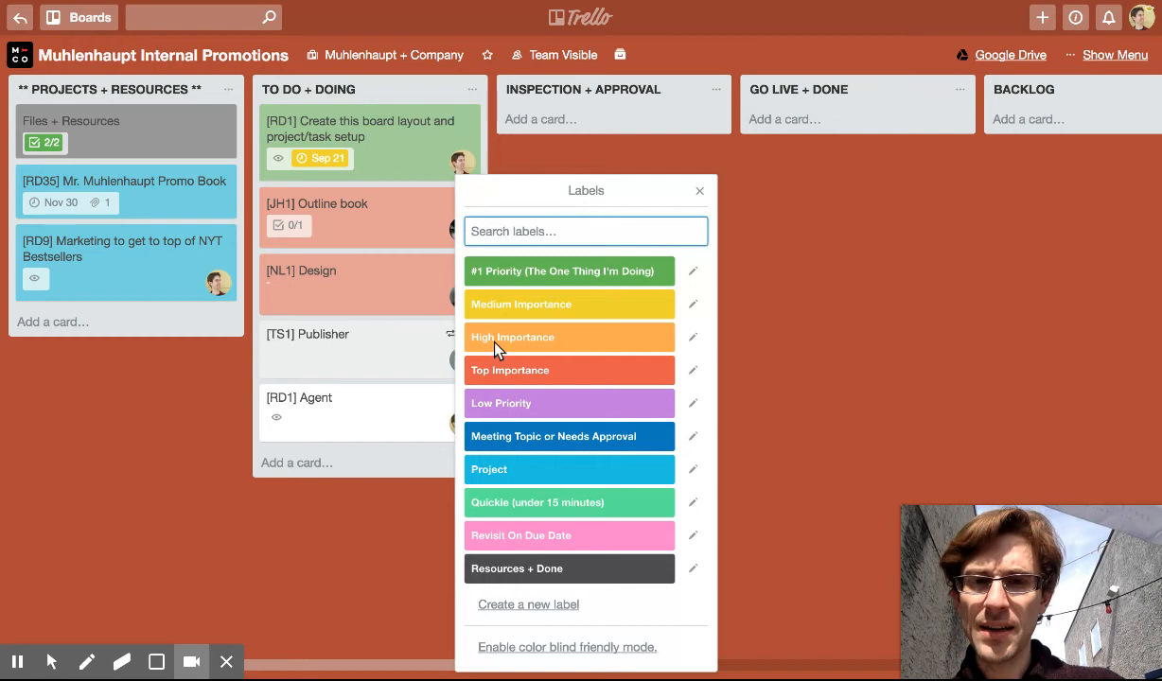
pyautogui.click(527, 305)
pyautogui.click(298, 608)
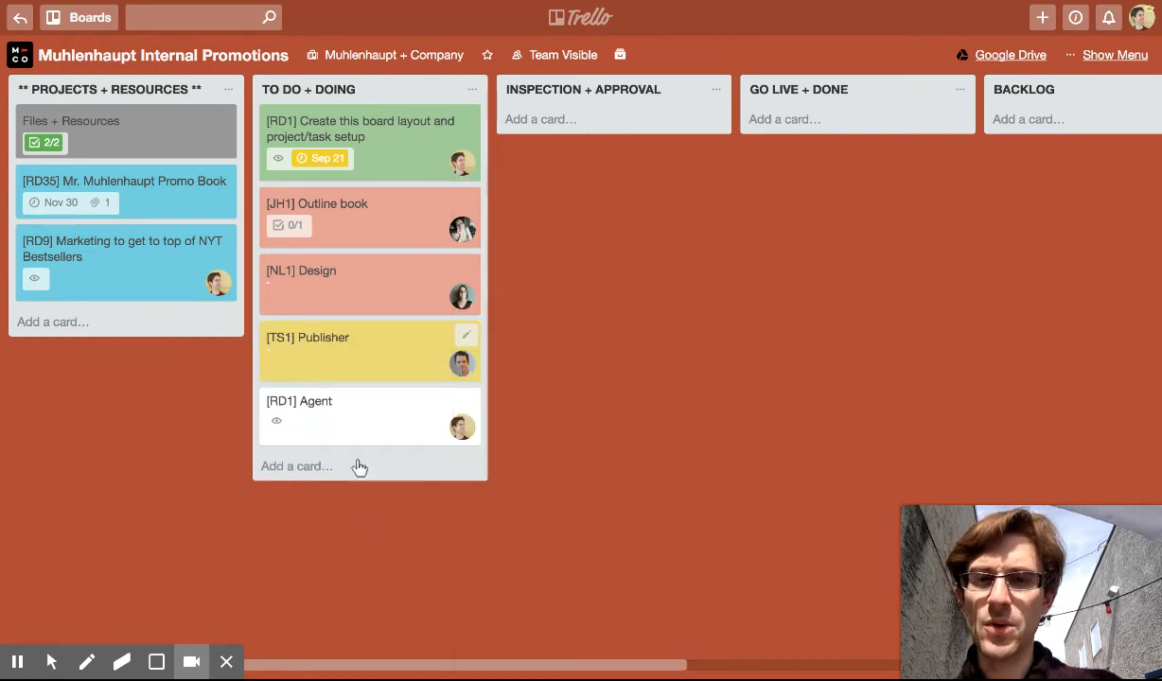
# - Label the [RD1] Agent card with Low Priority only
pyautogui.press('l')
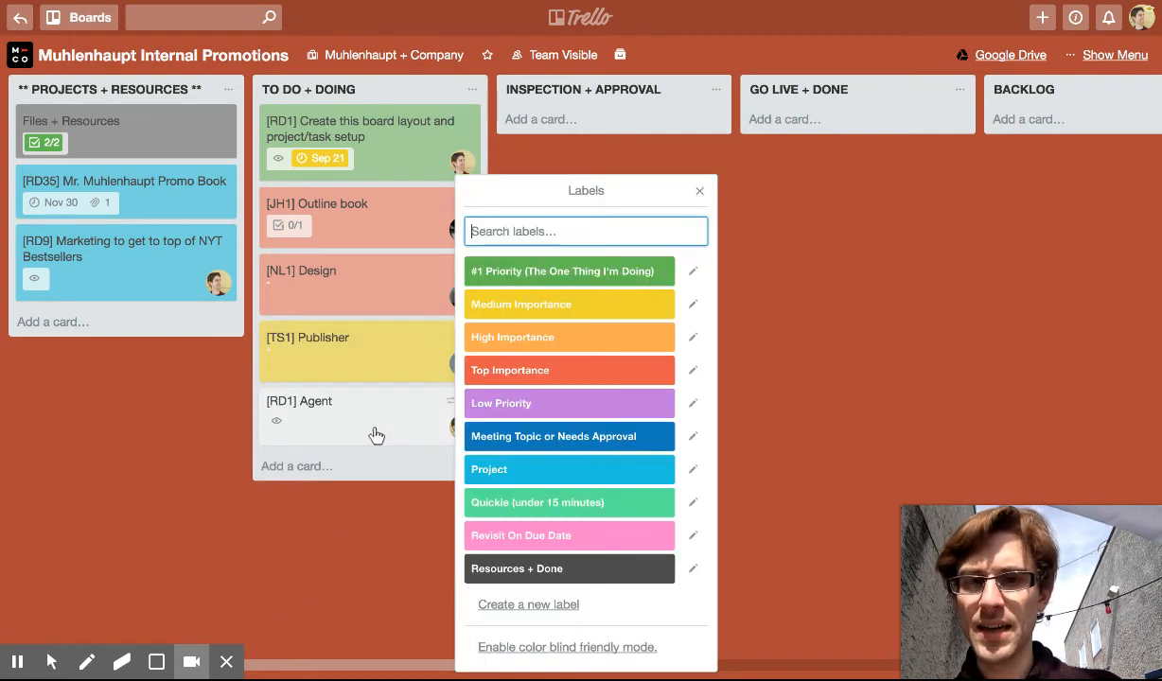
pyautogui.click(549, 304)
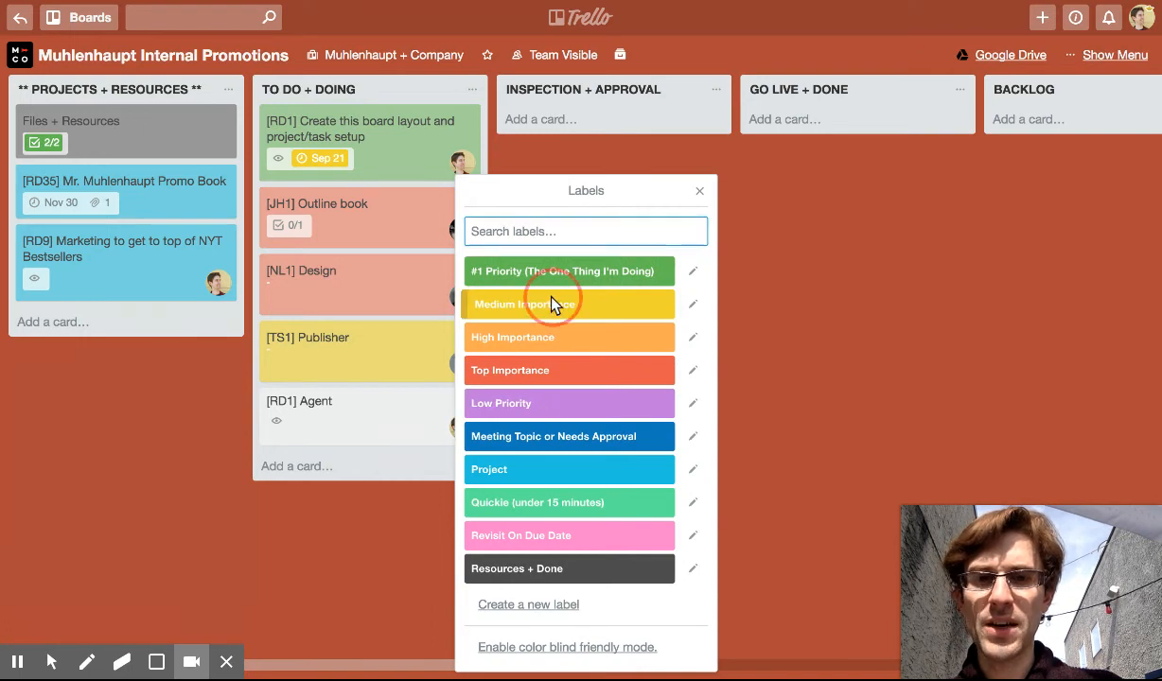
pyautogui.click(572, 403)
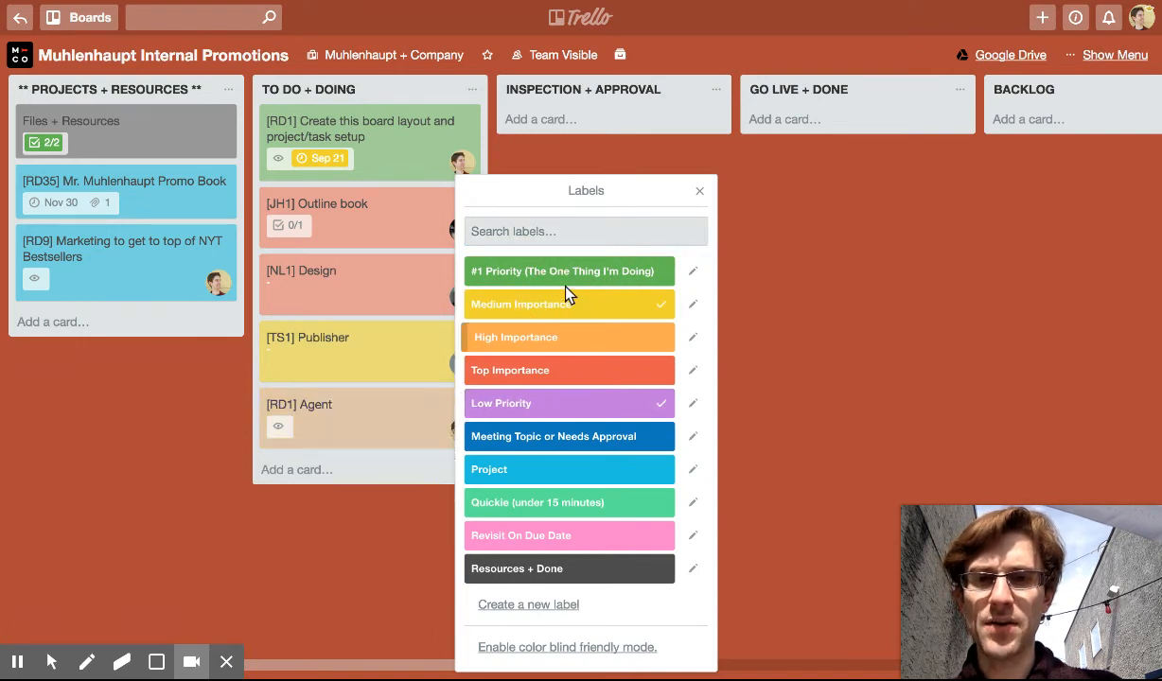
pyautogui.click(568, 276)
pyautogui.click(566, 301)
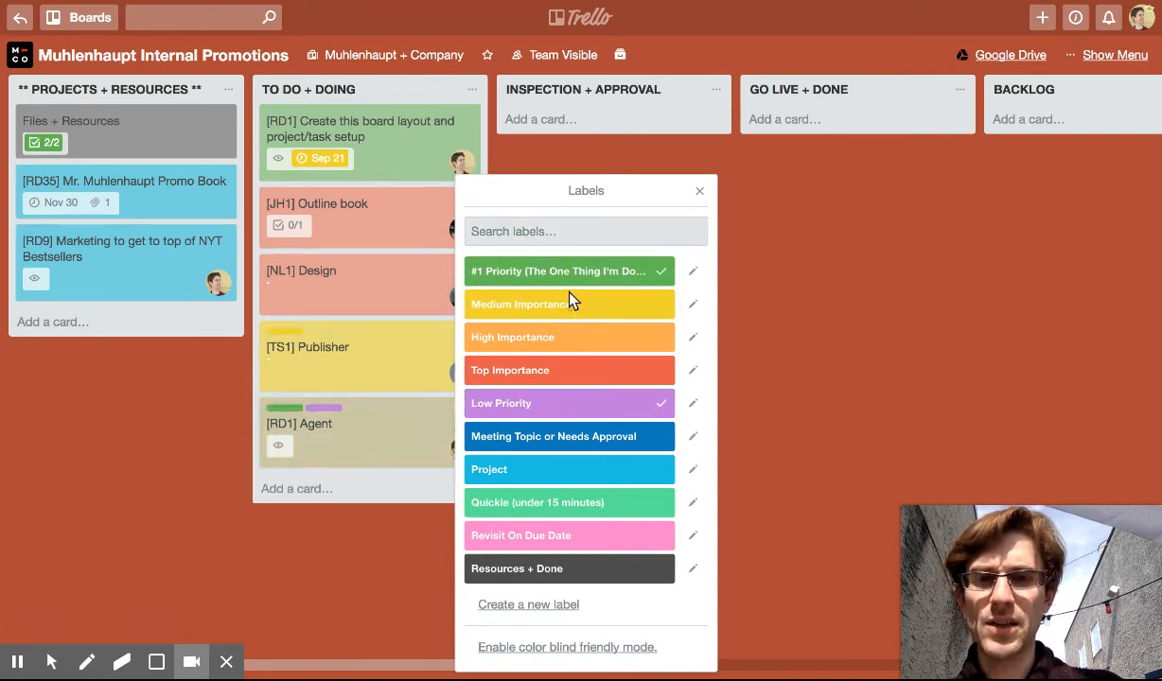
pyautogui.click(570, 272)
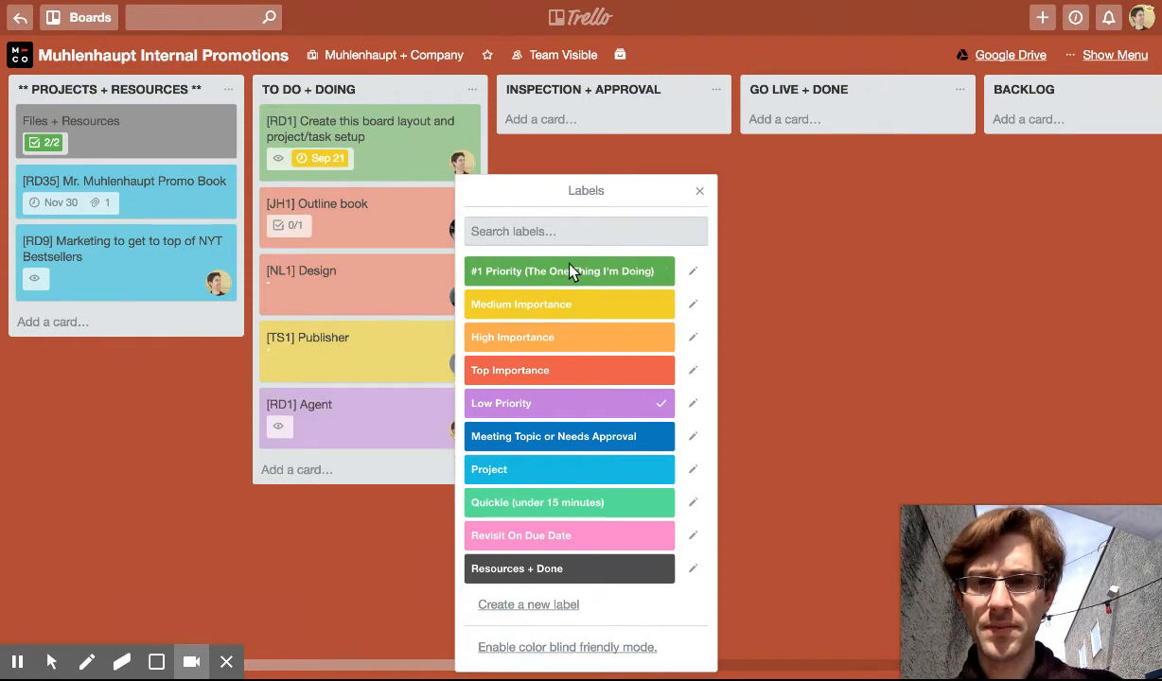
pyautogui.click(836, 338)
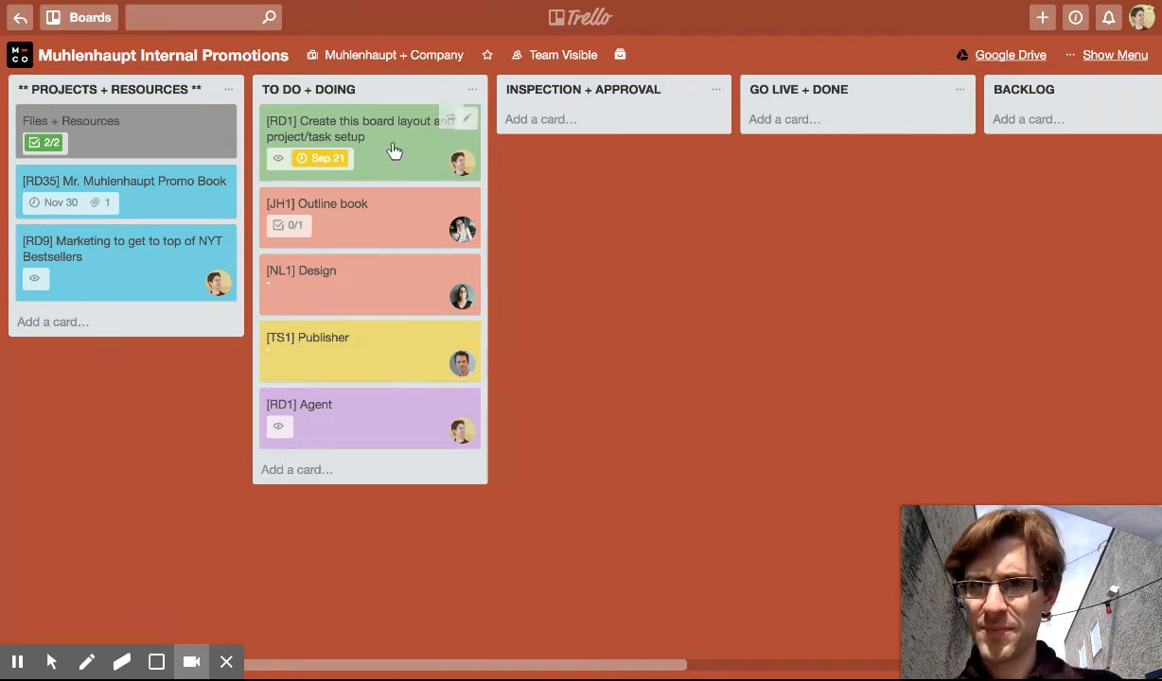
# - Move the [RD1] Create this board layout card to INSPECTION + APPROVAL and add the Publisher card's member as reviewer
pyautogui.moveTo(394, 151); pyautogui.dragTo(653, 132)
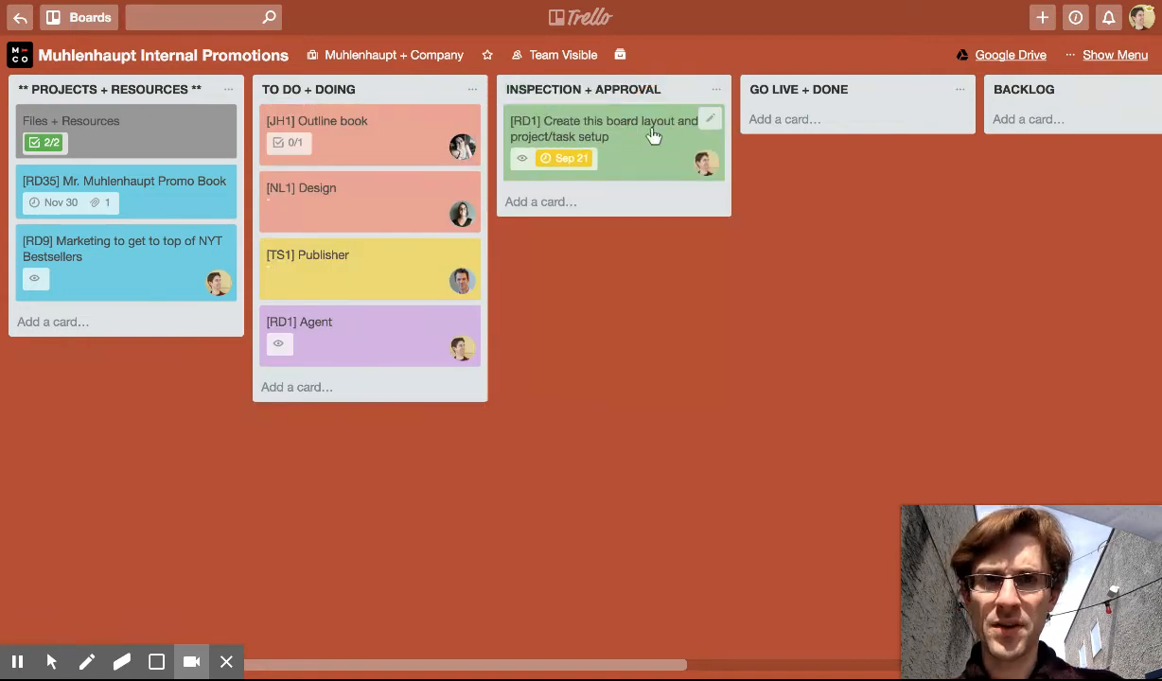
pyautogui.press('m')
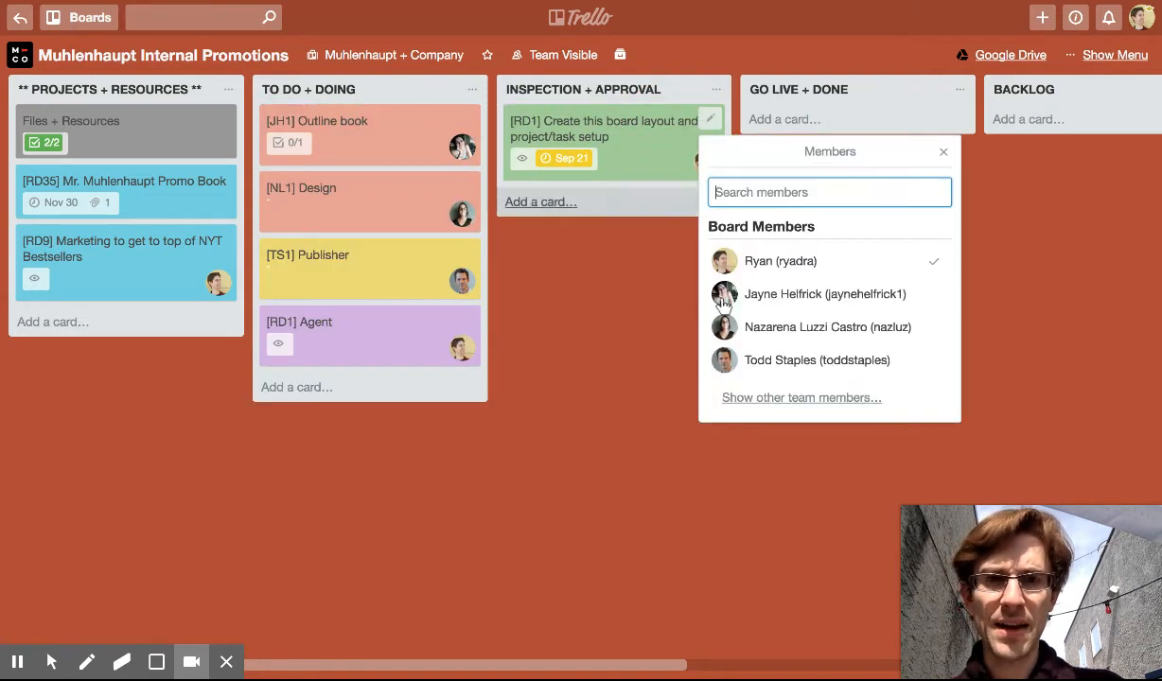
pyautogui.click(778, 365)
pyautogui.click(652, 303)
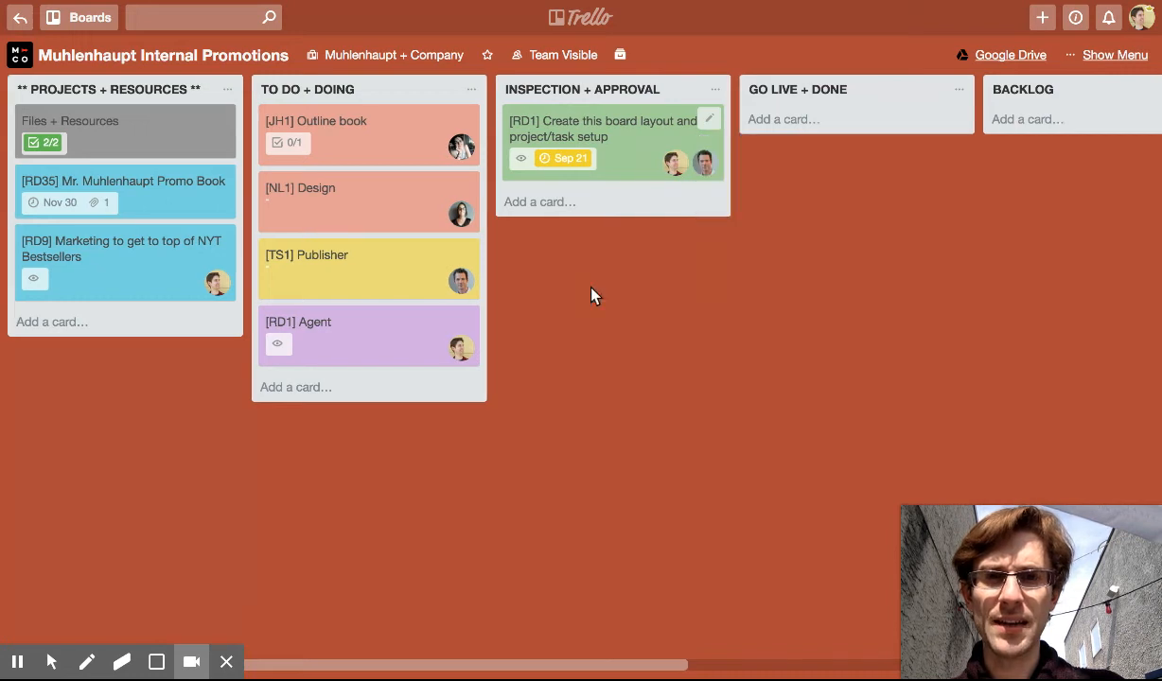
# - Search the members by first name and add a second reviewer to the board layout card
pyautogui.write('m')
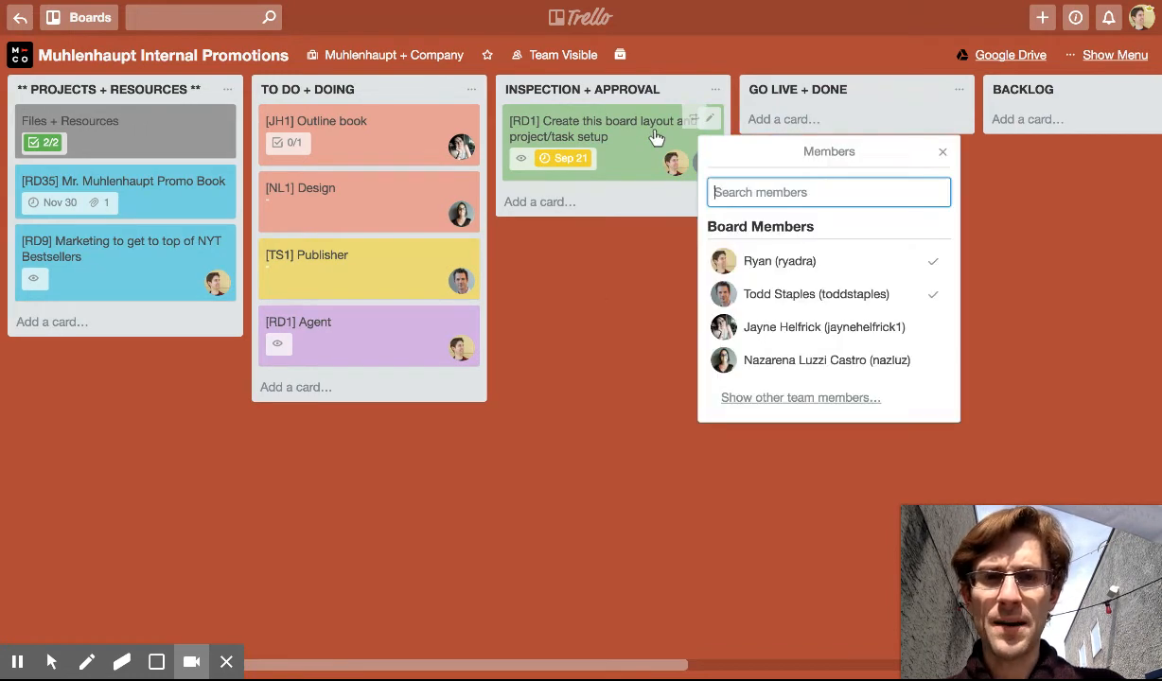
pyautogui.write('adam')
pyautogui.press('Return')
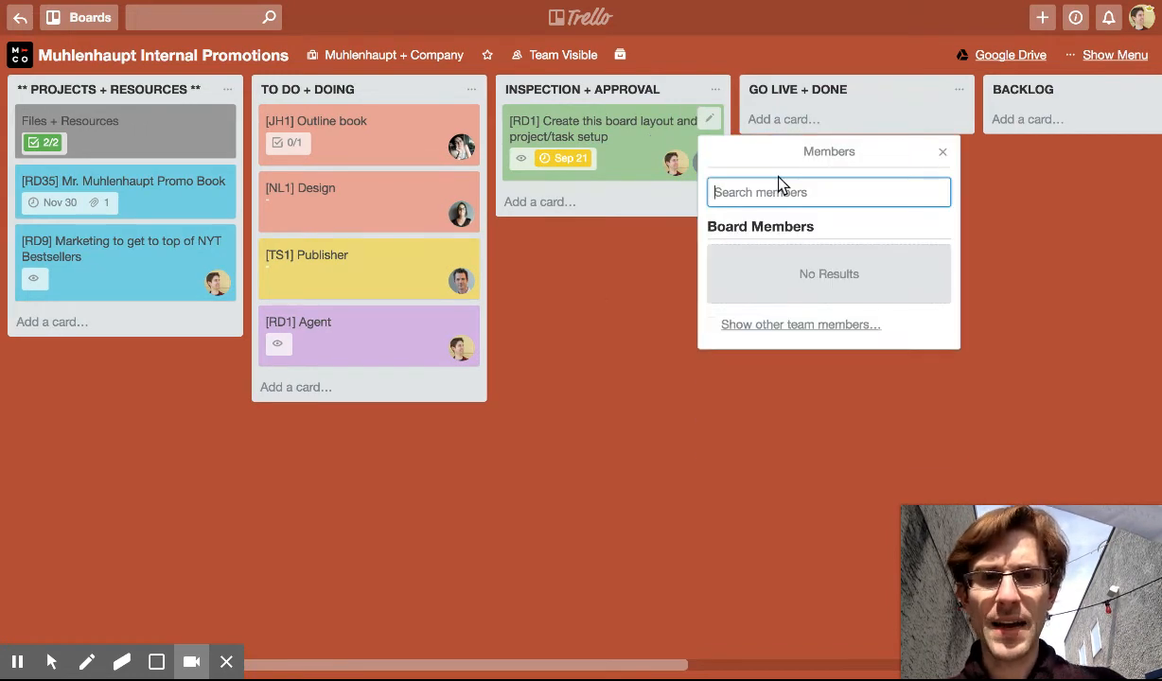
pyautogui.click(630, 303)
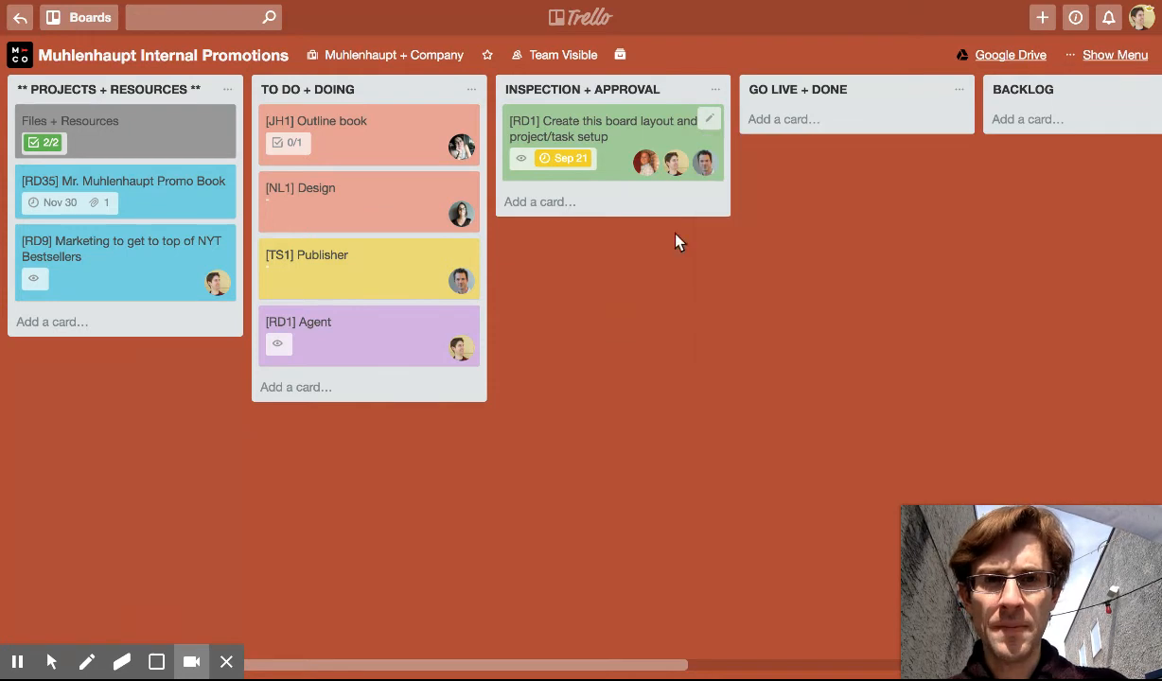
# - Open the board layout card and start a comment that mentions both added reviewers
pyautogui.click(611, 148)
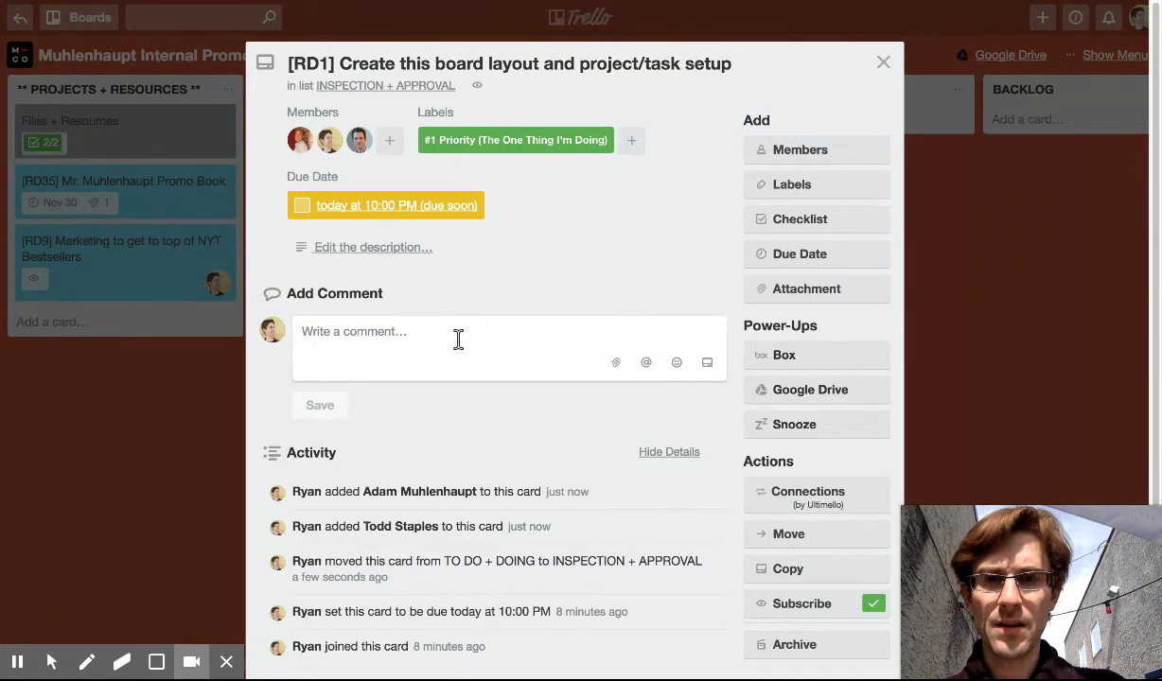
pyautogui.click(458, 339)
pyautogui.write('@adam')
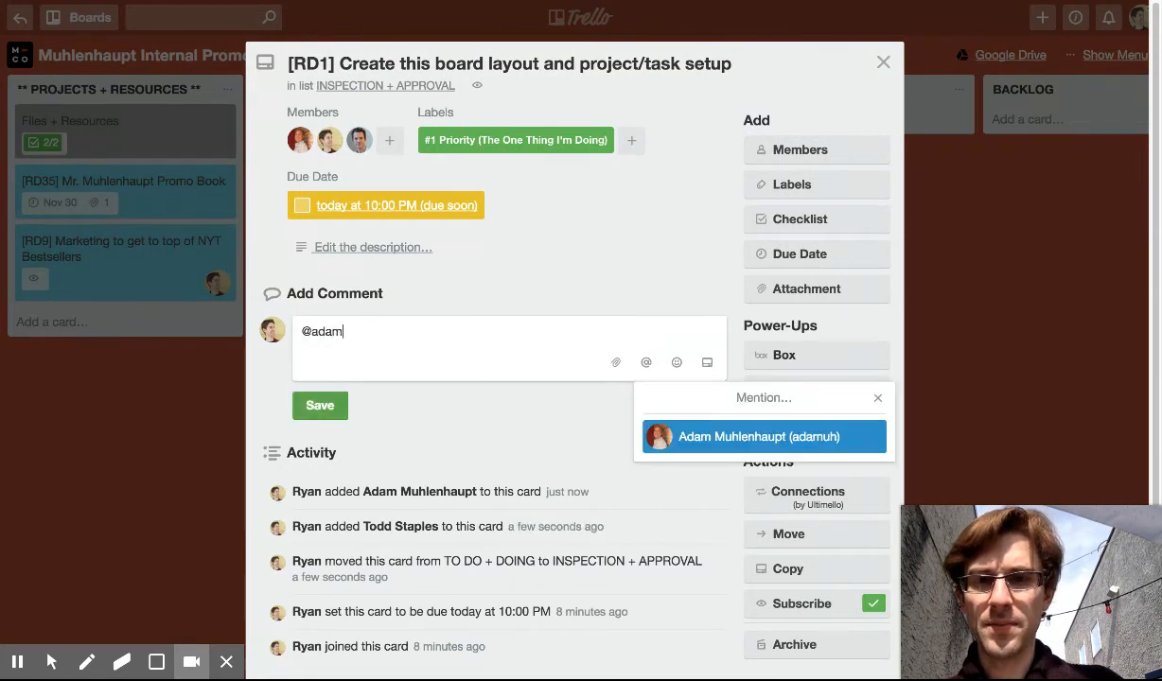
pyautogui.press('Return')
pyautogui.write('@a')
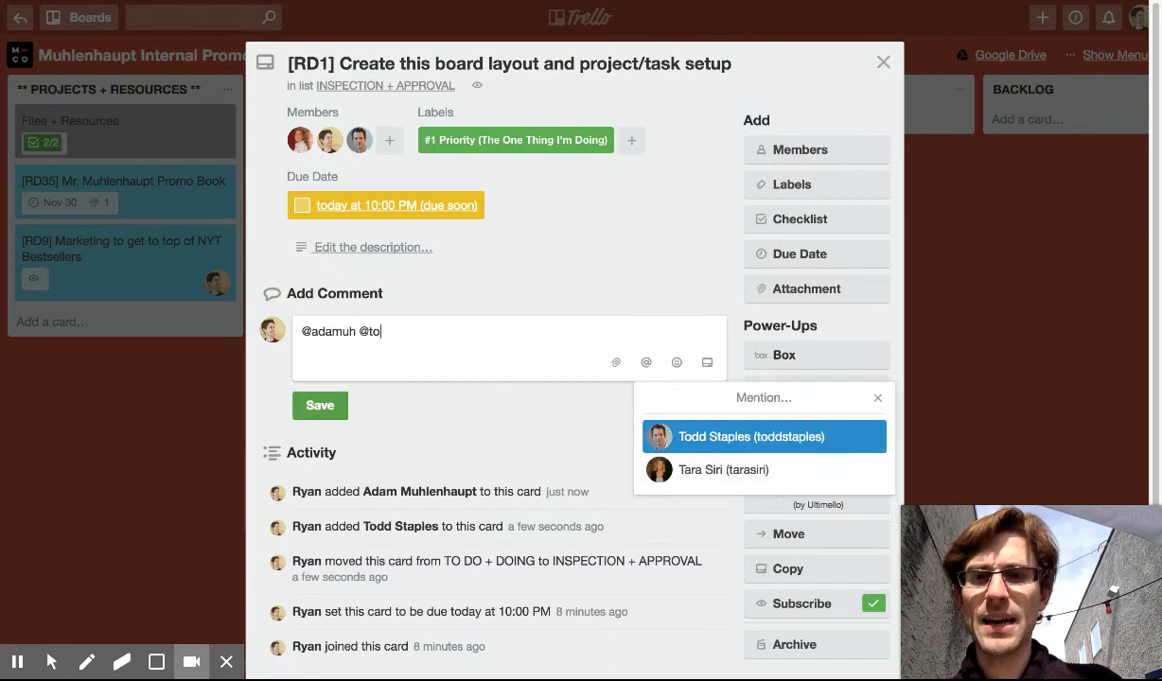
pyautogui.press('BackSpace')
pyautogui.write('todd')
pyautogui.press('Return')
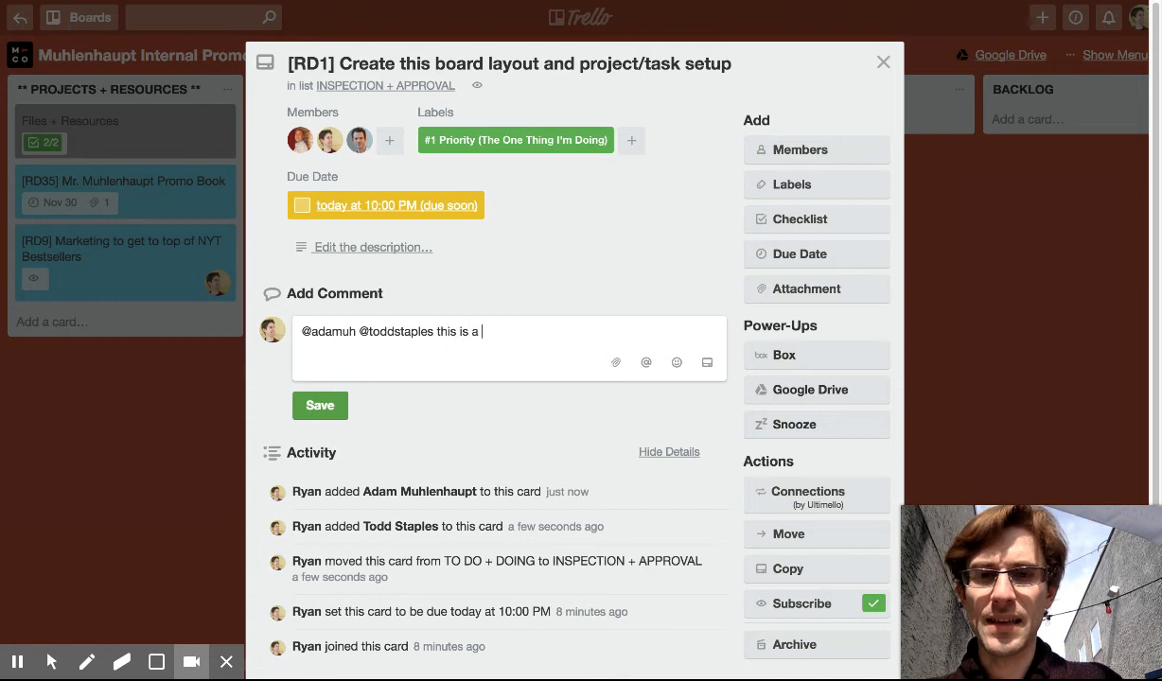
# - Continue the comment after the mentions with "(this is a test) please review and let me know if this is missing anything"
pyautogui.write(')')
pyautogui.click(437, 331)
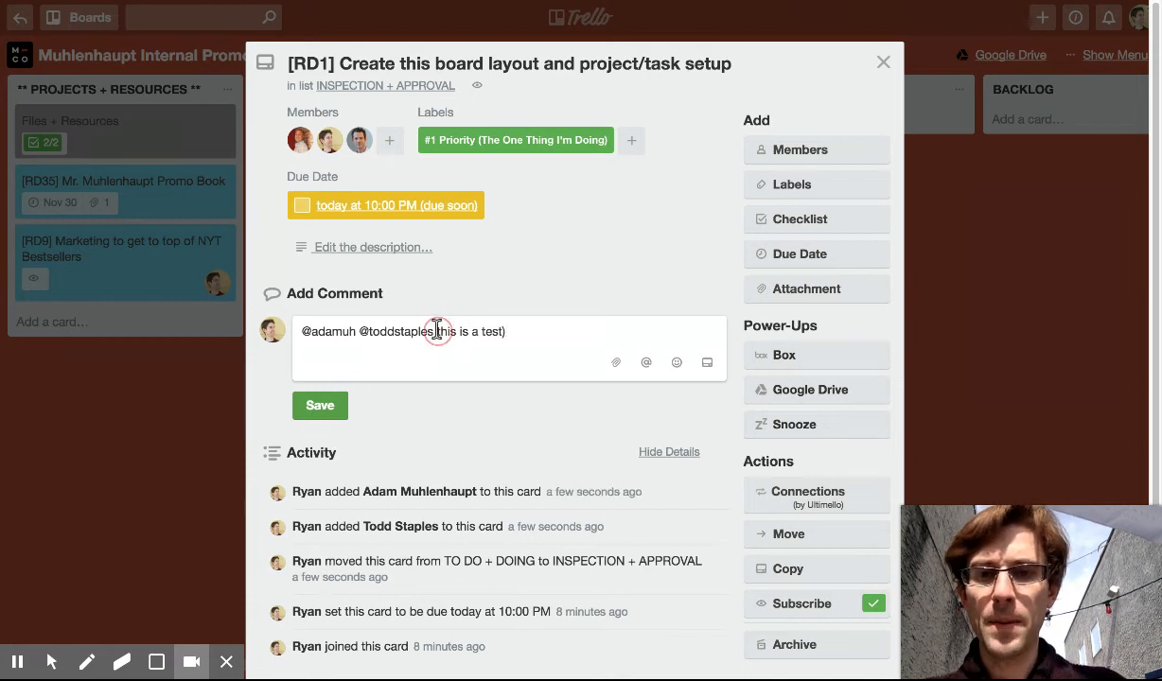
pyautogui.write('(')
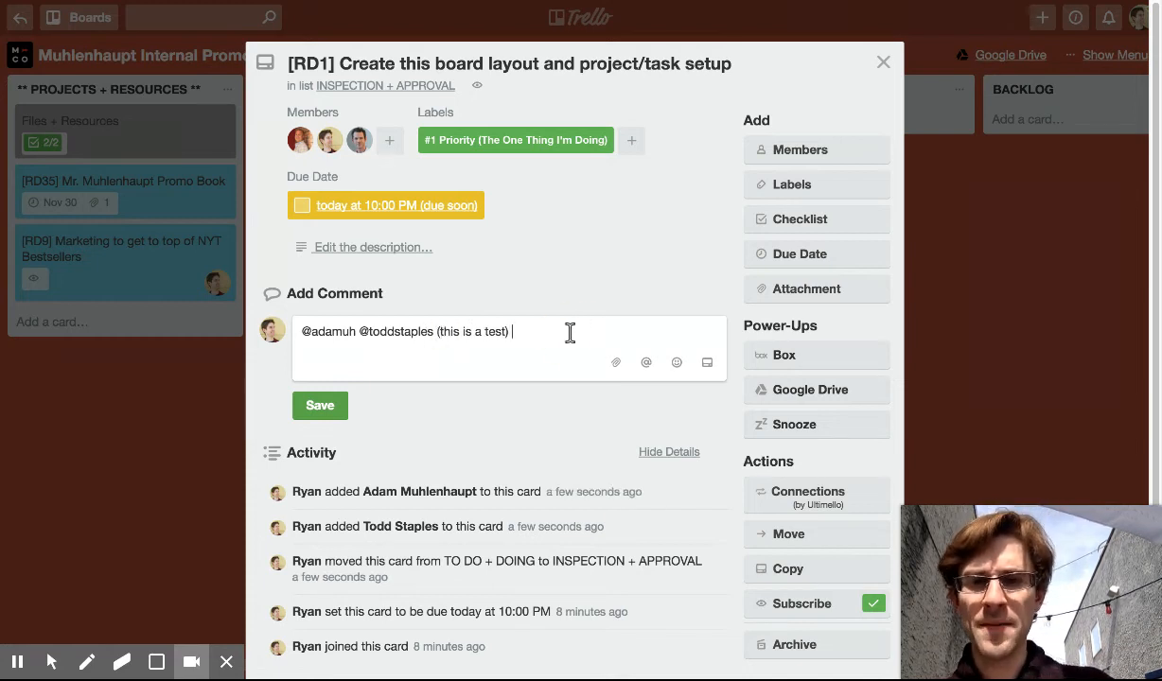
pyautogui.write(' please review and let me know if th')
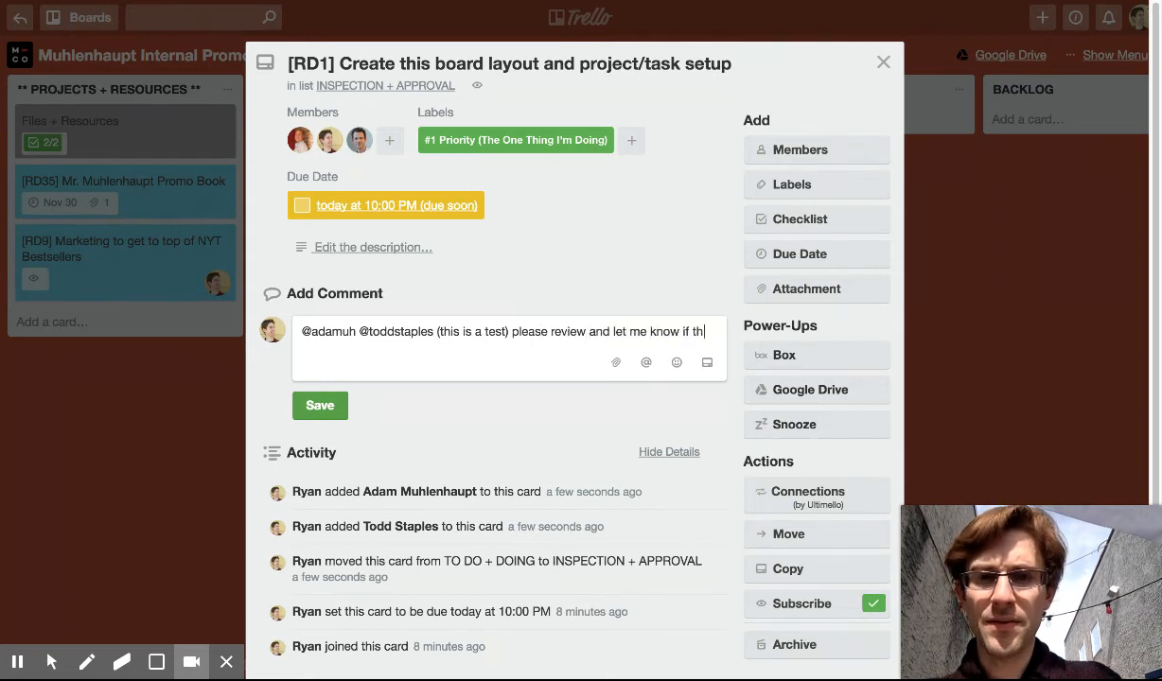
pyautogui.write('workds')
pyautogui.press('BackSpace')
pyautogui.press('BackSpace')
pyautogui.press('BackSpace')
pyautogui.press('BackSpace')
pyautogui.press('BackSpace')
pyautogui.press('BackSpace')
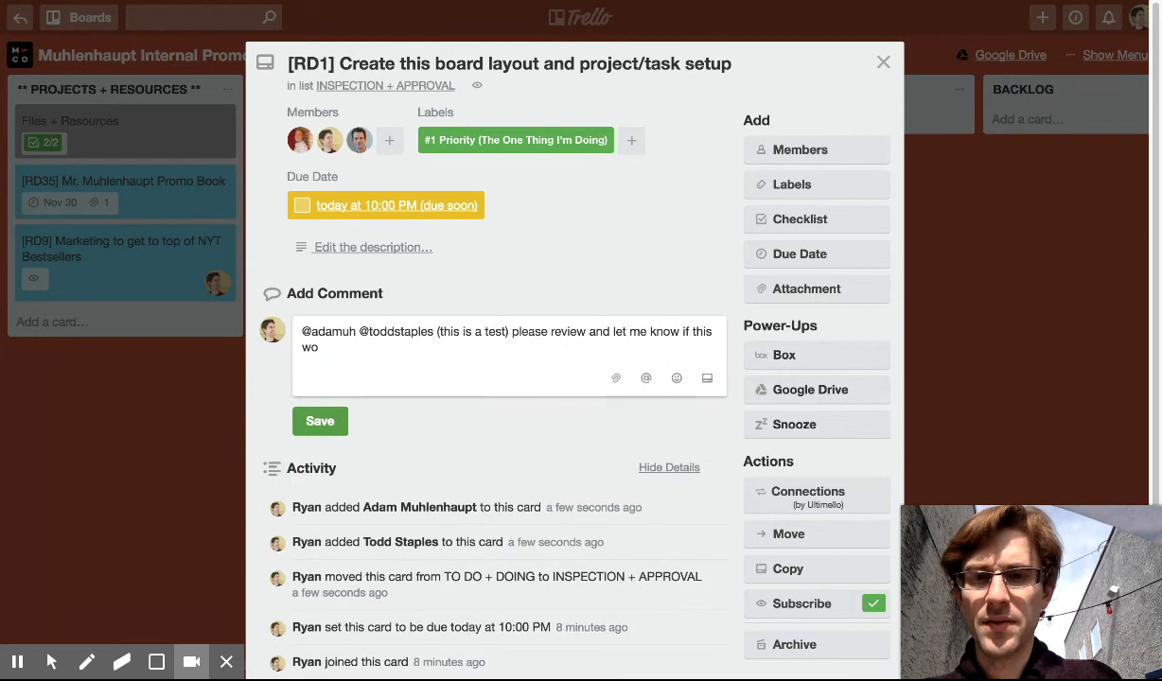
pyautogui.write('is miss')
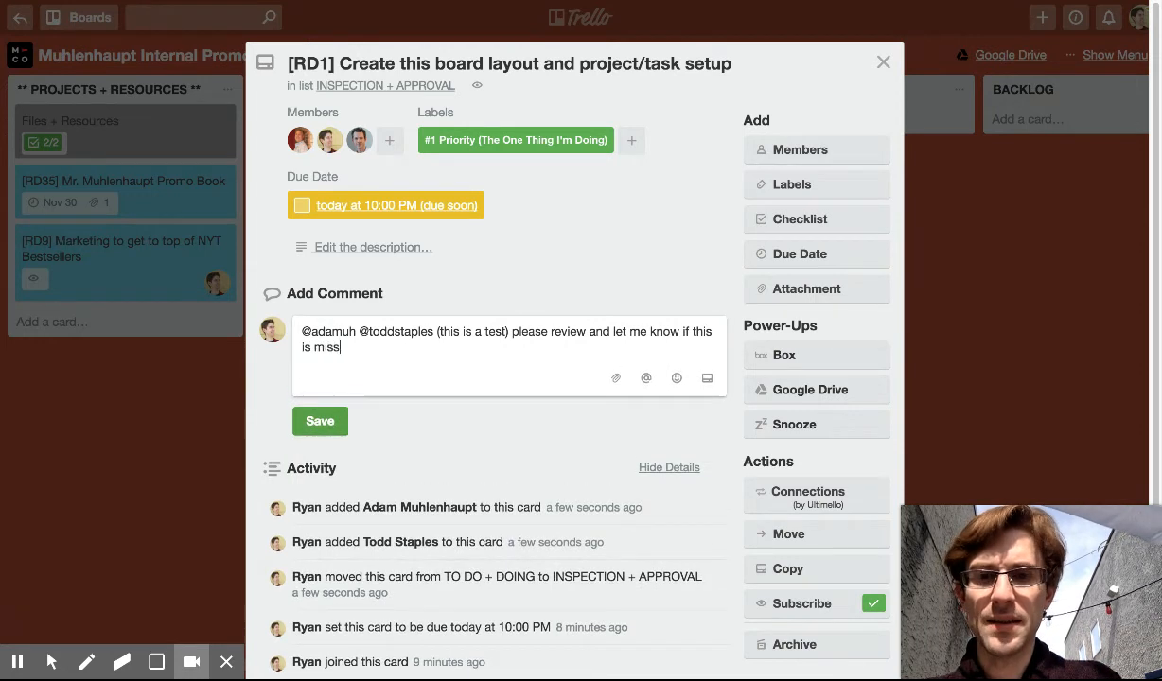
pyautogui.write('ing anything')
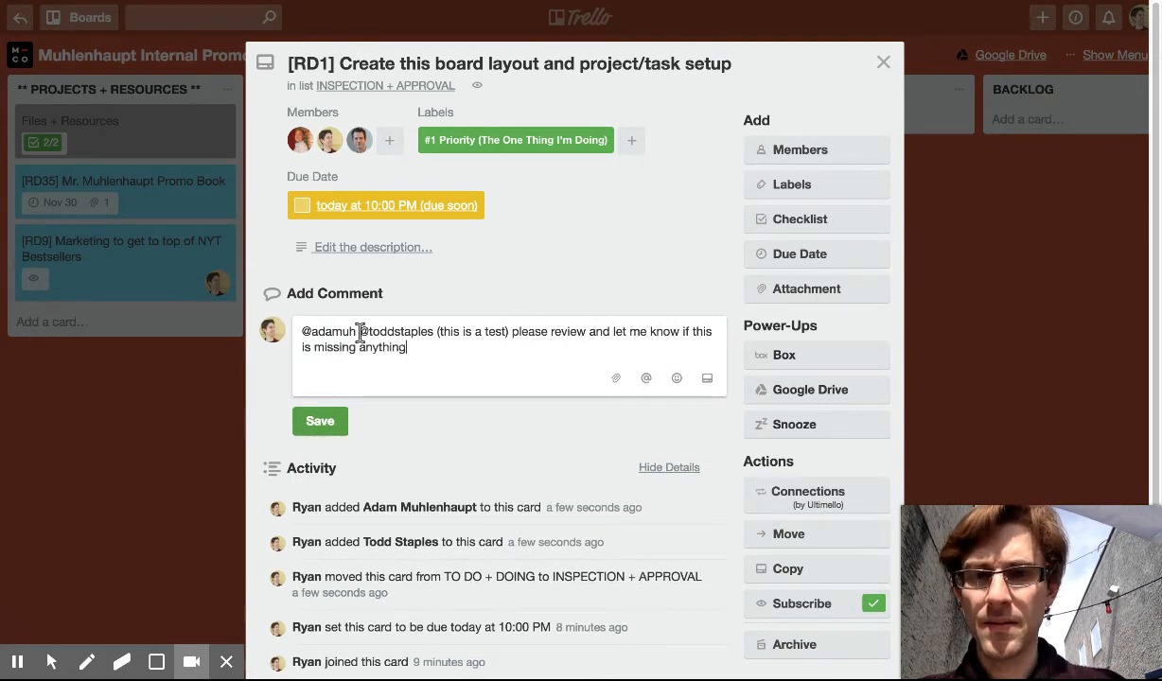
# - Delete the first reviewer's mention from the comment and remove that reviewer from the card
pyautogui.moveTo(361, 332); pyautogui.dragTo(272, 331)
pyautogui.press('BackSpace')
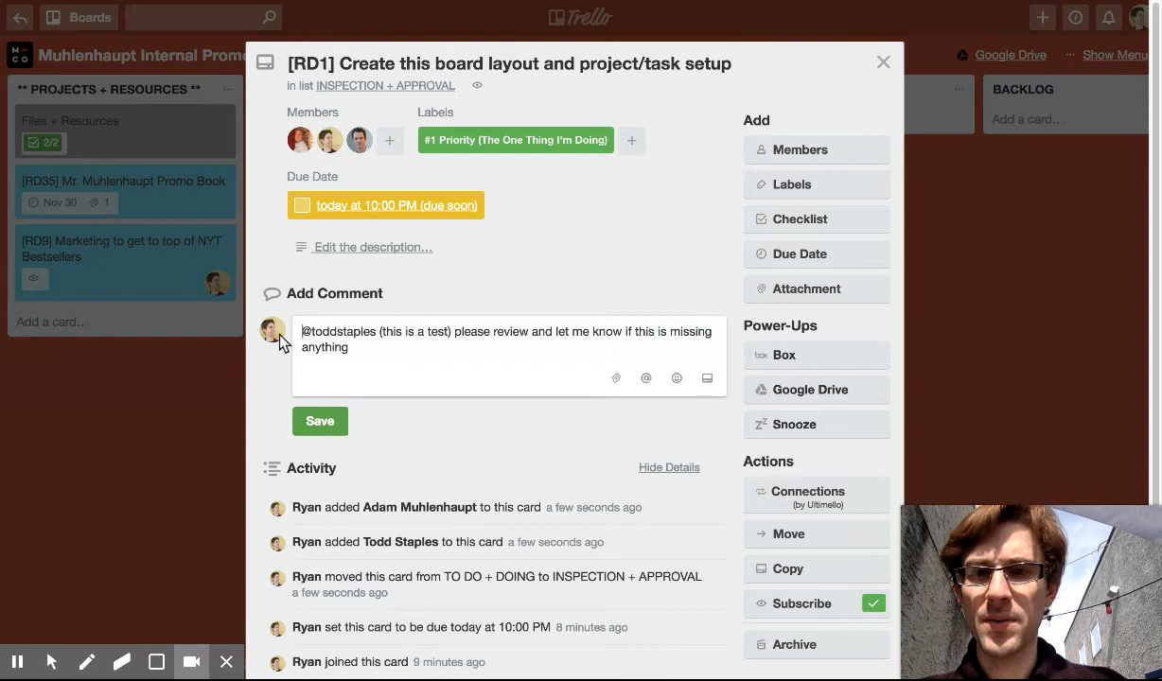
pyautogui.click(299, 146)
pyautogui.click(350, 233)
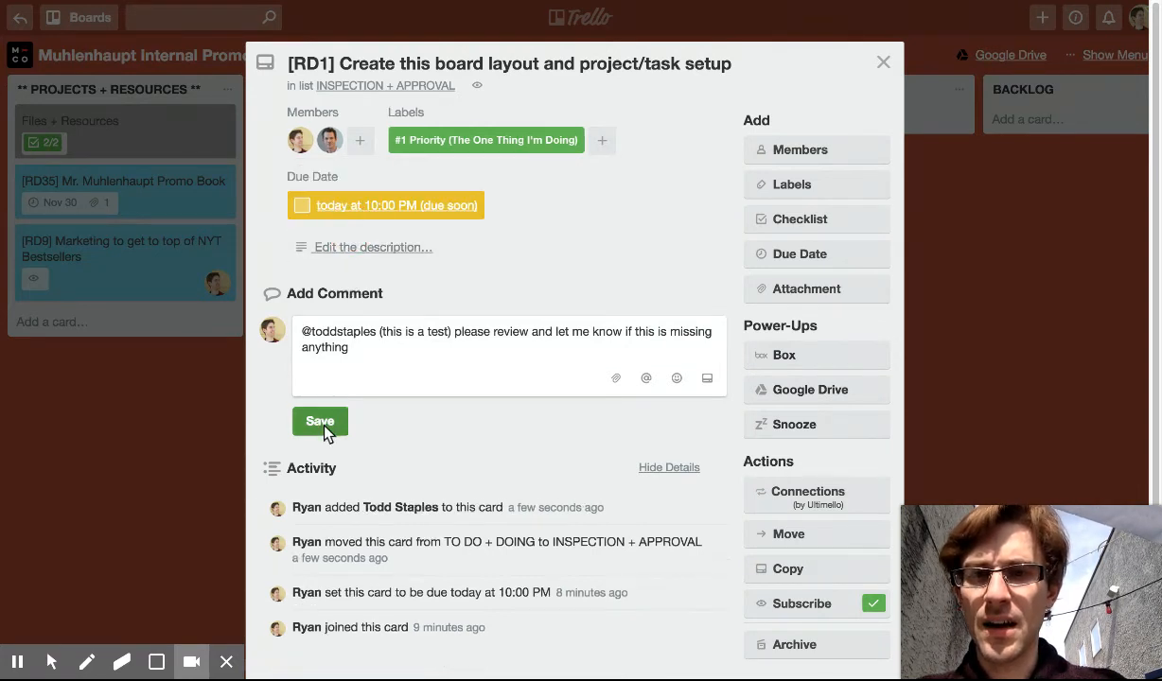
# - Post the review comment on the board layout card and move the card to the GO LIVE + DONE list
pyautogui.click(325, 425)
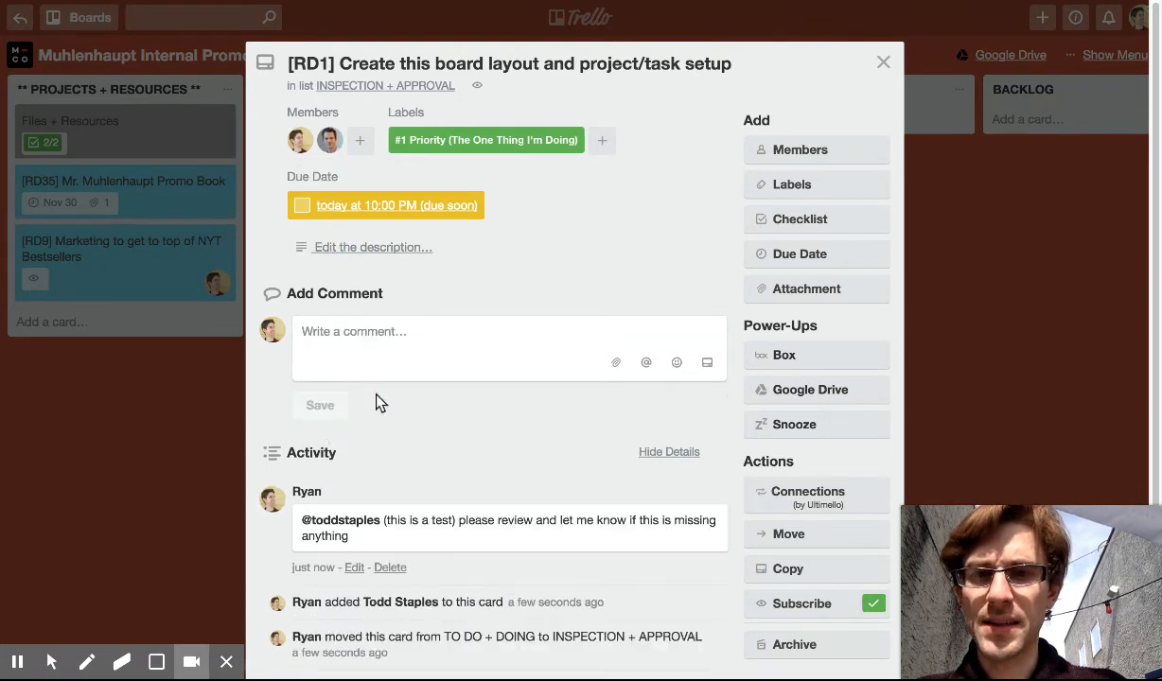
pyautogui.click(884, 64)
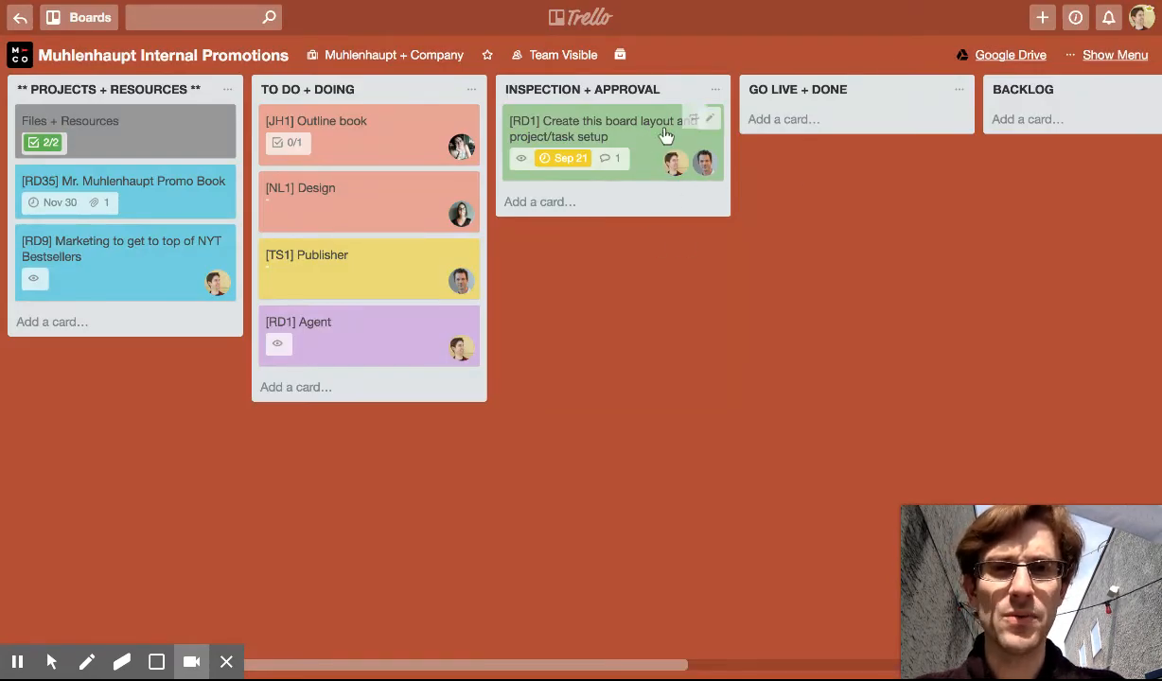
pyautogui.moveTo(665, 136); pyautogui.dragTo(873, 115)
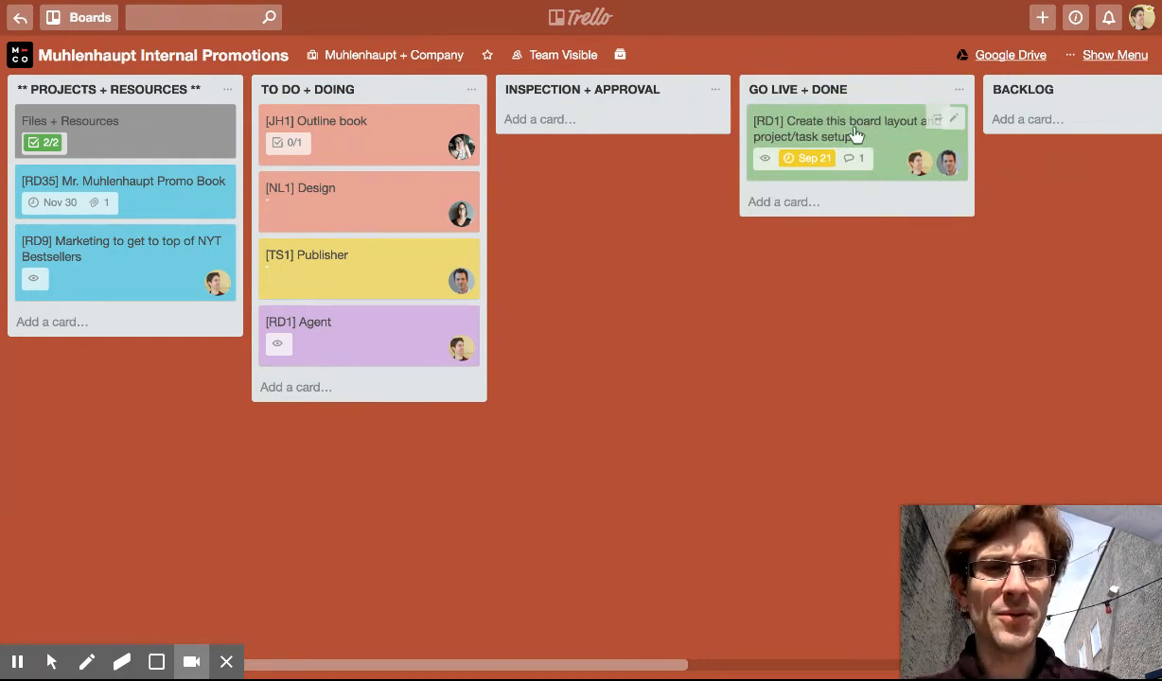
# - Mark the board layout card's due date complete and replace its #1 Priority label with Resources + Done
pyautogui.click(821, 128)
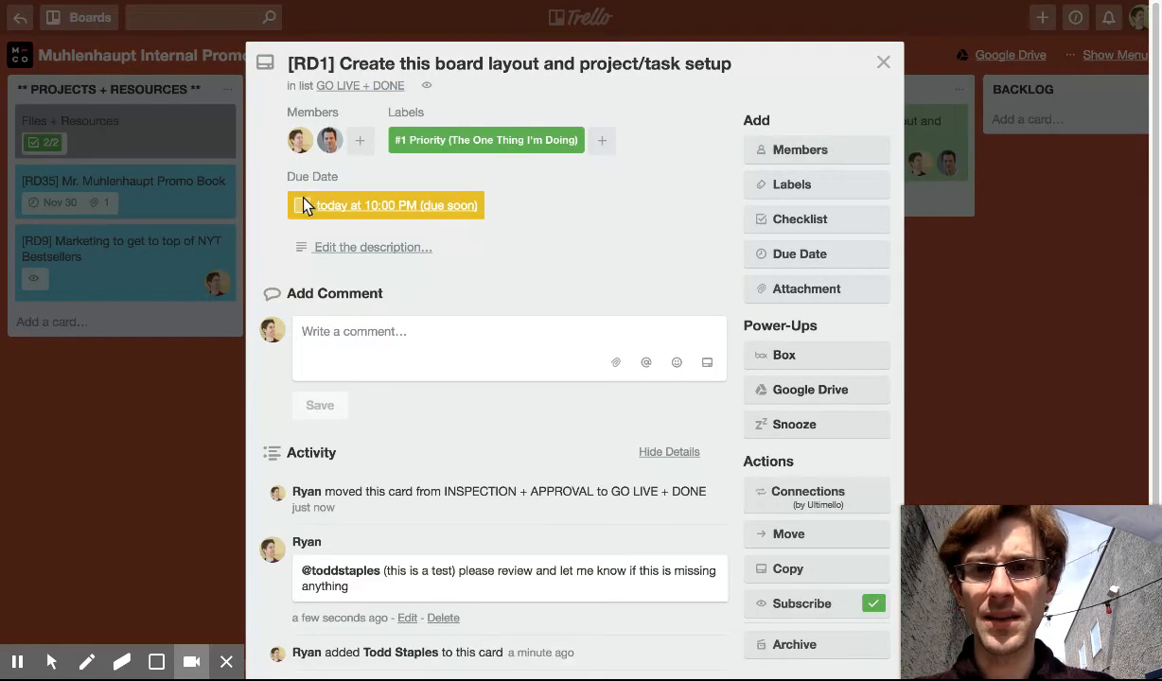
pyautogui.click(302, 206)
pyautogui.click(800, 186)
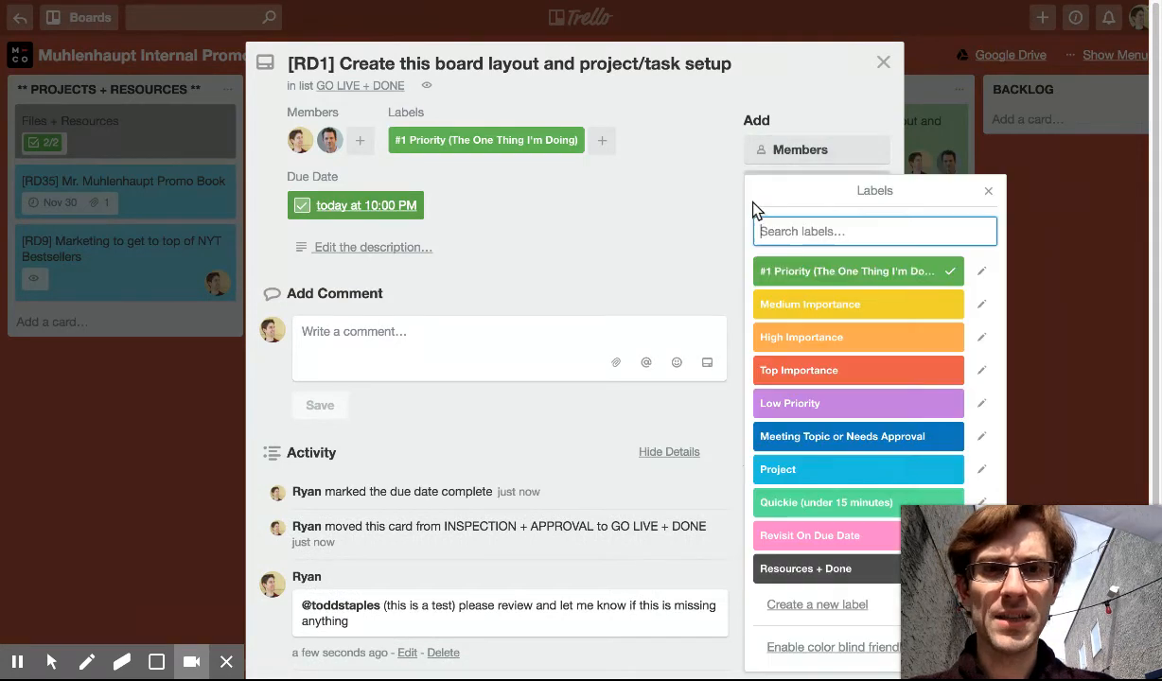
pyautogui.click(790, 271)
pyautogui.click(791, 570)
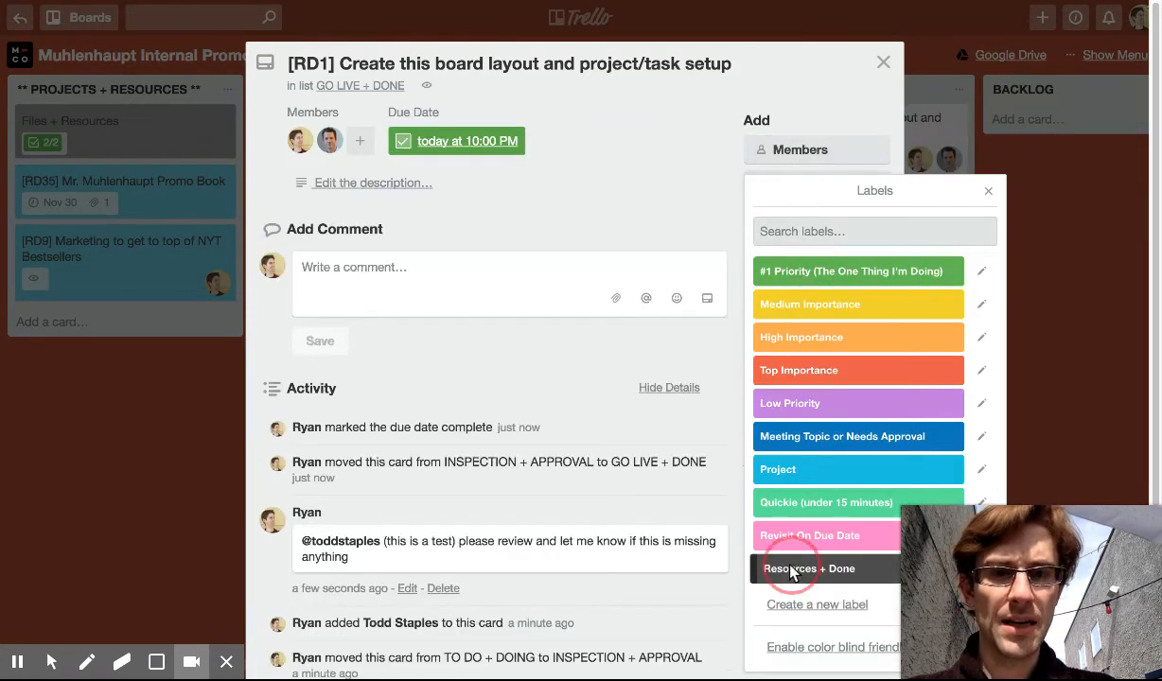
pyautogui.click(980, 108)
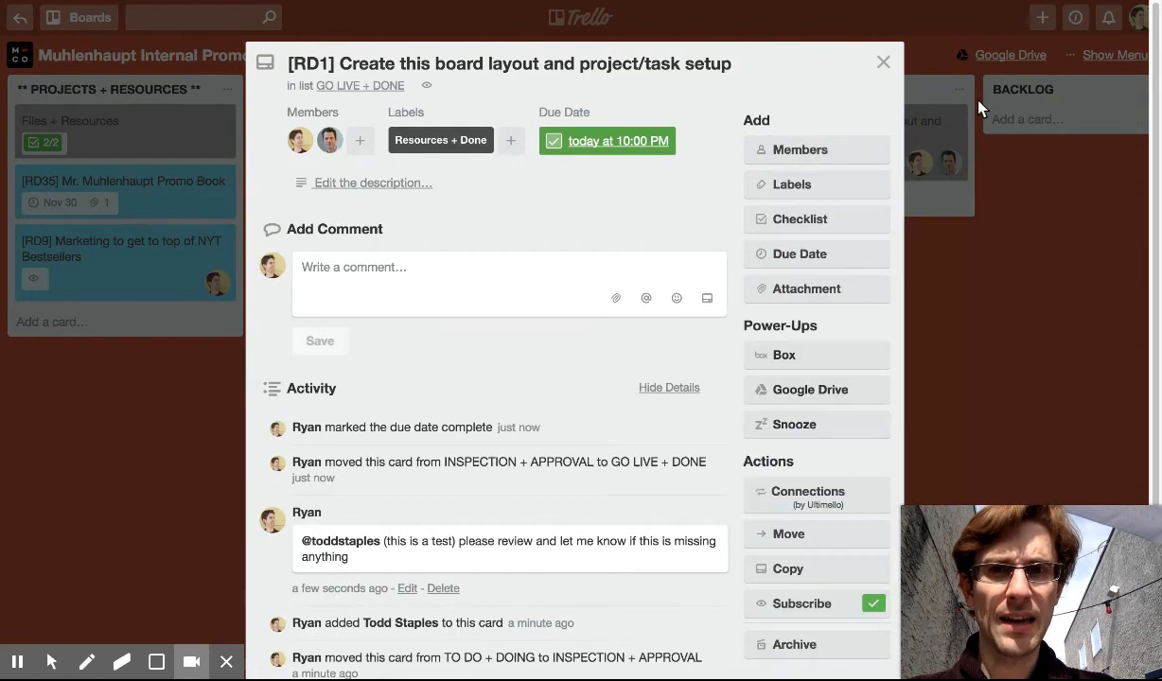
# - Change the board layout card's title prefix to [RDm15] and close the card
pyautogui.click(315, 61)
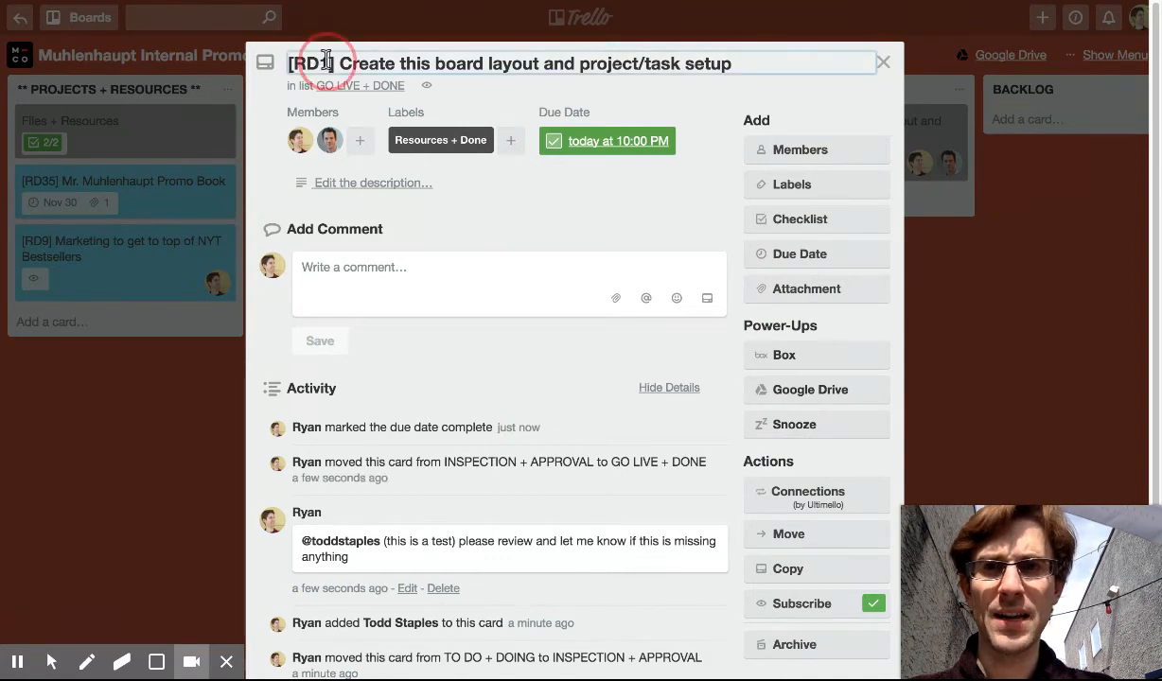
pyautogui.press('BackSpace')
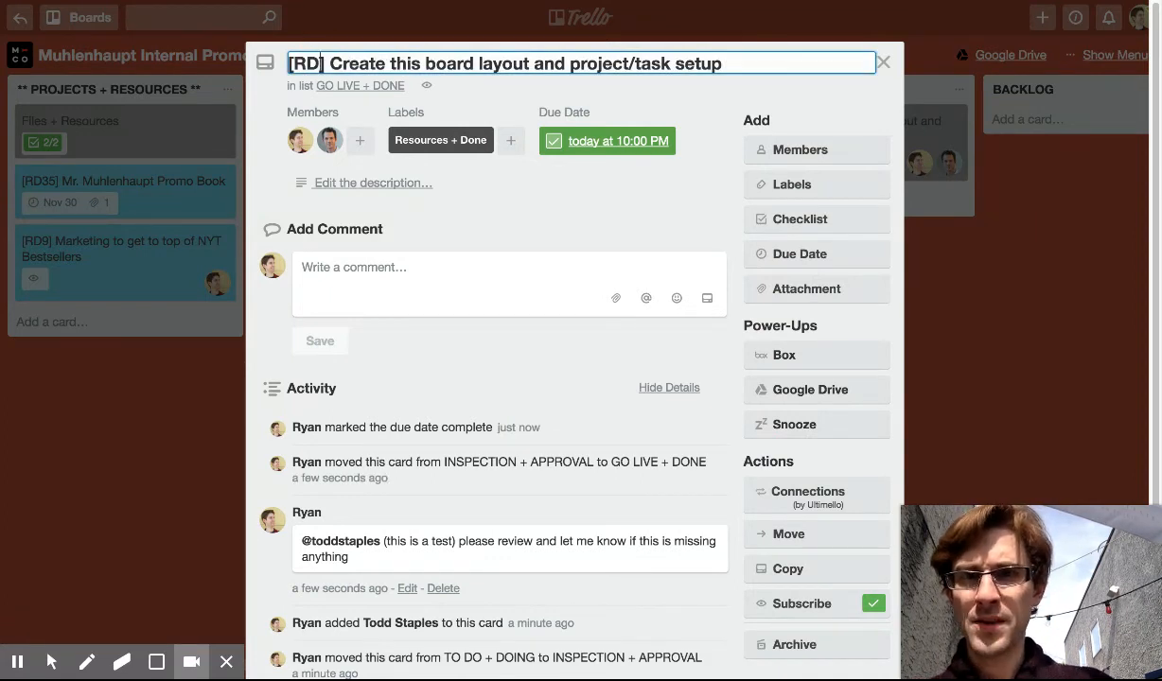
pyautogui.write('m15')
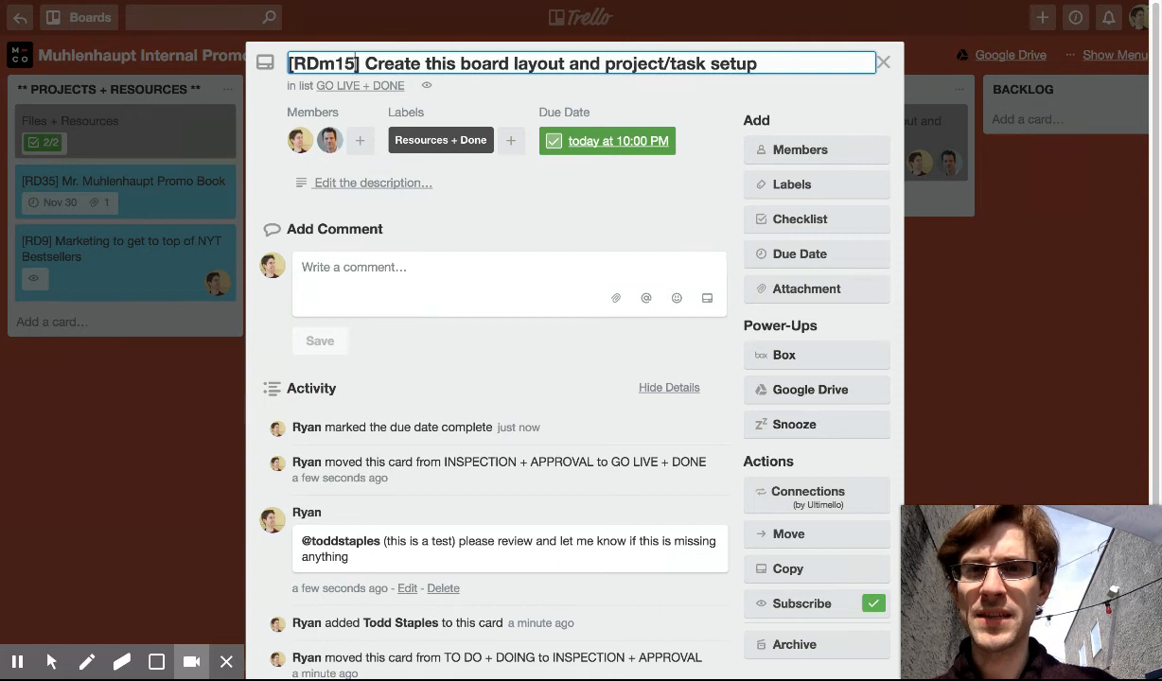
pyautogui.press('Return')
pyautogui.click(115, 267)
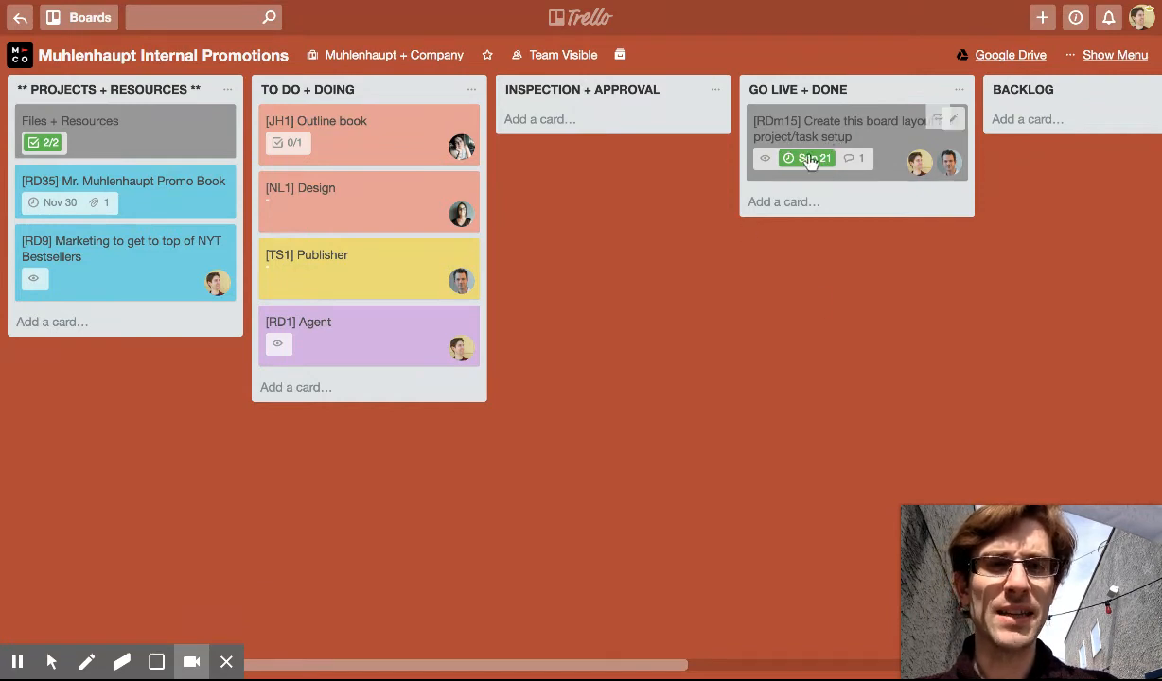
# - Set the board layout card's due date to 9/28/2017
pyautogui.click(777, 151)
pyautogui.click(660, 145)
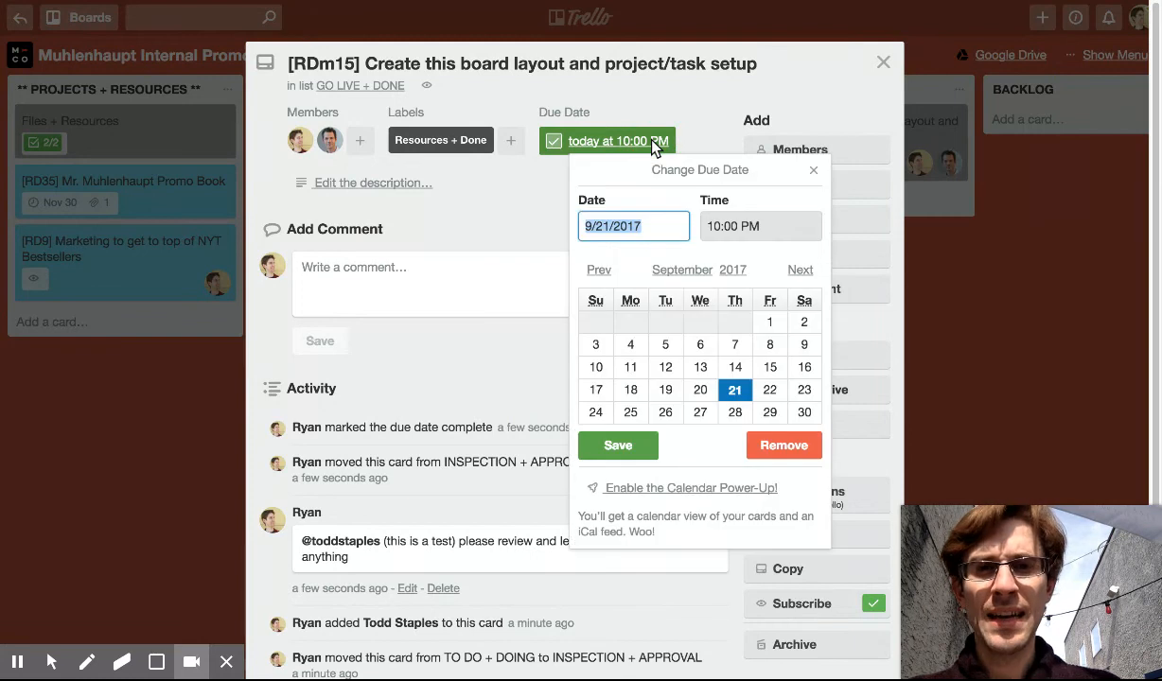
pyautogui.click(735, 412)
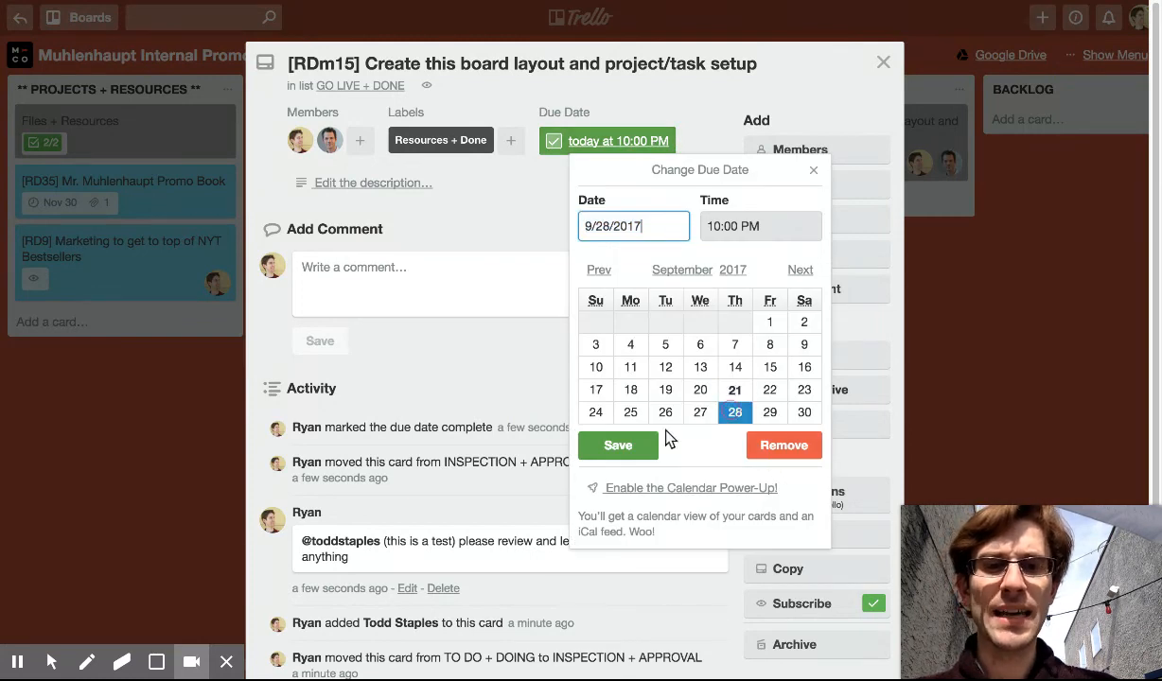
pyautogui.click(632, 445)
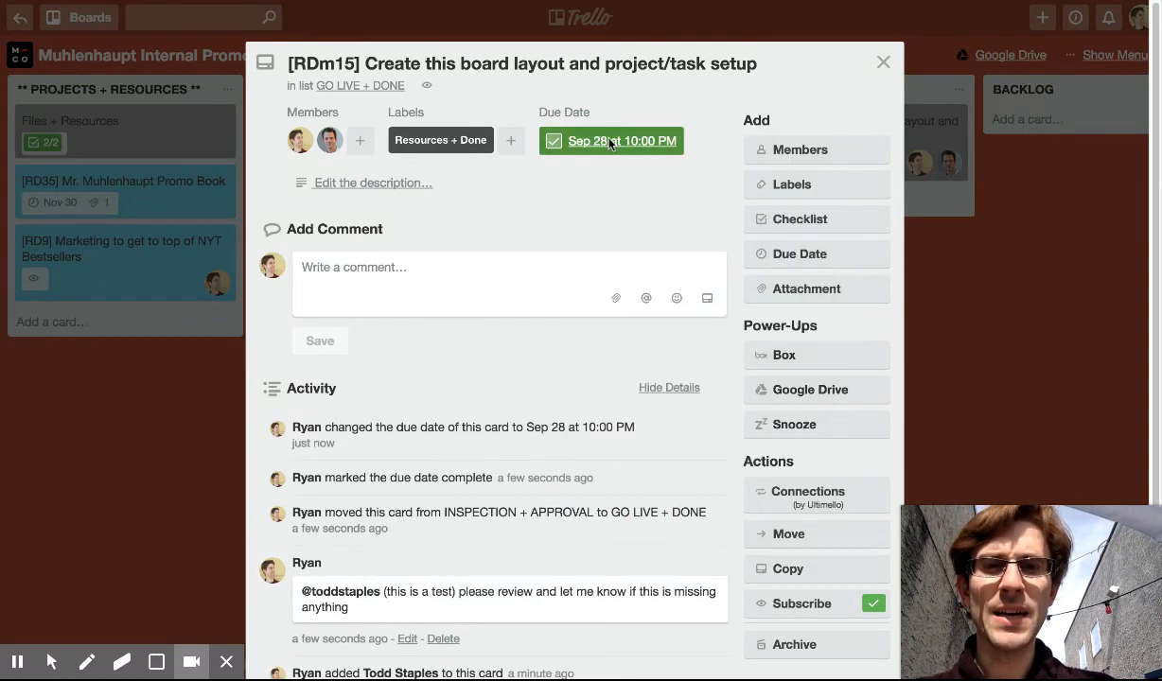
# - Set the board layout card's due date back to 9/21/2017 and close the card
pyautogui.click(629, 140)
pyautogui.click(735, 390)
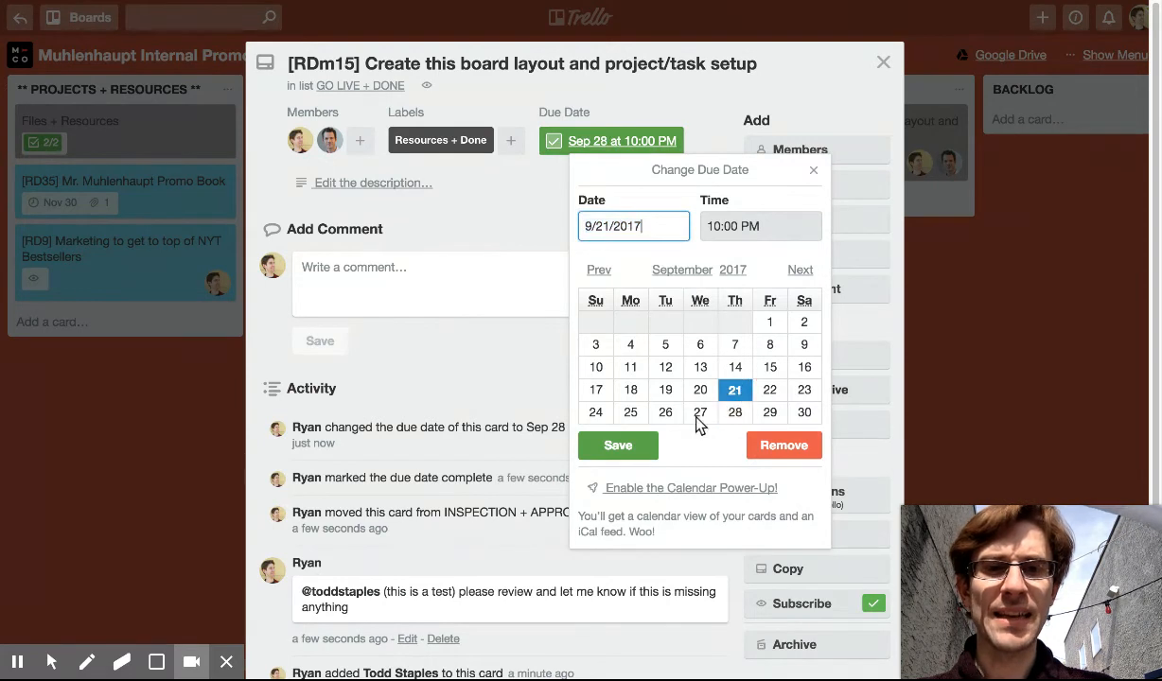
pyautogui.click(618, 445)
pyautogui.click(880, 62)
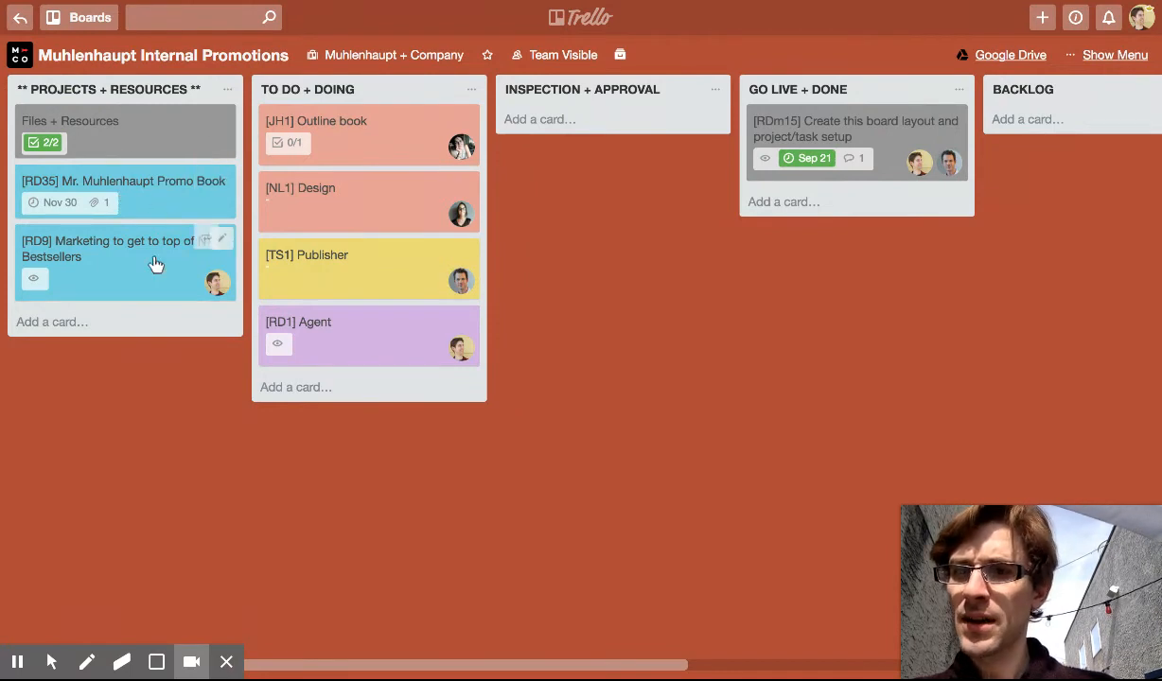
# - Connect the Outline book, Design, Publisher, Agent and board layout cards as children of the Mr. Muhlenhaupt Promo Book card
pyautogui.click(154, 197)
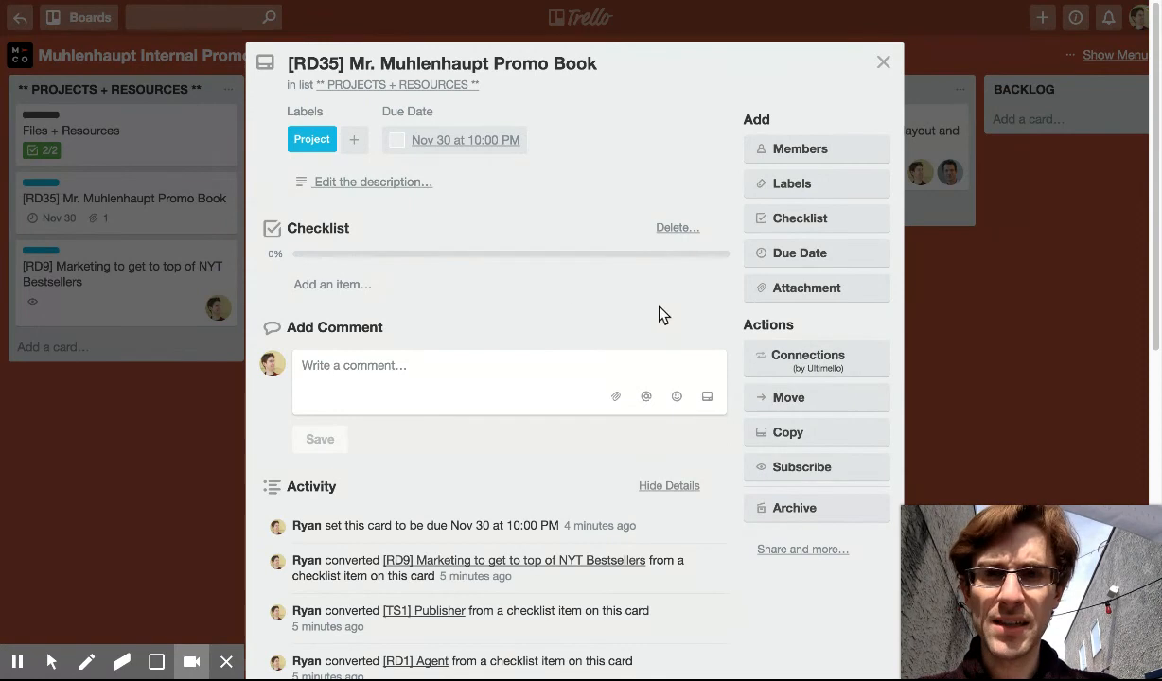
pyautogui.click(810, 367)
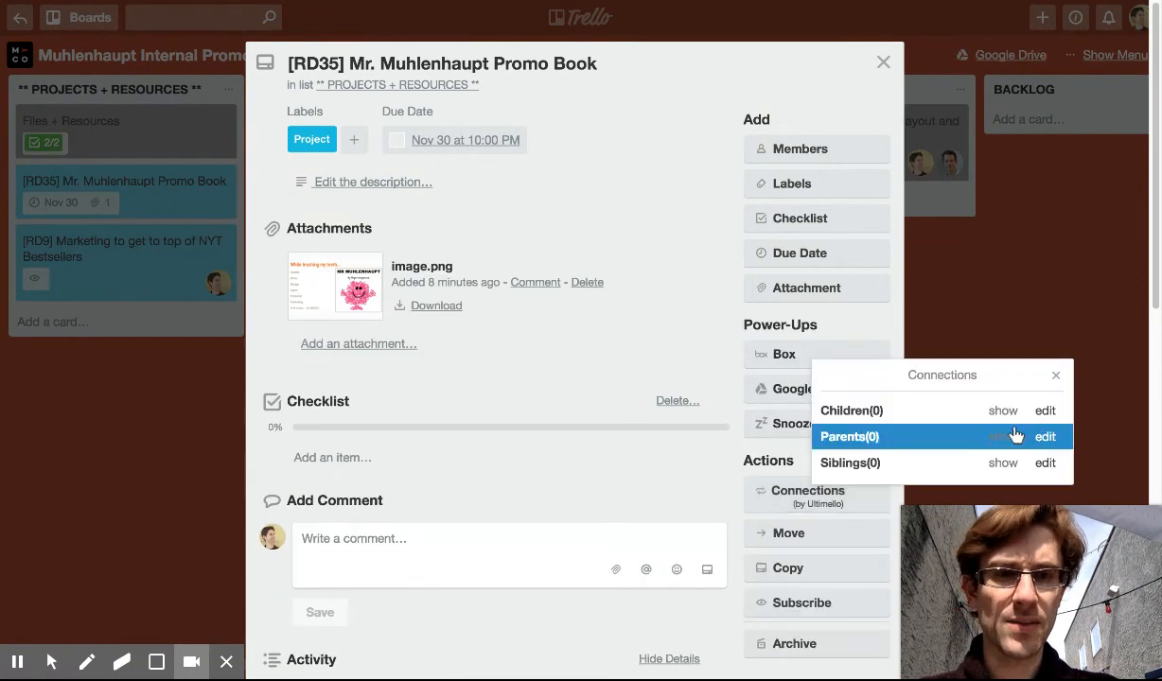
pyautogui.click(1044, 412)
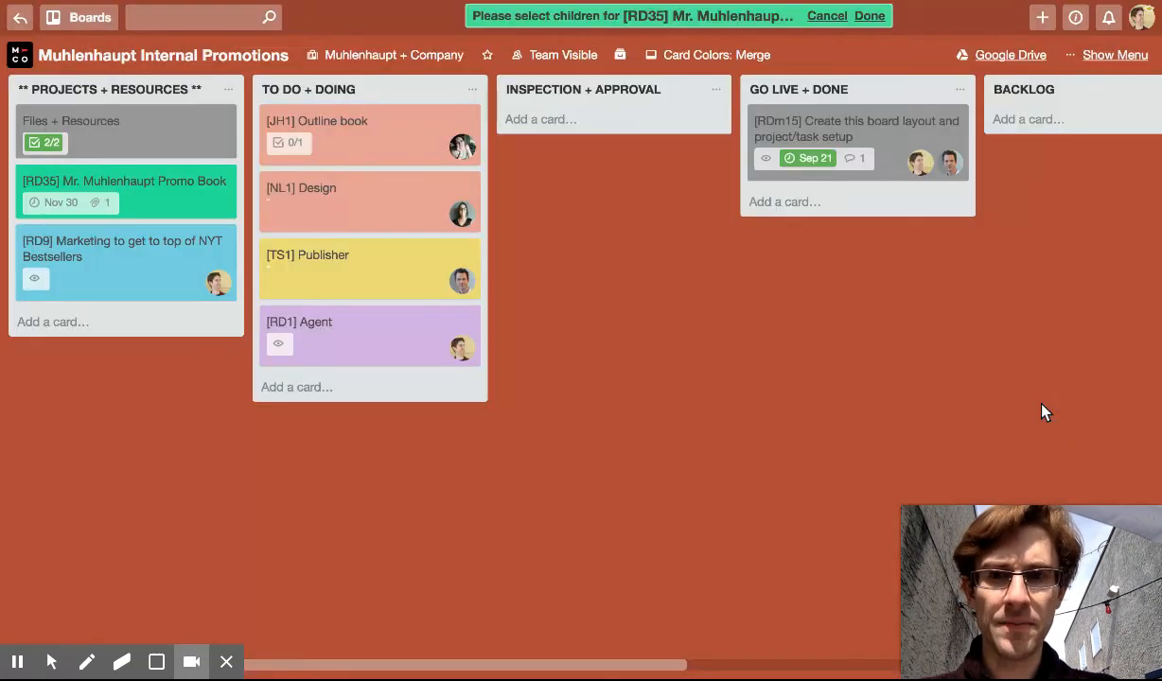
pyautogui.click(366, 141)
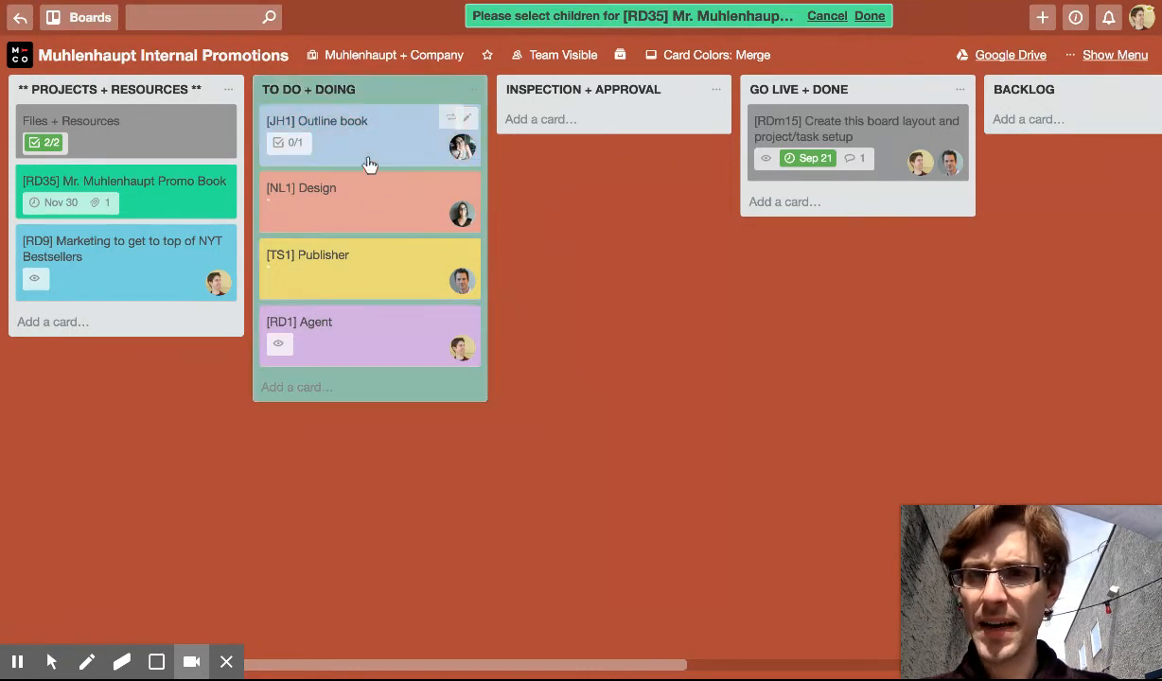
pyautogui.click(384, 259)
pyautogui.click(385, 159)
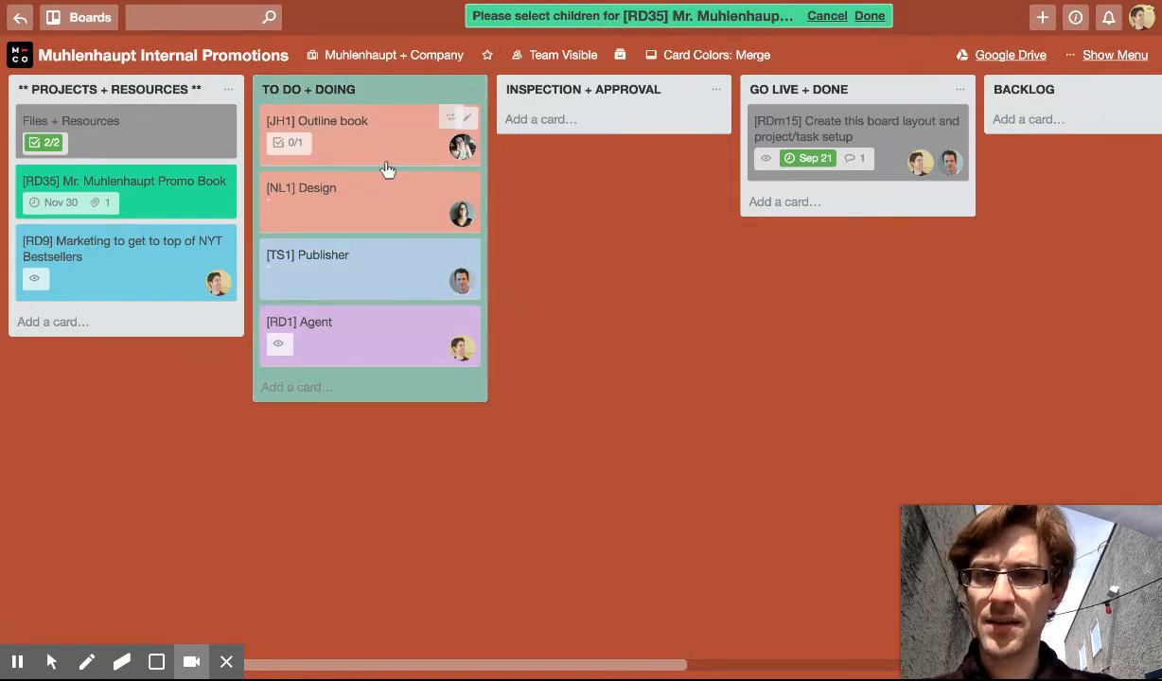
pyautogui.click(391, 169)
pyautogui.click(393, 146)
pyautogui.click(392, 220)
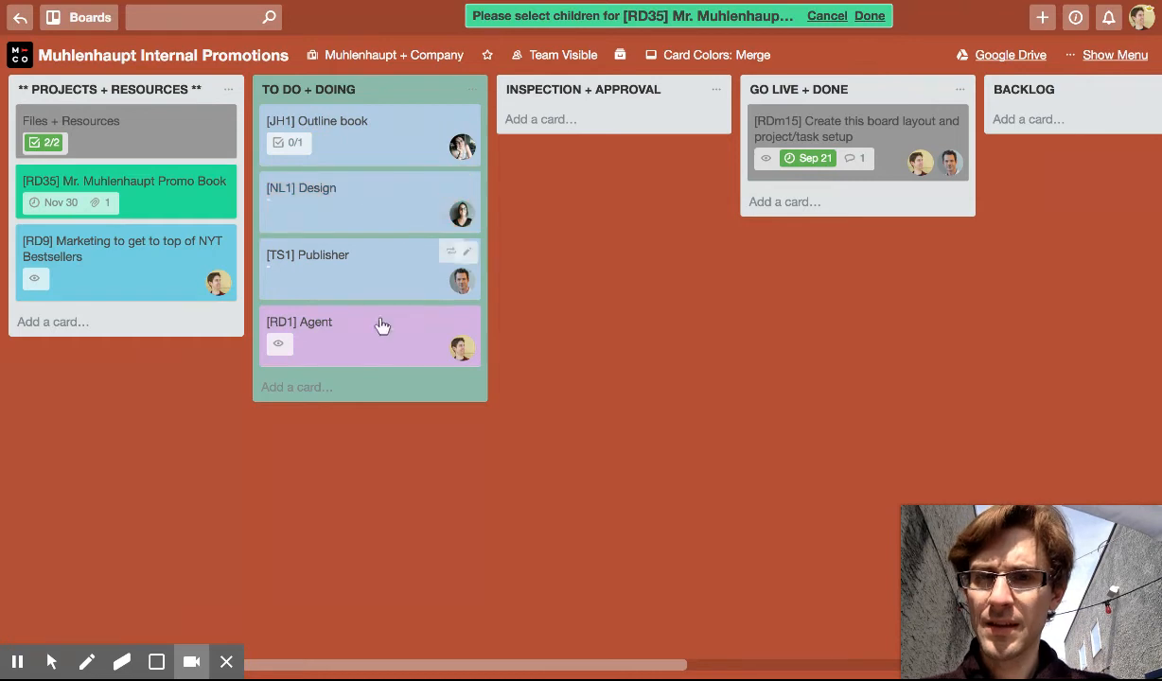
pyautogui.click(381, 346)
pyautogui.click(841, 132)
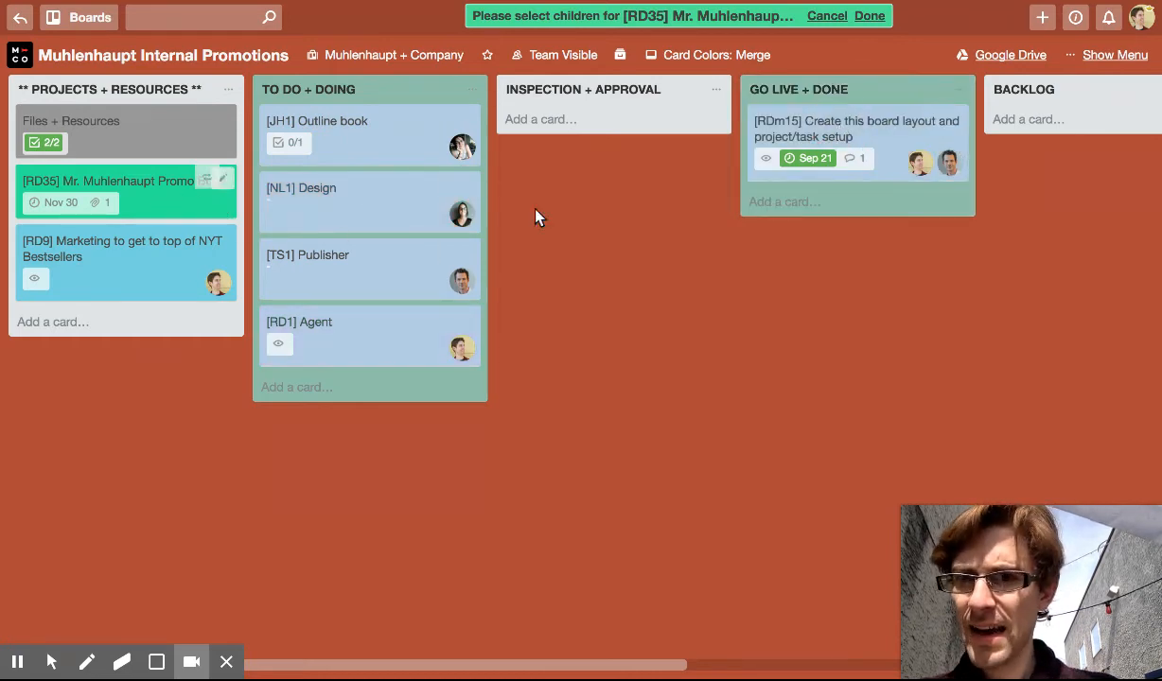
pyautogui.click(868, 17)
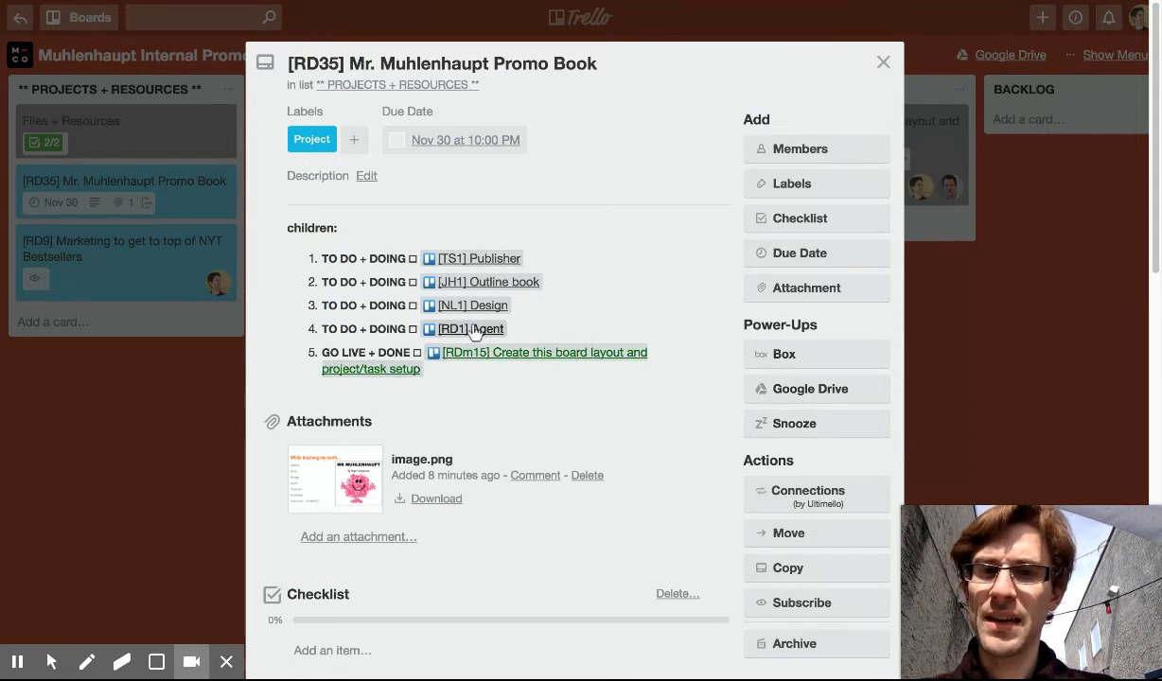
# - Append "(15m / 4r)" to the Mr. Muhlenhaupt Promo Book card's title and close the card
pyautogui.click(337, 63)
pyautogui.click(613, 61)
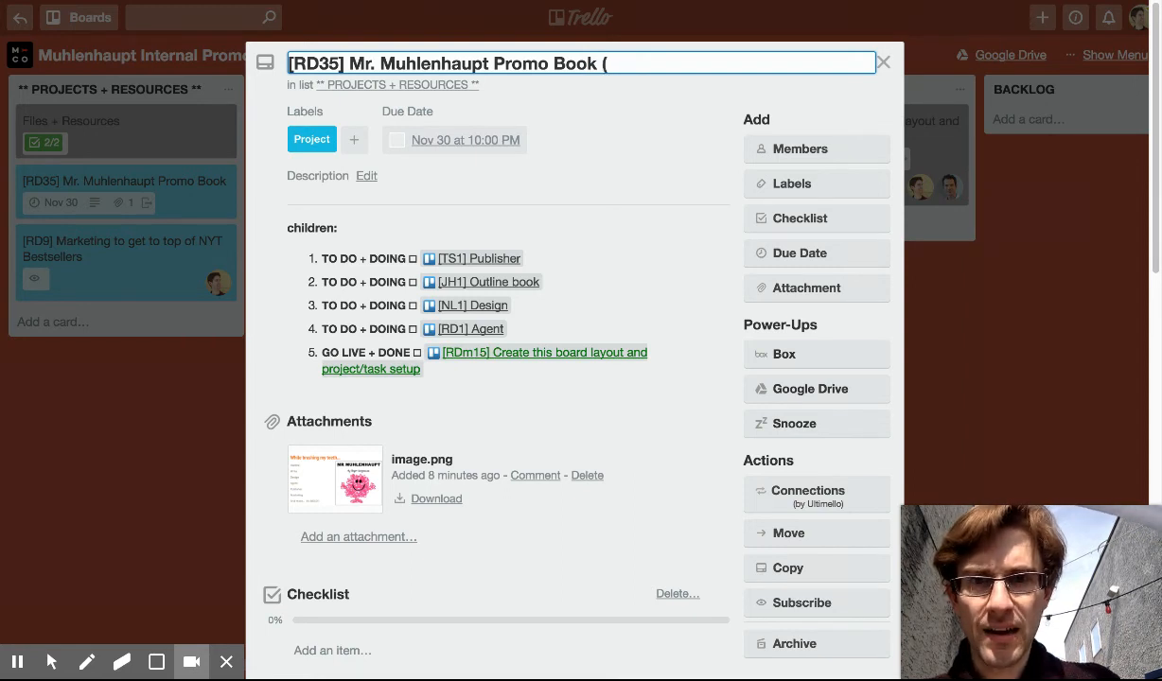
pyautogui.write('(used')
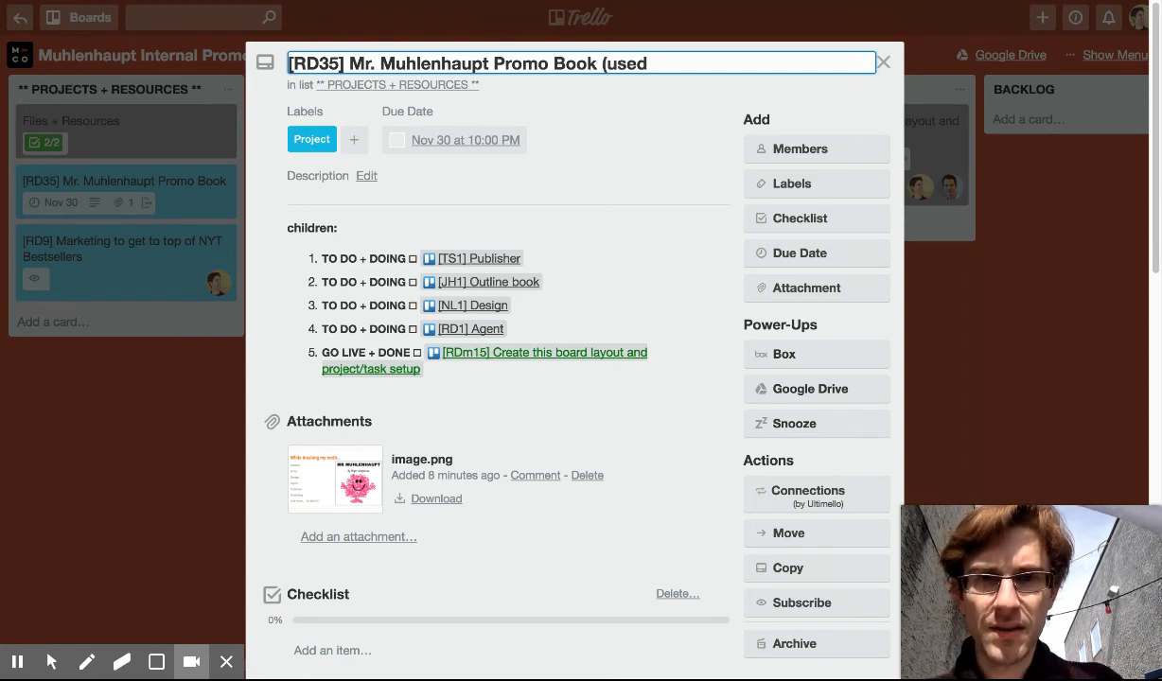
pyautogui.press('BackSpace')
pyautogui.press('BackSpace')
pyautogui.press('BackSpace')
pyautogui.press('BackSpace')
pyautogui.write('15m / 4')
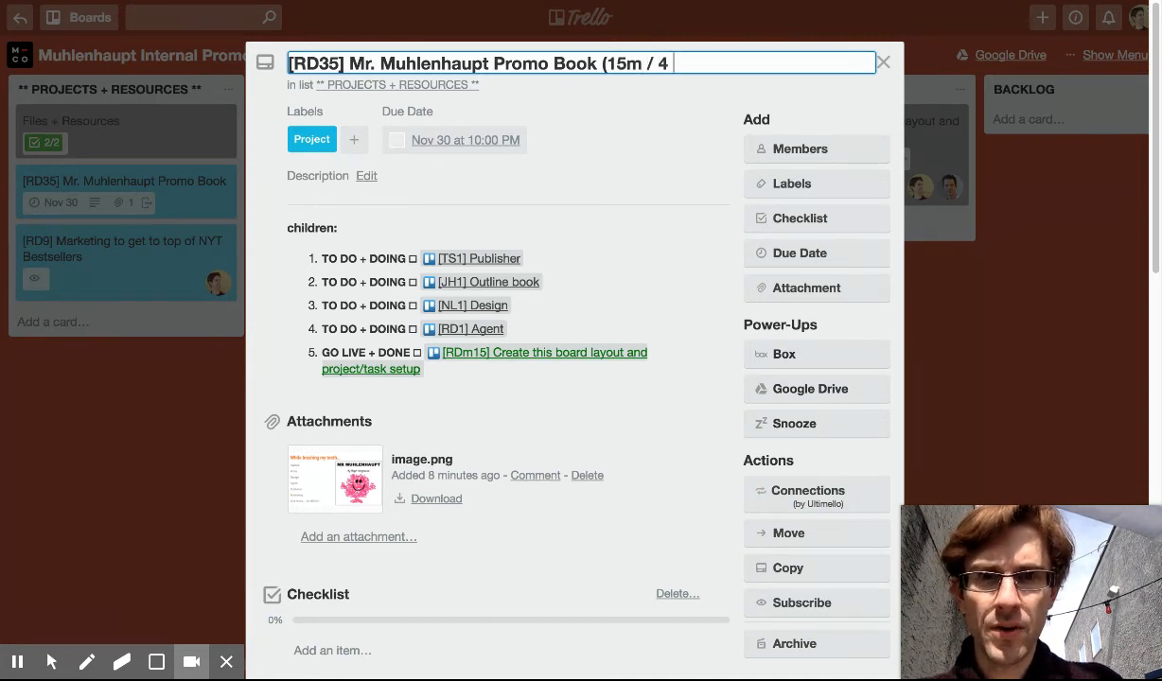
pyautogui.press('BackSpace')
pyautogui.press('BackSpace')
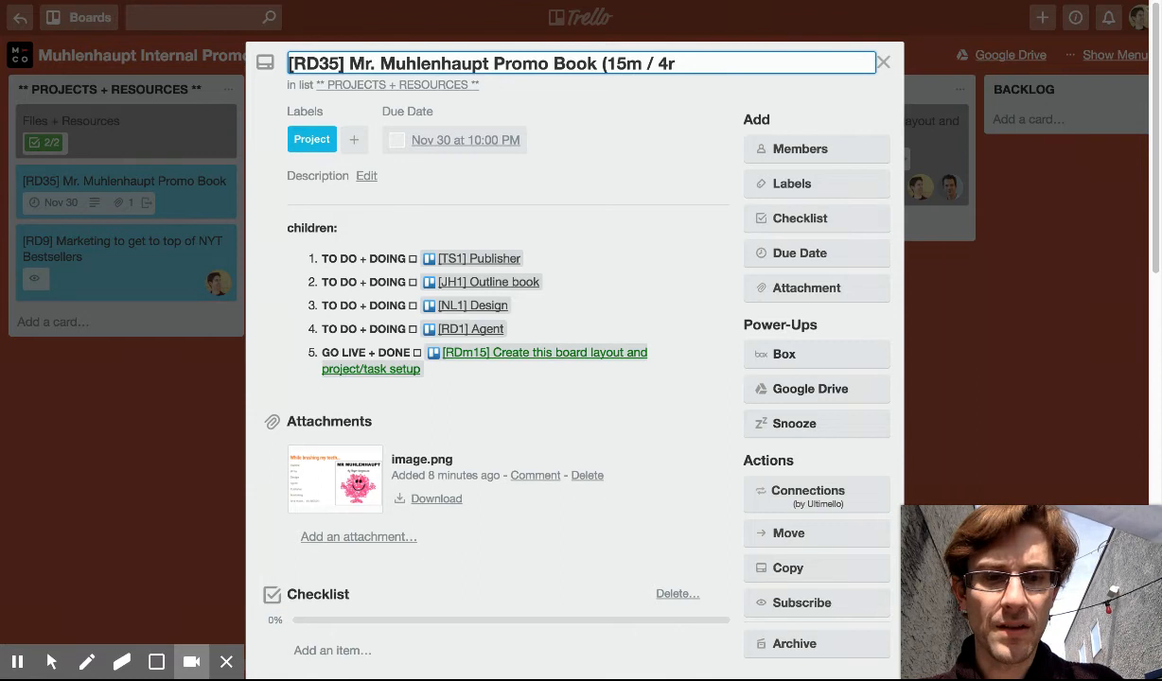
pyautogui.press('Return')
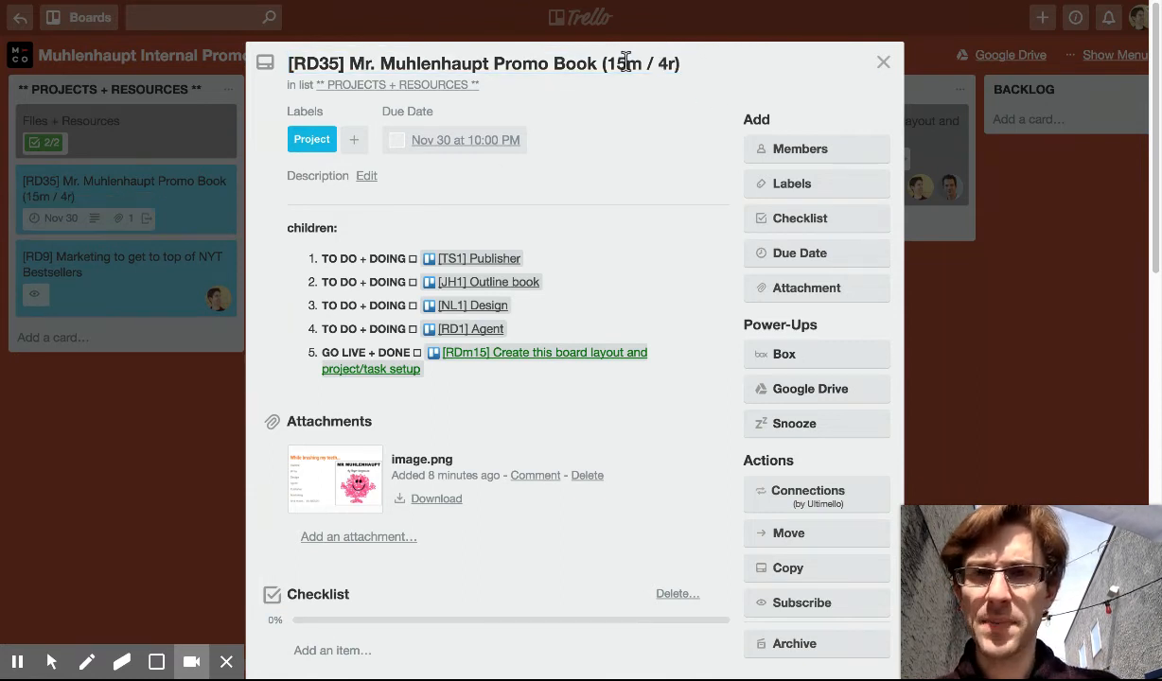
pyautogui.click(178, 154)
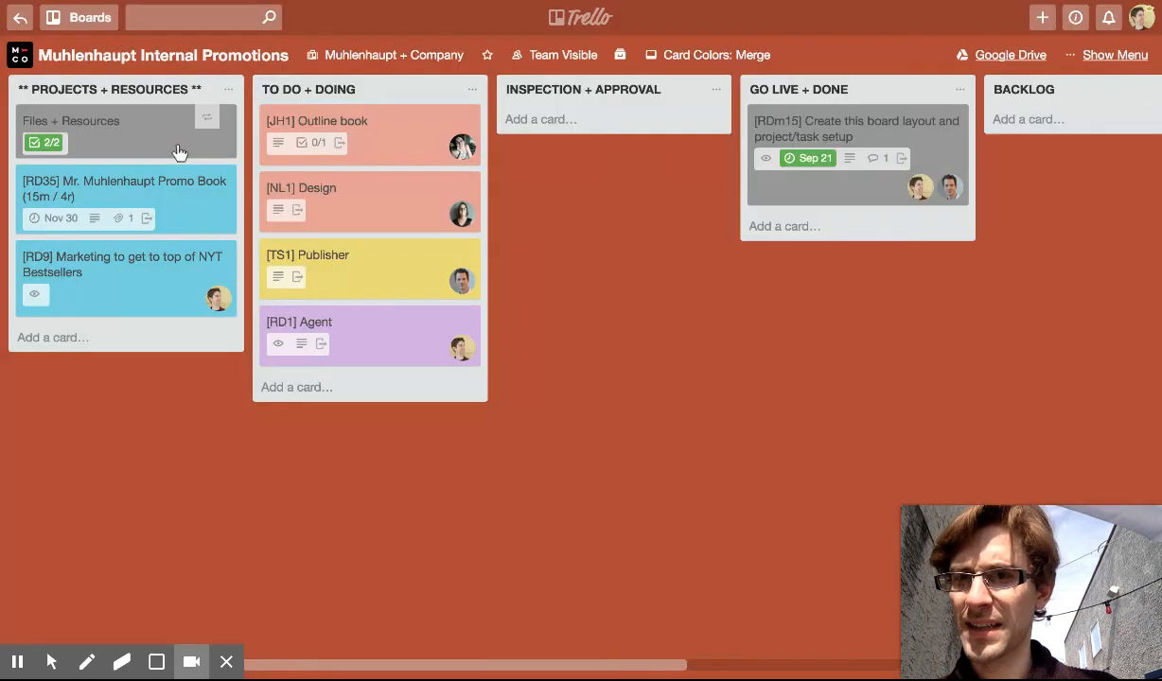
# - Change the ending of the Mr. Muhlenhaupt Promo Book card's title to "(15m spent / 35h budget)"
pyautogui.click(106, 187)
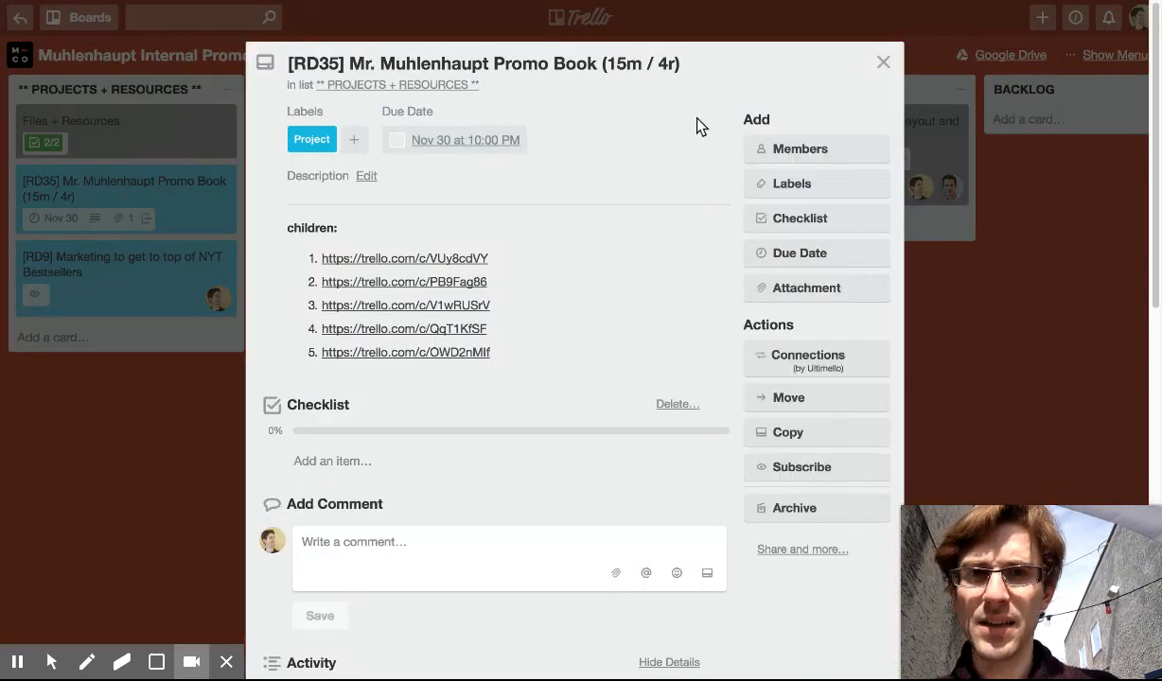
pyautogui.click(667, 64)
pyautogui.press('BackSpace')
pyautogui.write('35')
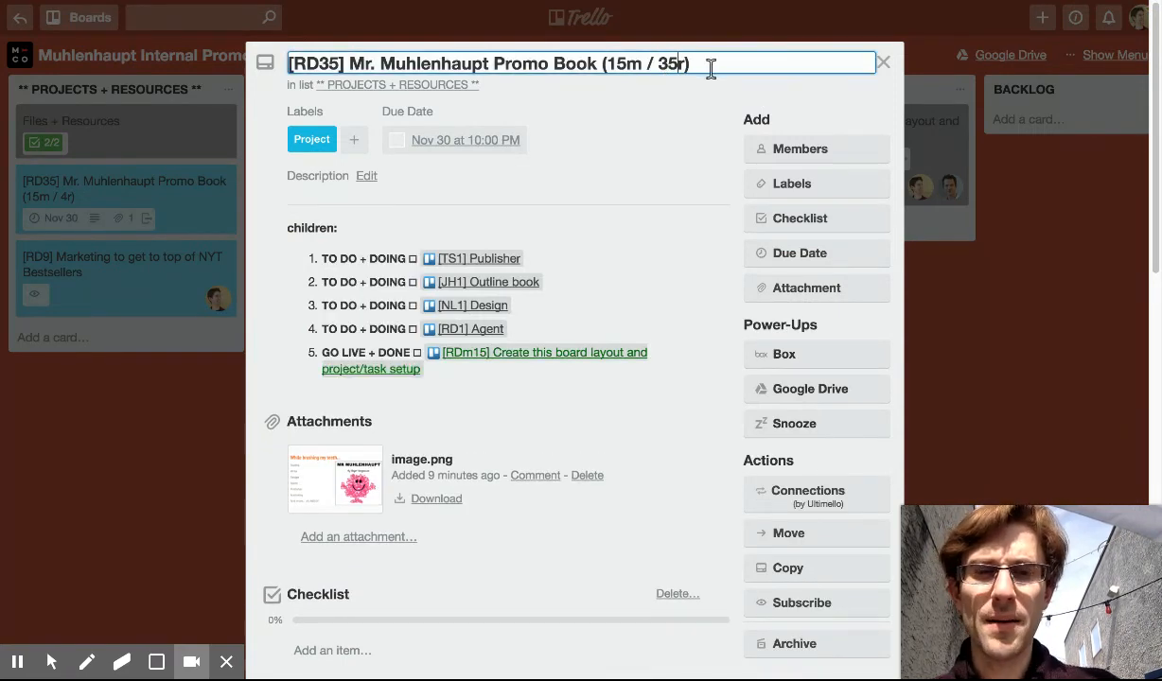
pyautogui.write('h')
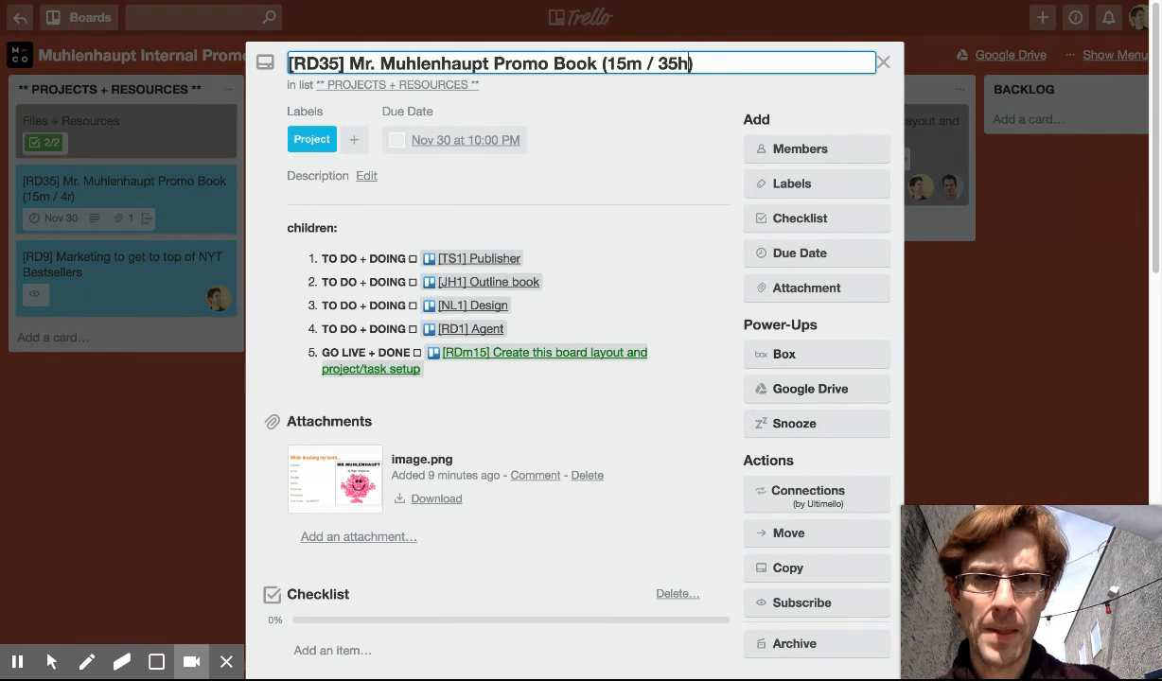
pyautogui.write(' budget')
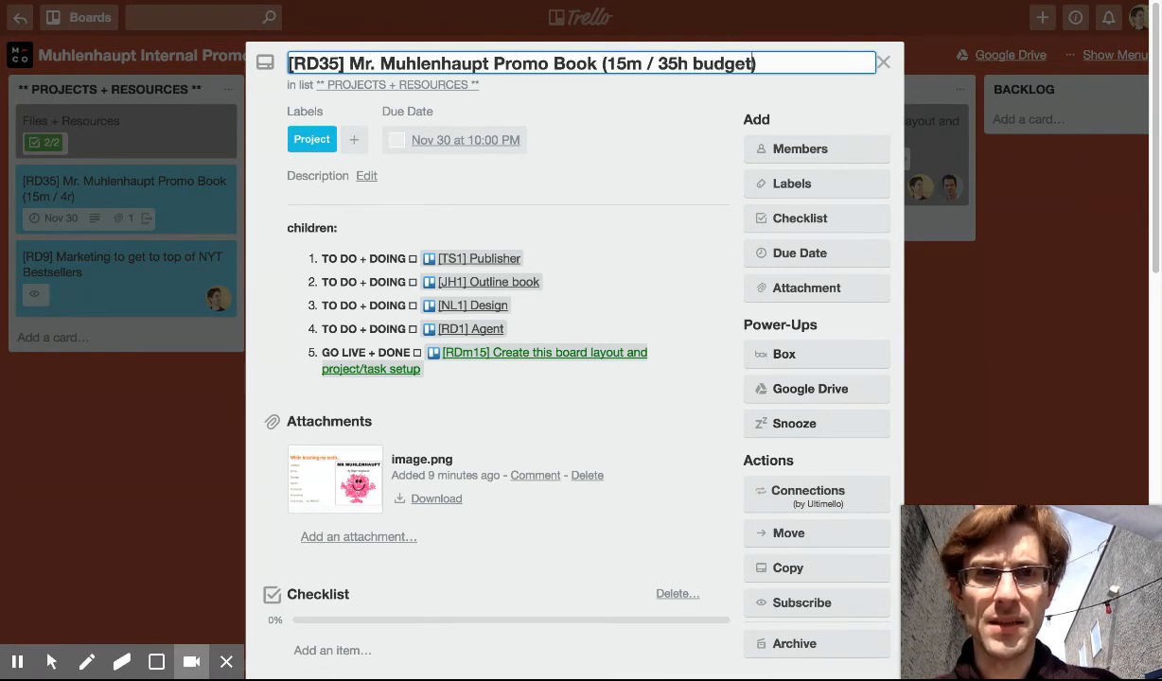
pyautogui.click(642, 64)
pyautogui.write('spent')
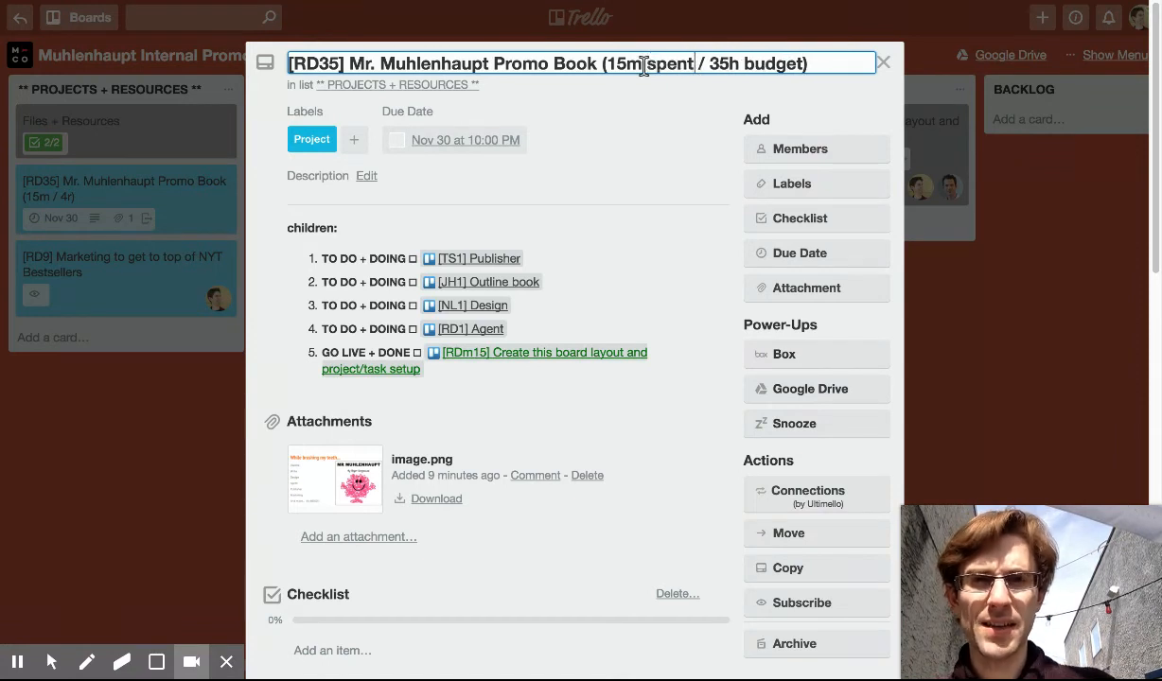
# - Change the Promo Book card's title prefix to "[RD4]" and close the card
pyautogui.click(335, 64)
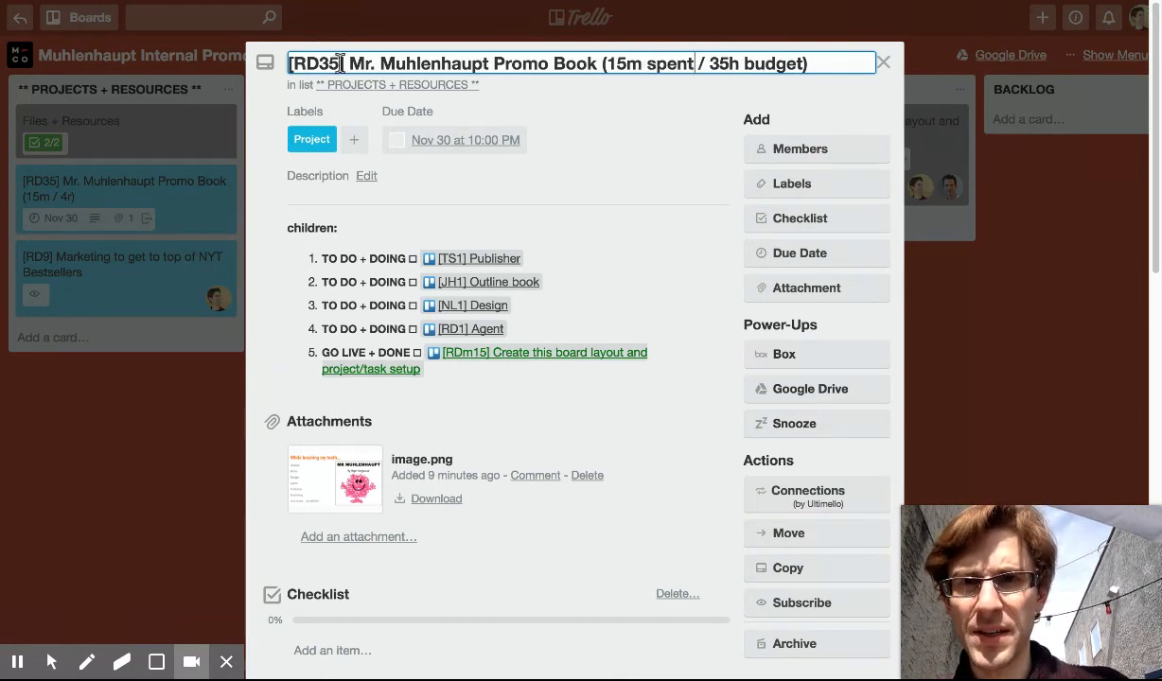
pyautogui.press('BackSpace')
pyautogui.press('BackSpace')
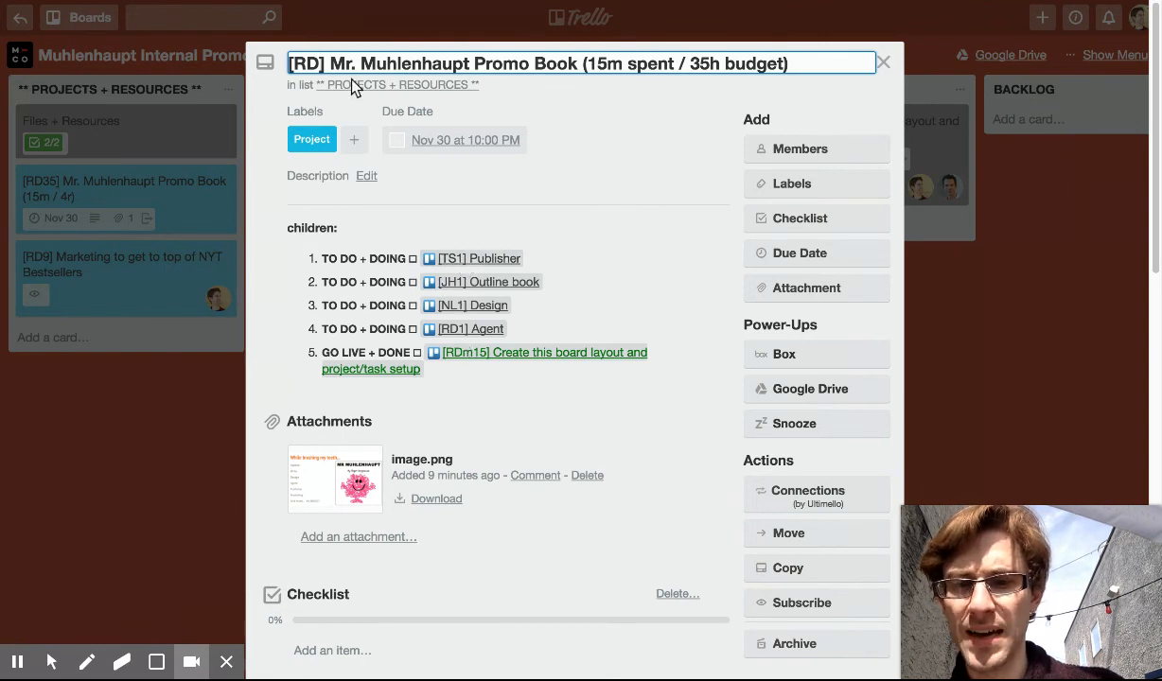
pyautogui.write('4')
pyautogui.press('Return')
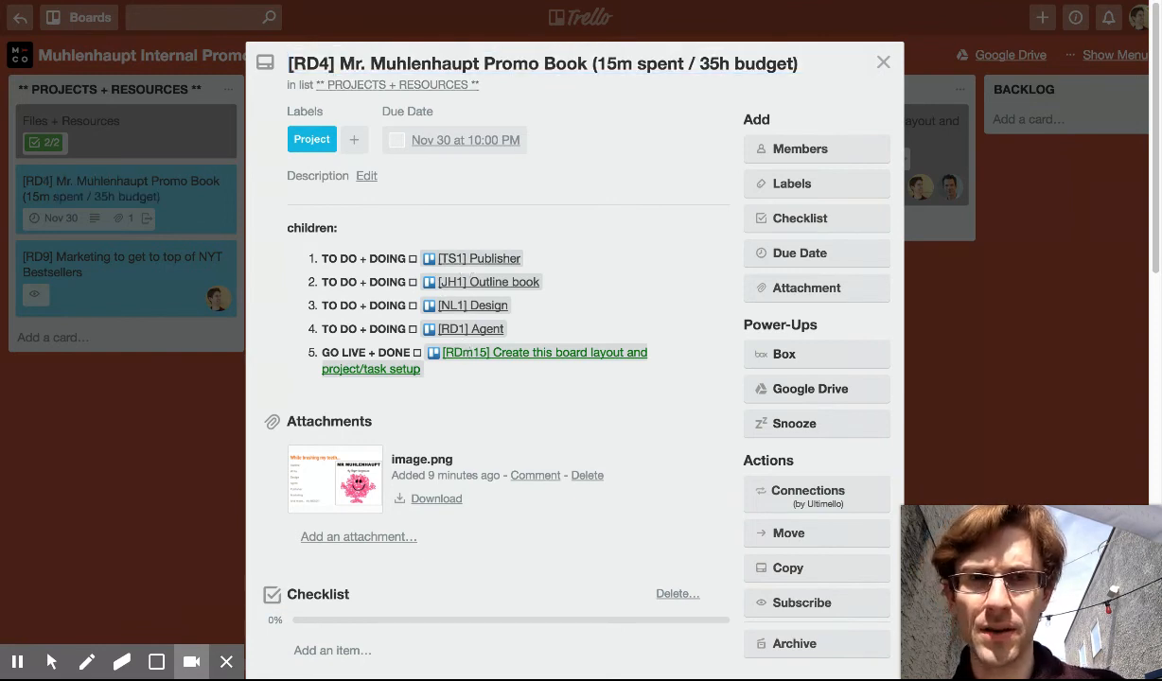
pyautogui.click(883, 62)
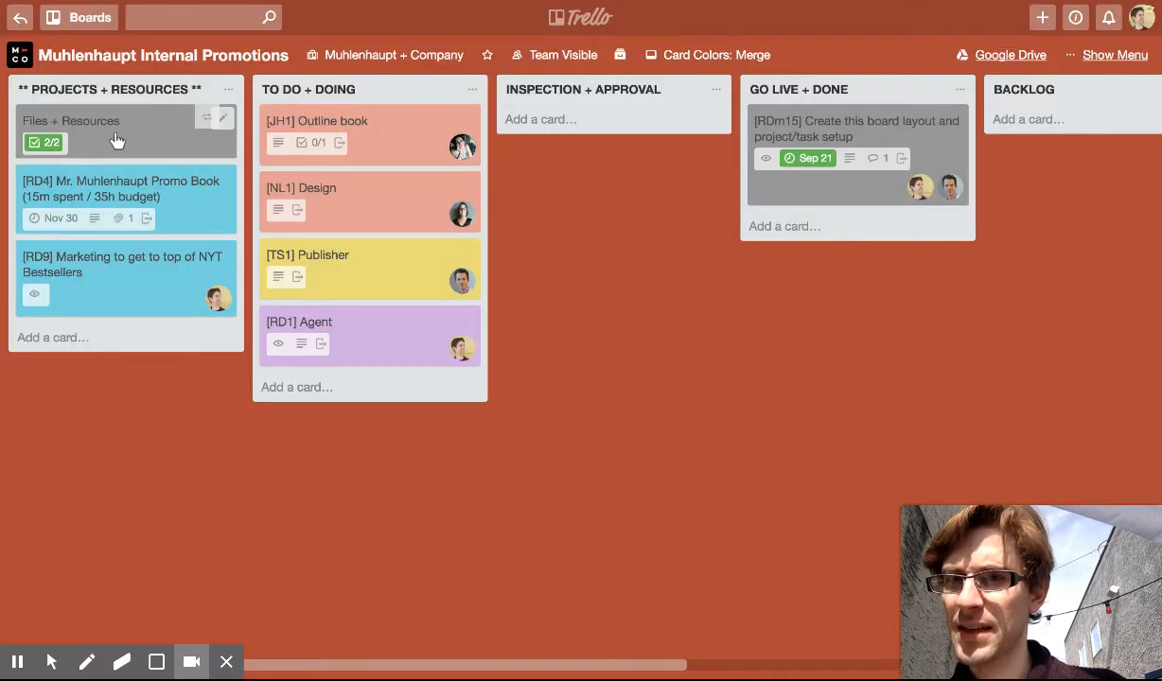
# - Move the Files + Resources card below the two project cards in its list
pyautogui.moveTo(121, 120); pyautogui.dragTo(134, 275)
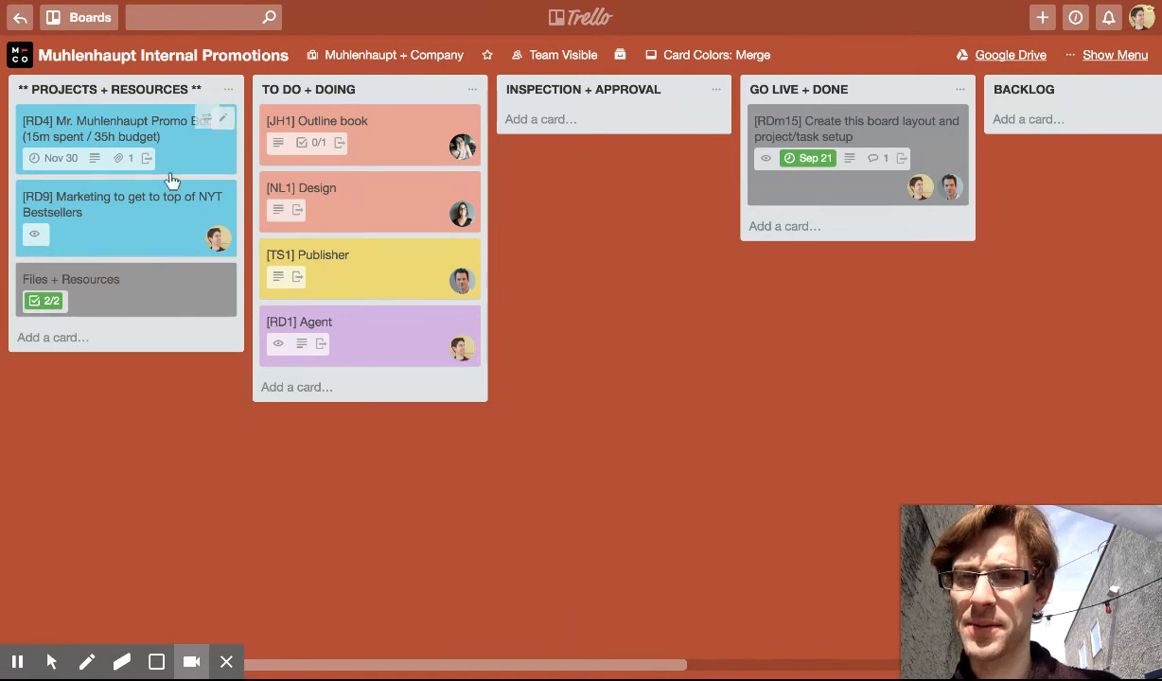
pyautogui.click(358, 213)
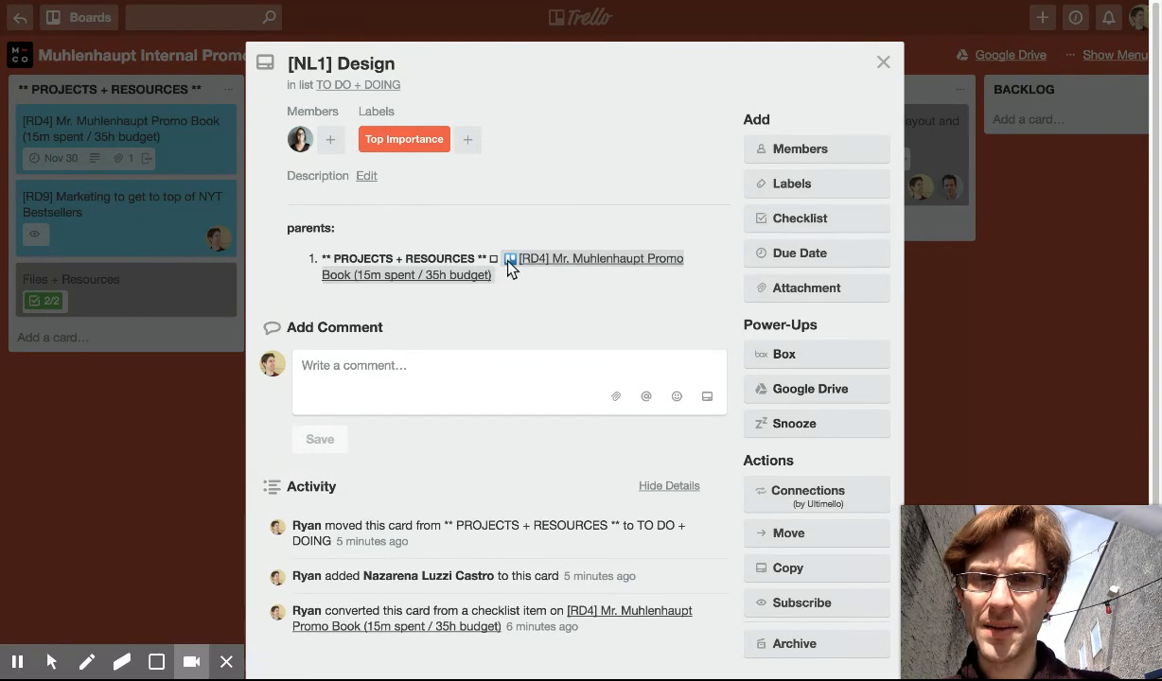
pyautogui.click(577, 258)
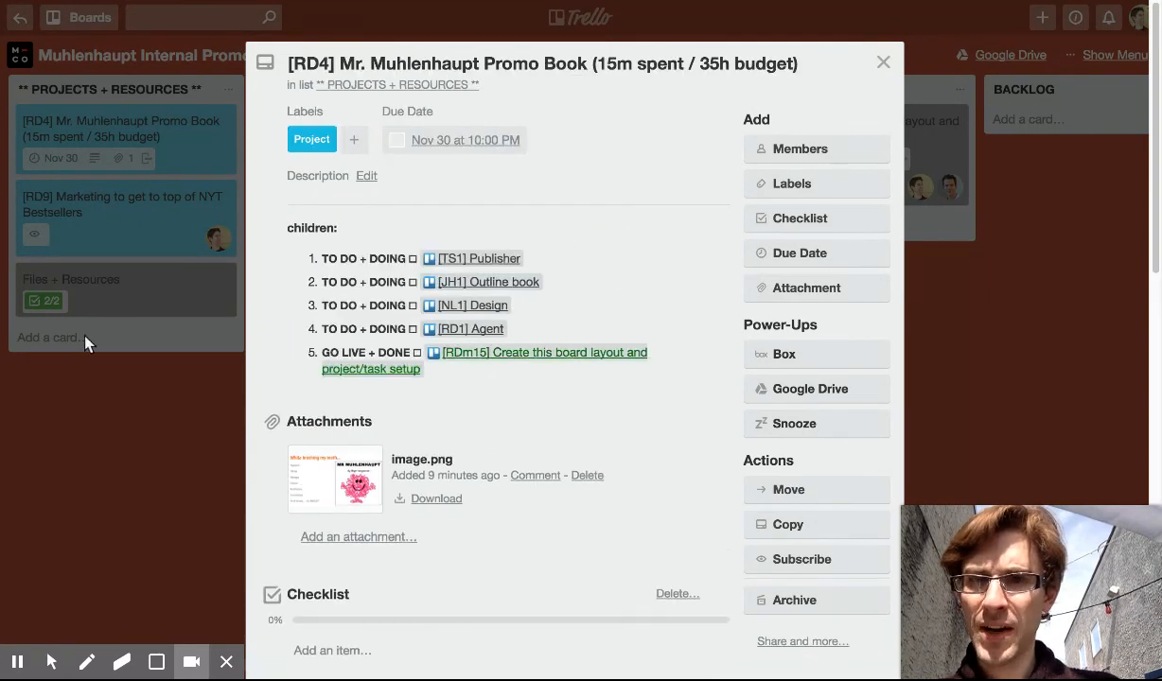
pyautogui.click(135, 336)
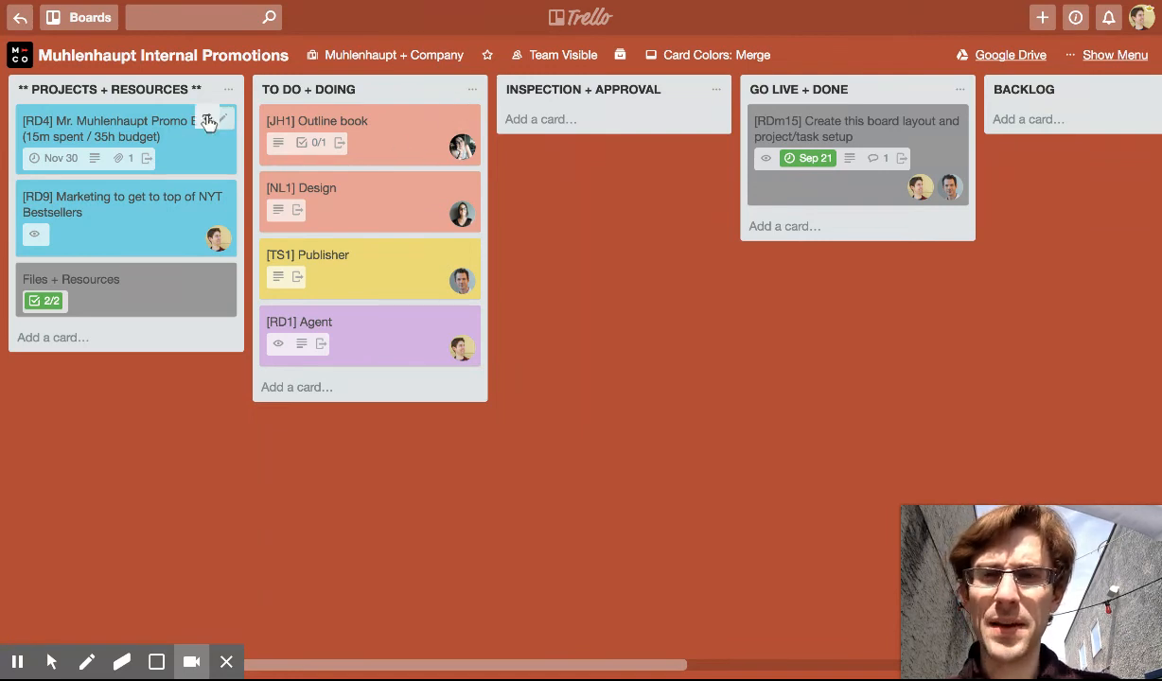
# - Join the Mr. Muhlenhaupt Promo Book card as a member and subscribe to it
pyautogui.press('space')
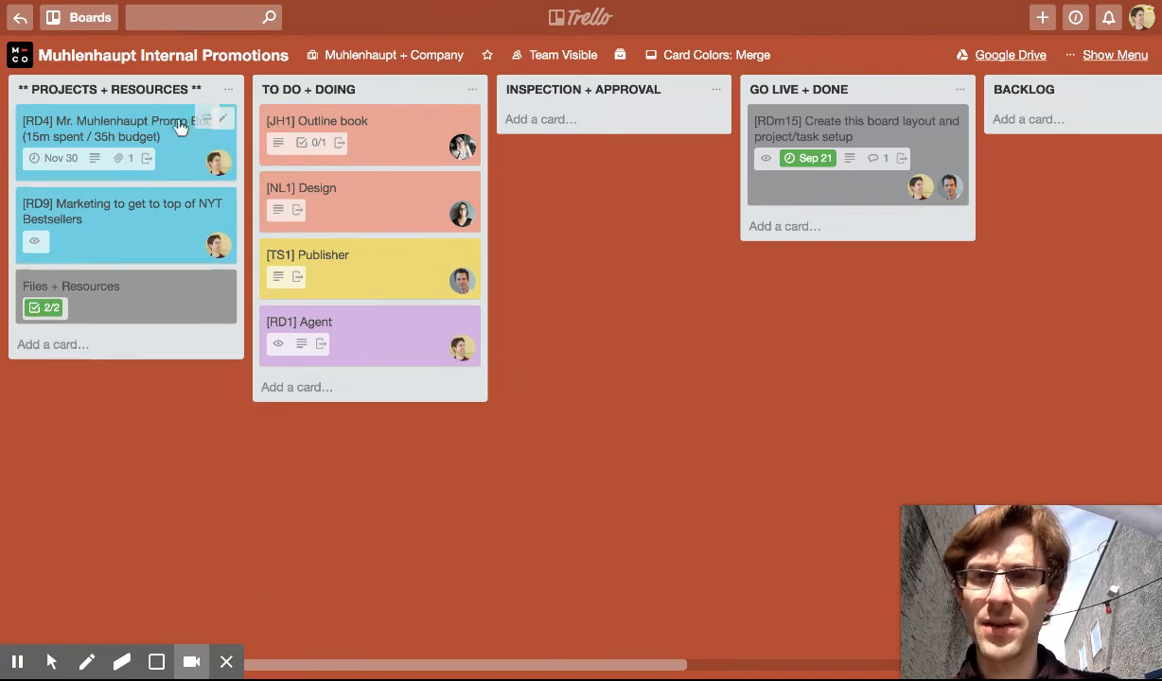
pyautogui.press('s')
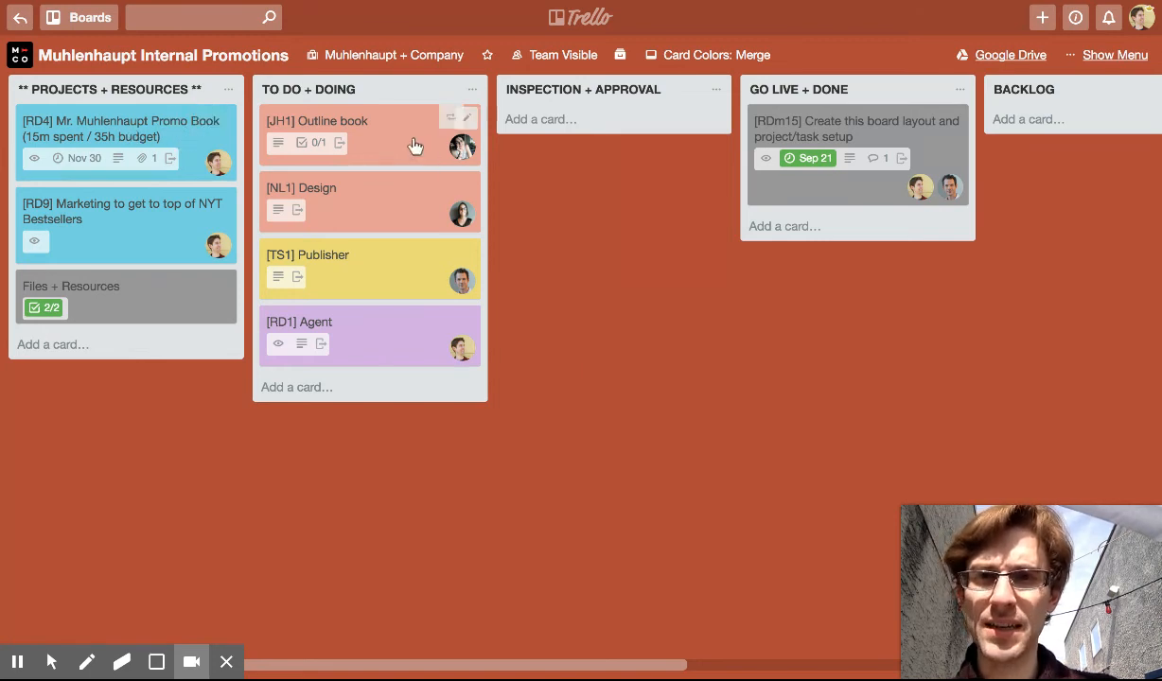
# - Move the Outline book, Design, Publisher and Agent cards and the Mr. Muhlenhaupt Promo Book card to the GO LIVE + DONE list
pyautogui.moveTo(414, 145); pyautogui.dragTo(833, 217)
pyautogui.moveTo(369, 133); pyautogui.dragTo(832, 213)
pyautogui.moveTo(402, 117); pyautogui.dragTo(864, 204)
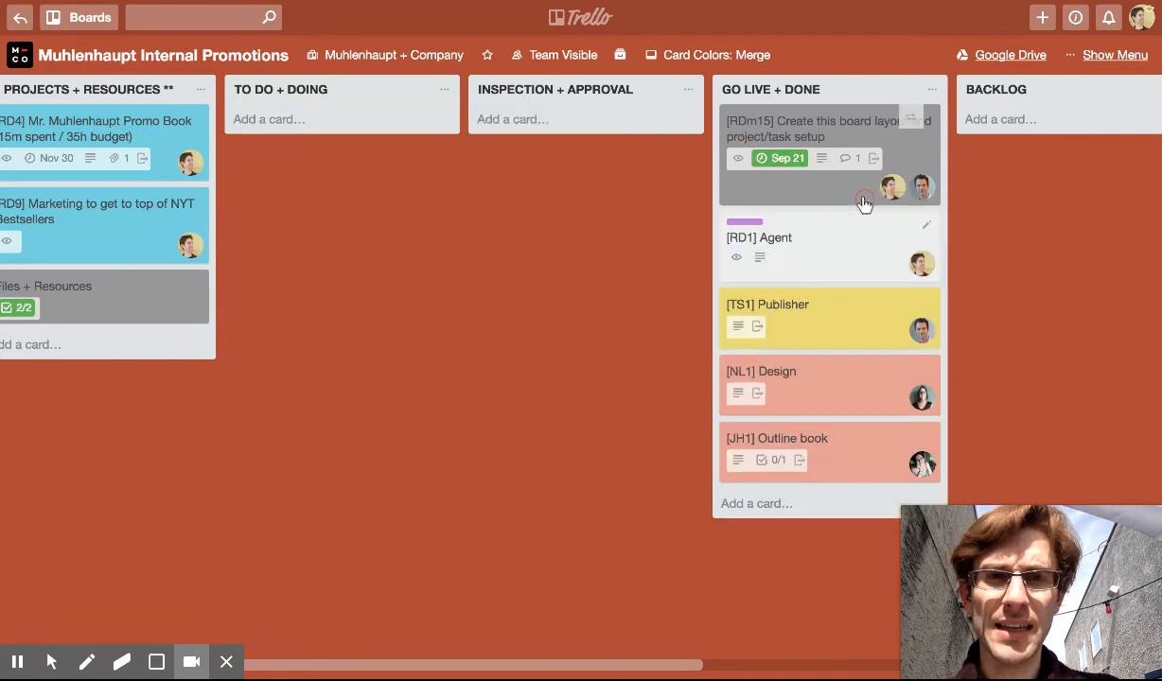
pyautogui.click(17, 662)
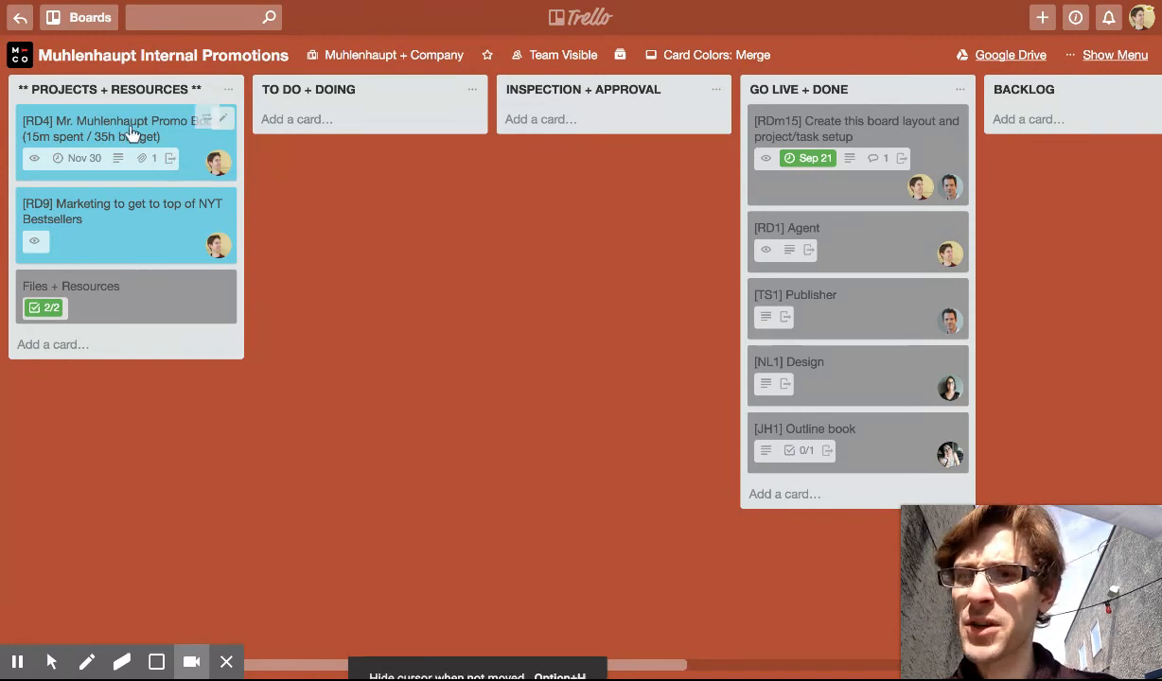
pyautogui.moveTo(133, 134); pyautogui.dragTo(880, 132)
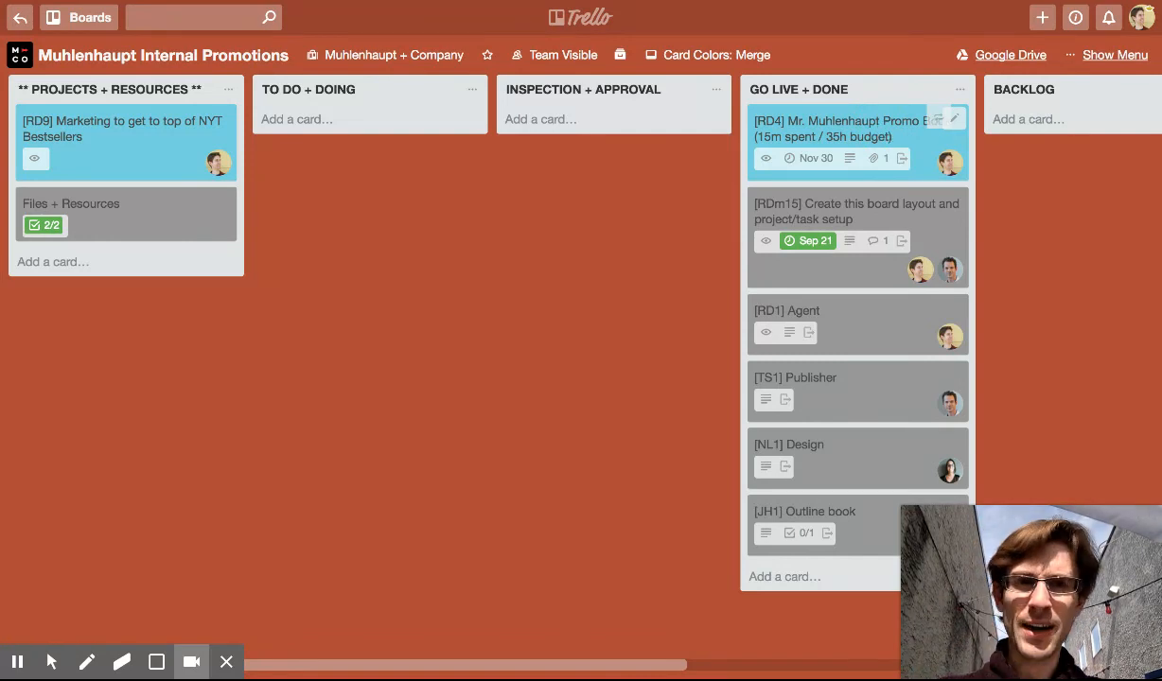
# - Show only the children connections of the Mr. Muhlenhaupt Promo Book card on the board
pyautogui.click(845, 121)
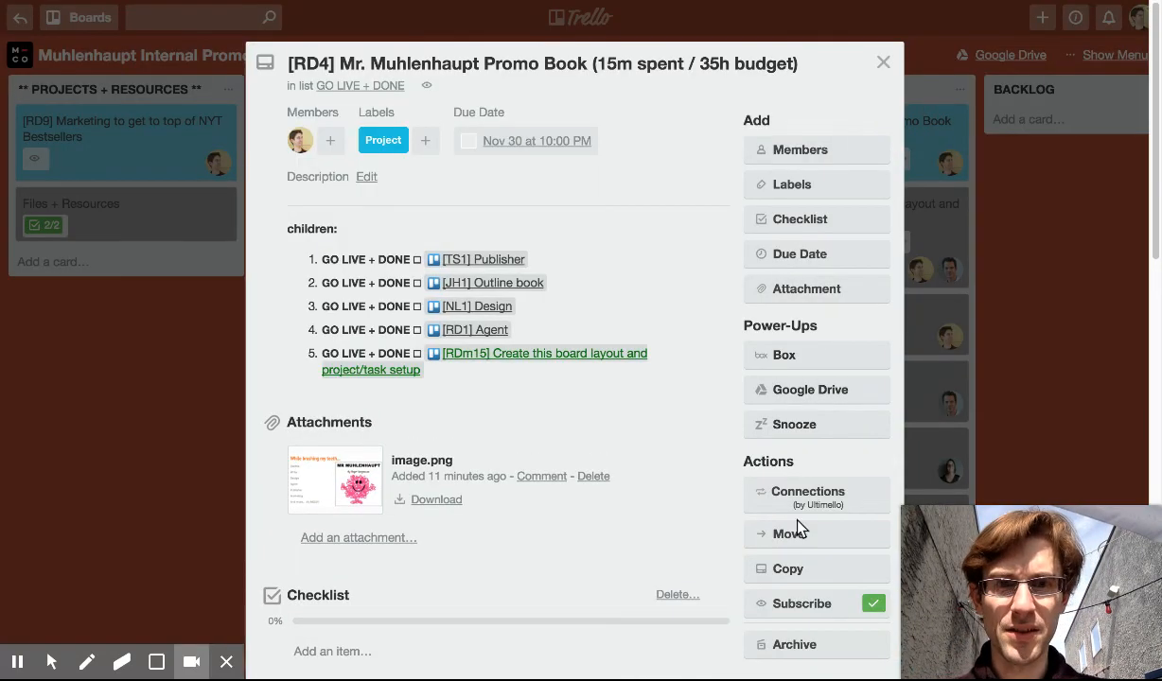
pyautogui.click(810, 493)
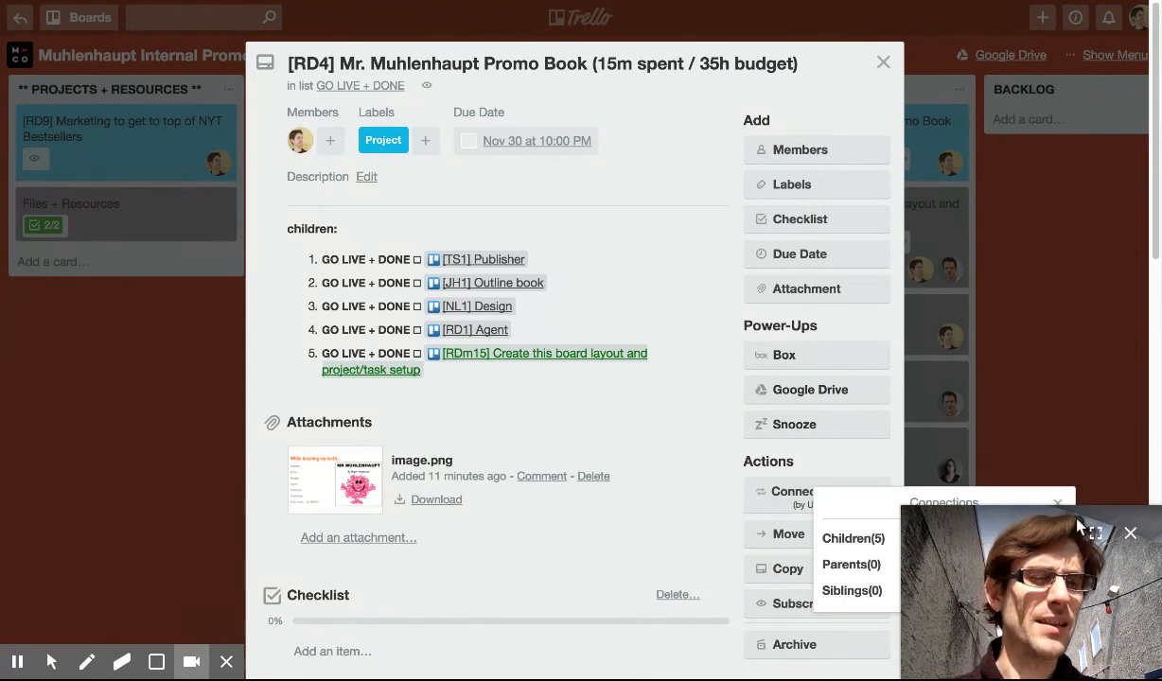
pyautogui.scroll(-4, 924, 214)
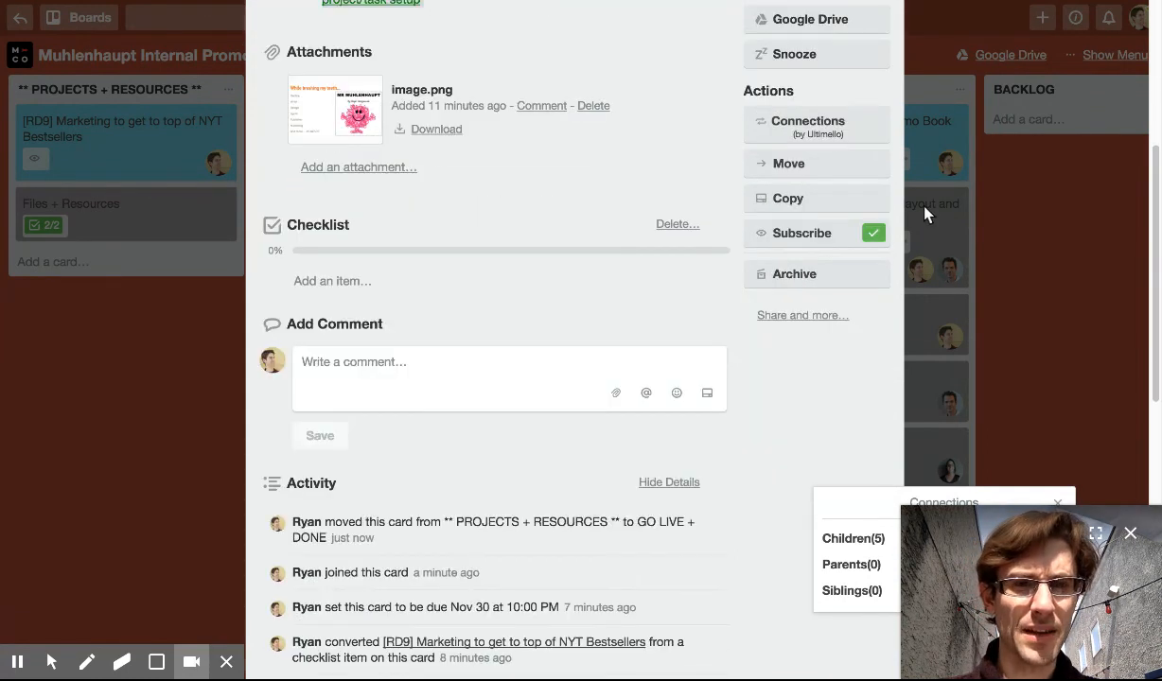
pyautogui.scroll(-4, 809, 85)
pyautogui.scroll(5, 805, 199)
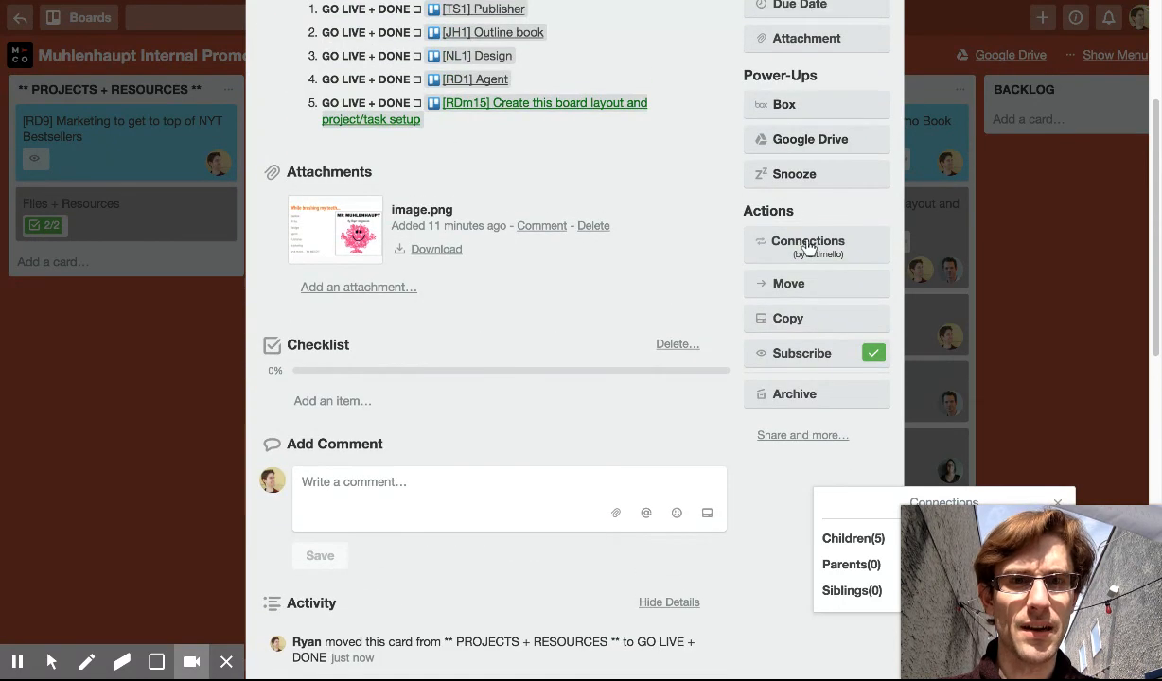
pyautogui.click(809, 247)
pyautogui.click(1001, 294)
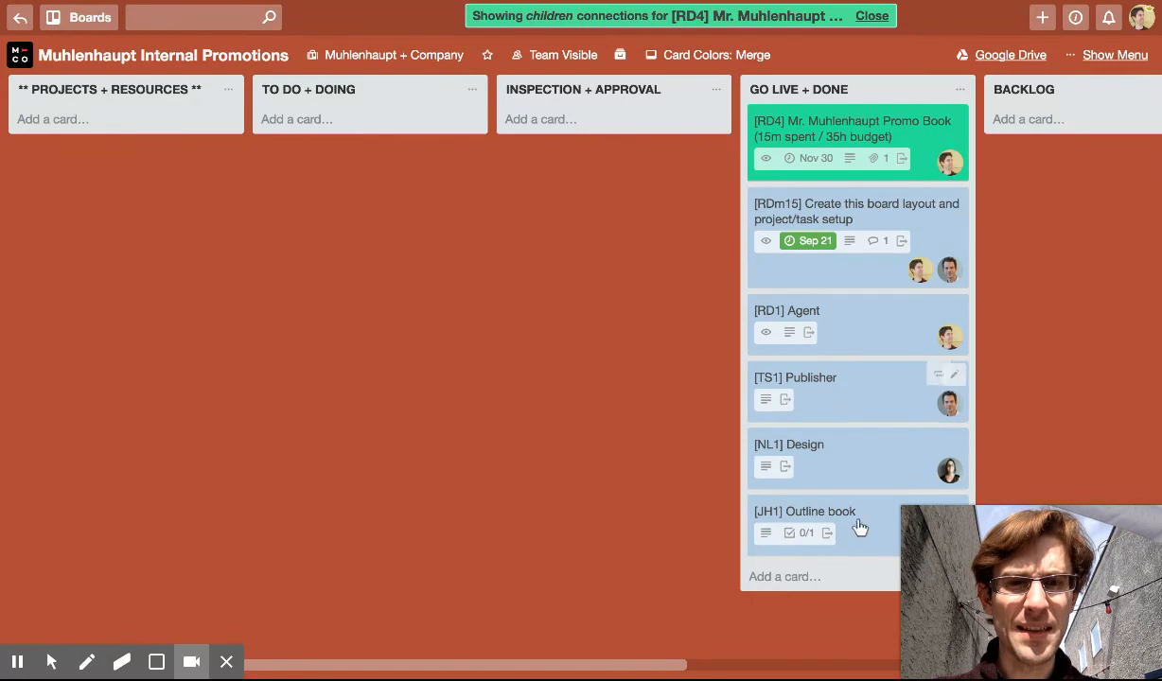
# - Archive the board layout, Agent, Publisher, Design and Outline book child cards, and close the children connections view
pyautogui.press('c')
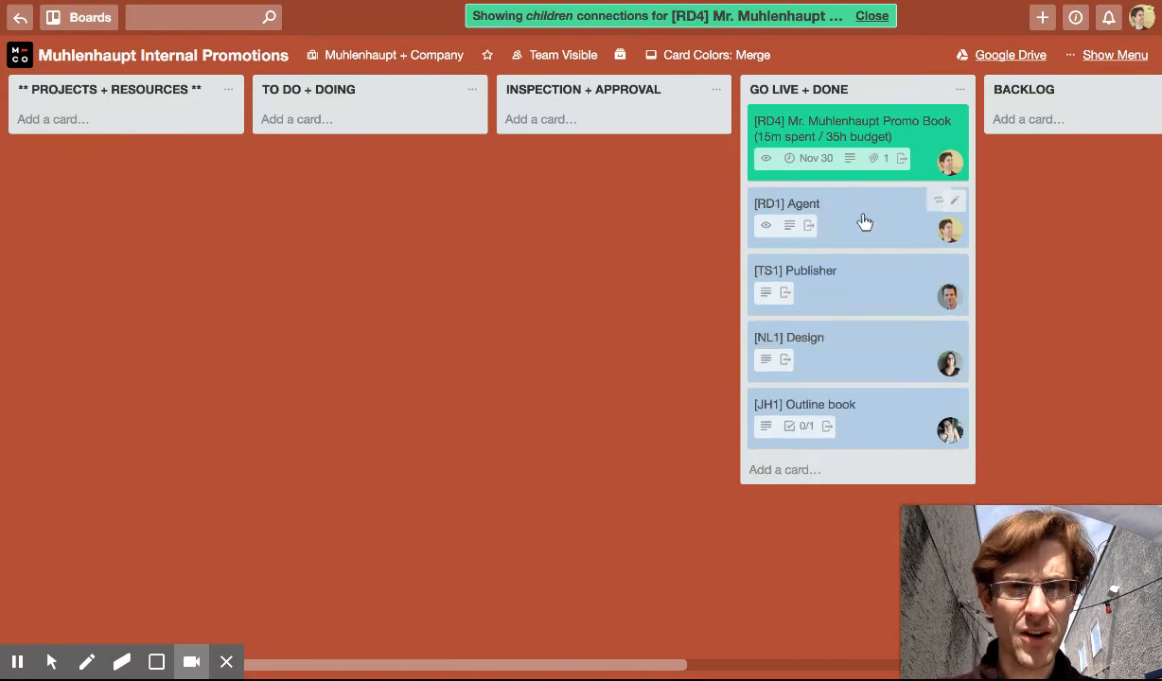
pyautogui.press('c')
pyautogui.press('c')
pyautogui.press('c')
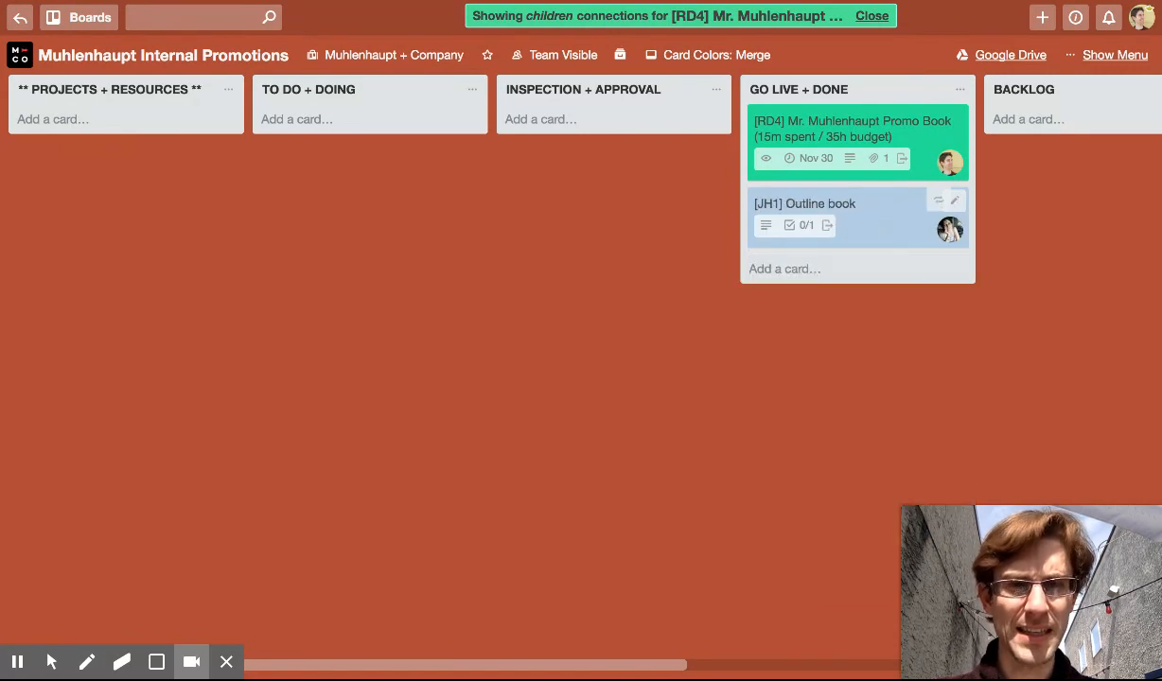
pyautogui.press('c')
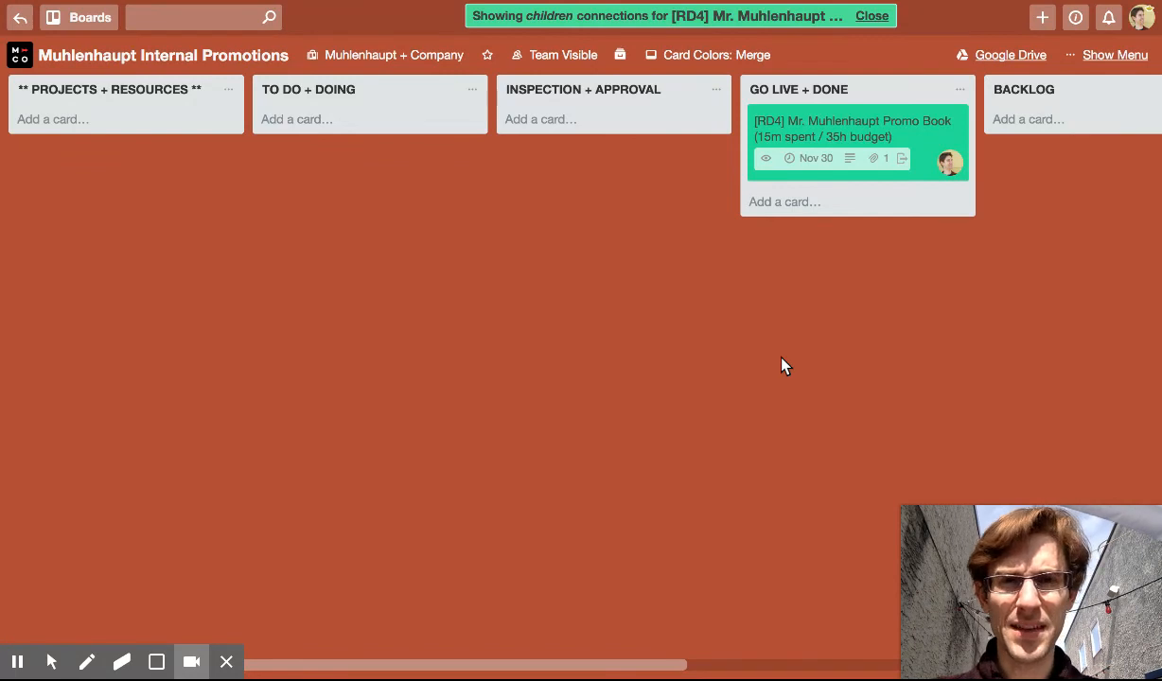
pyautogui.click(876, 18)
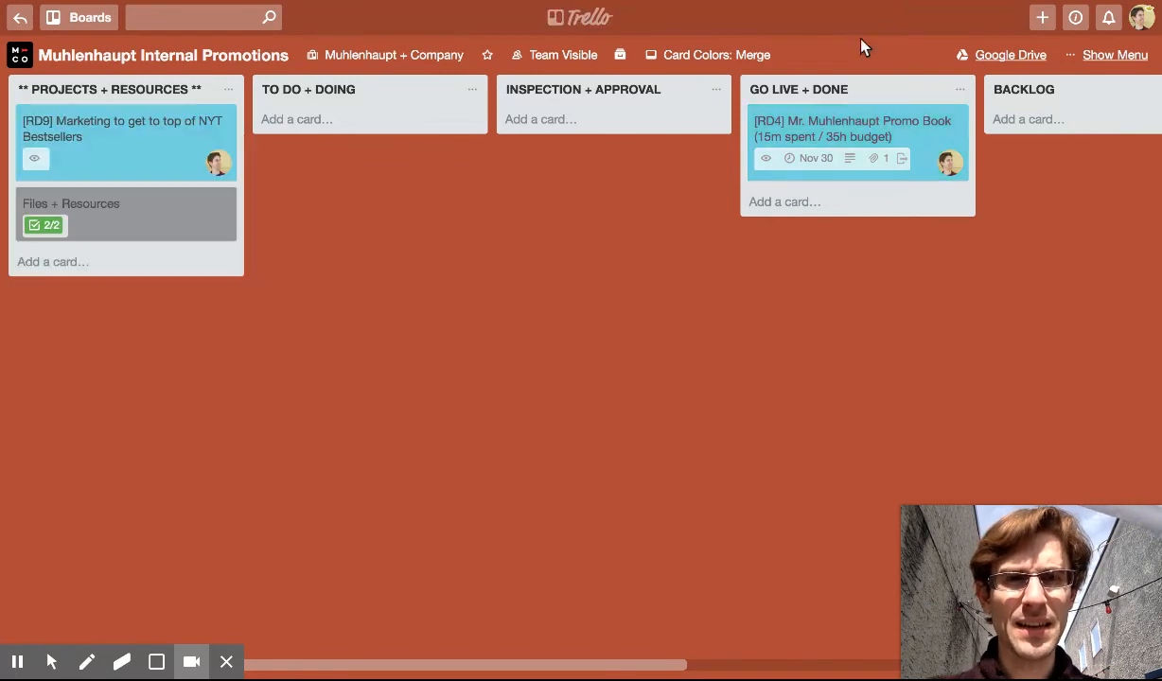
# - Add the lines "Planned finish: Nov 30" and "Actual finish: September 21" at the start of the Promo Book card's description
pyautogui.click(836, 130)
pyautogui.click(881, 61)
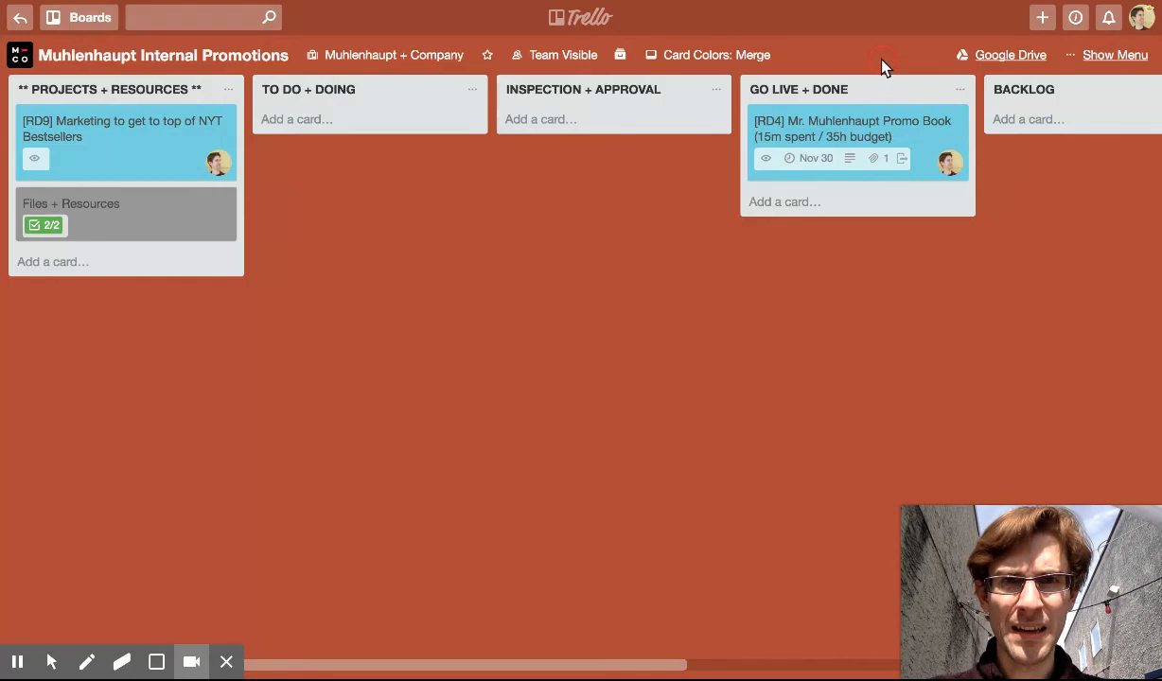
pyautogui.click(888, 138)
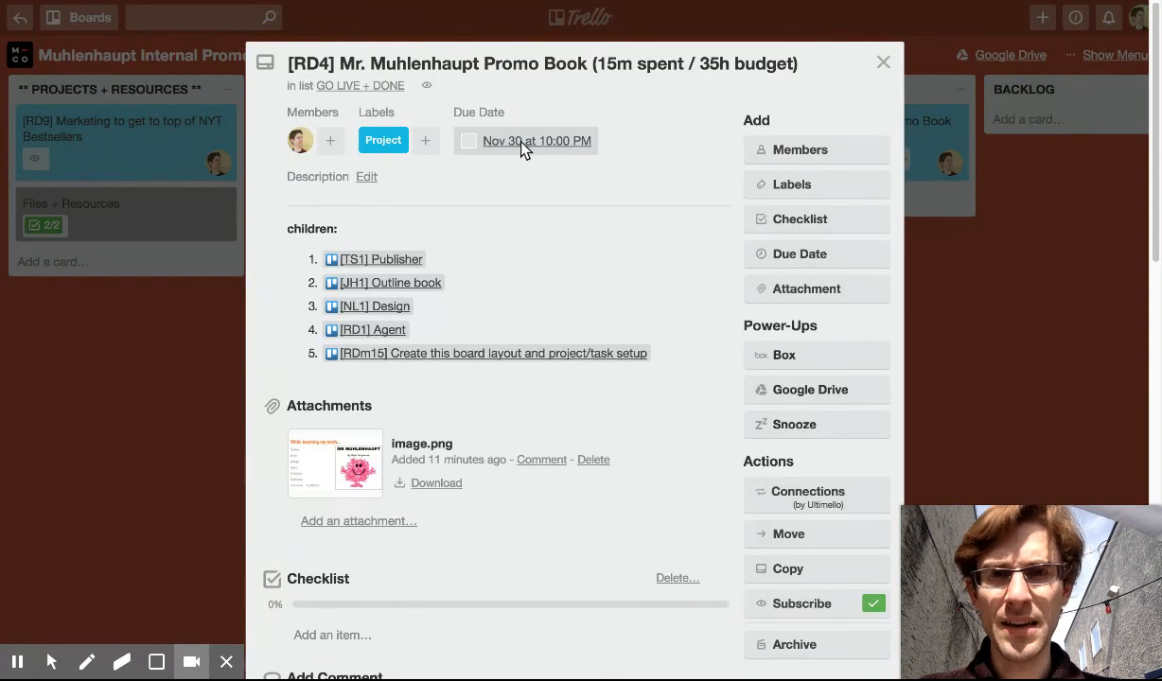
pyautogui.click(365, 177)
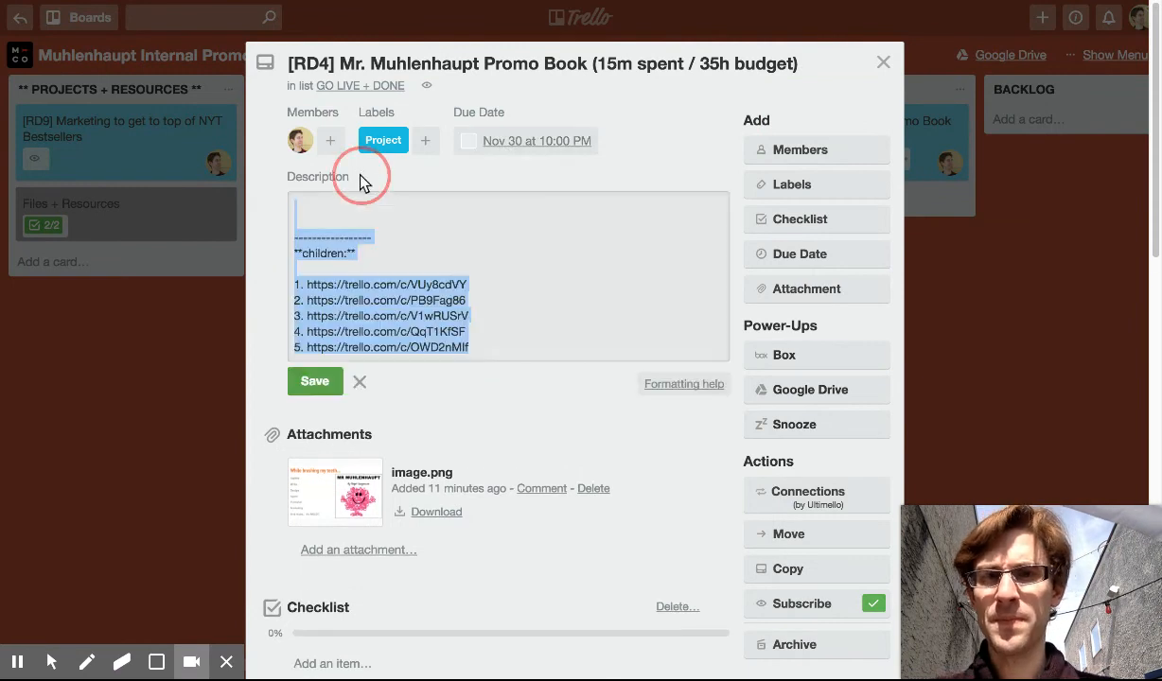
pyautogui.click(315, 200)
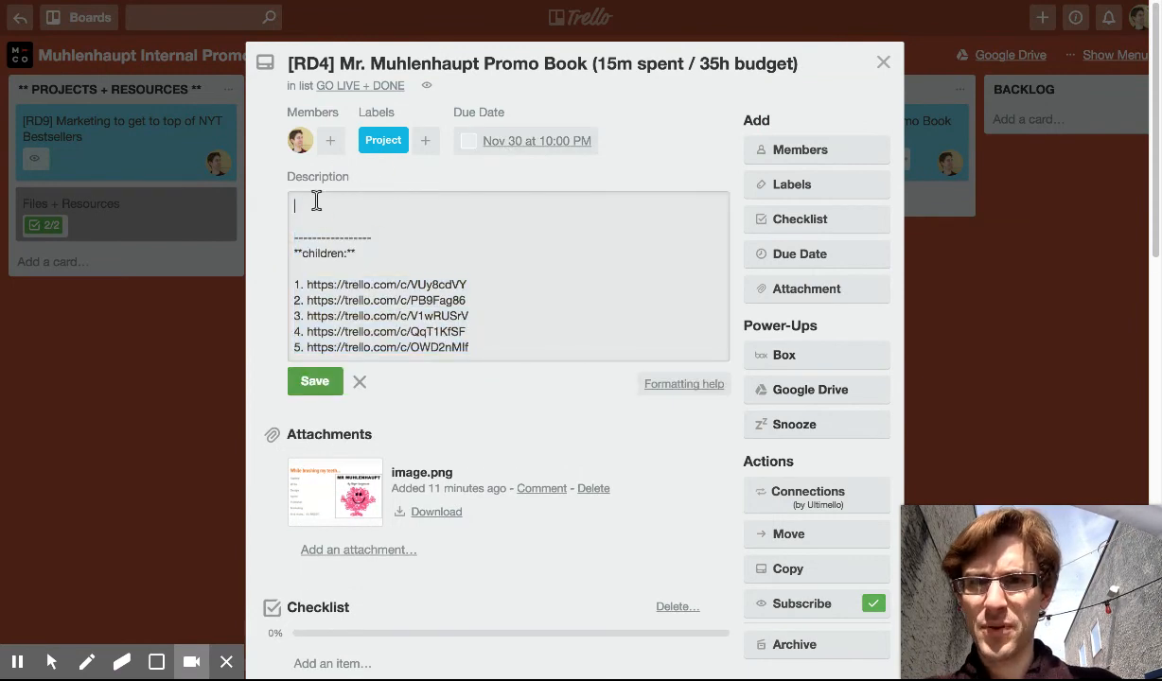
pyautogui.write('Planned fini')
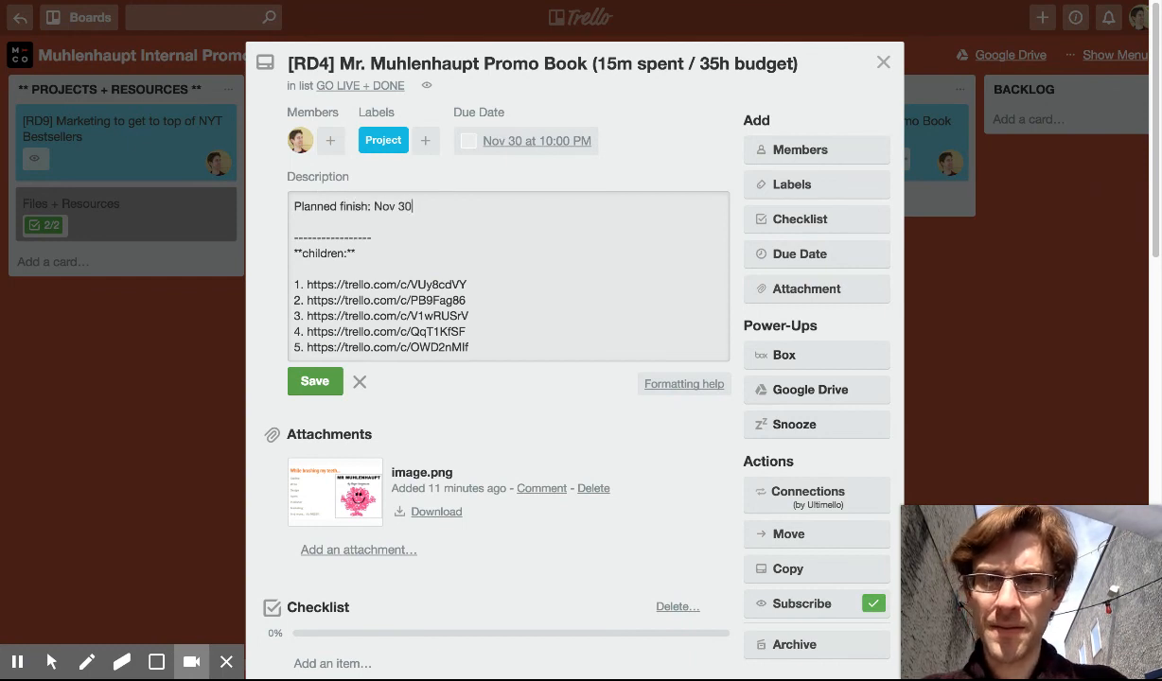
pyautogui.write('sh: Nov 30')
pyautogui.press('Return')
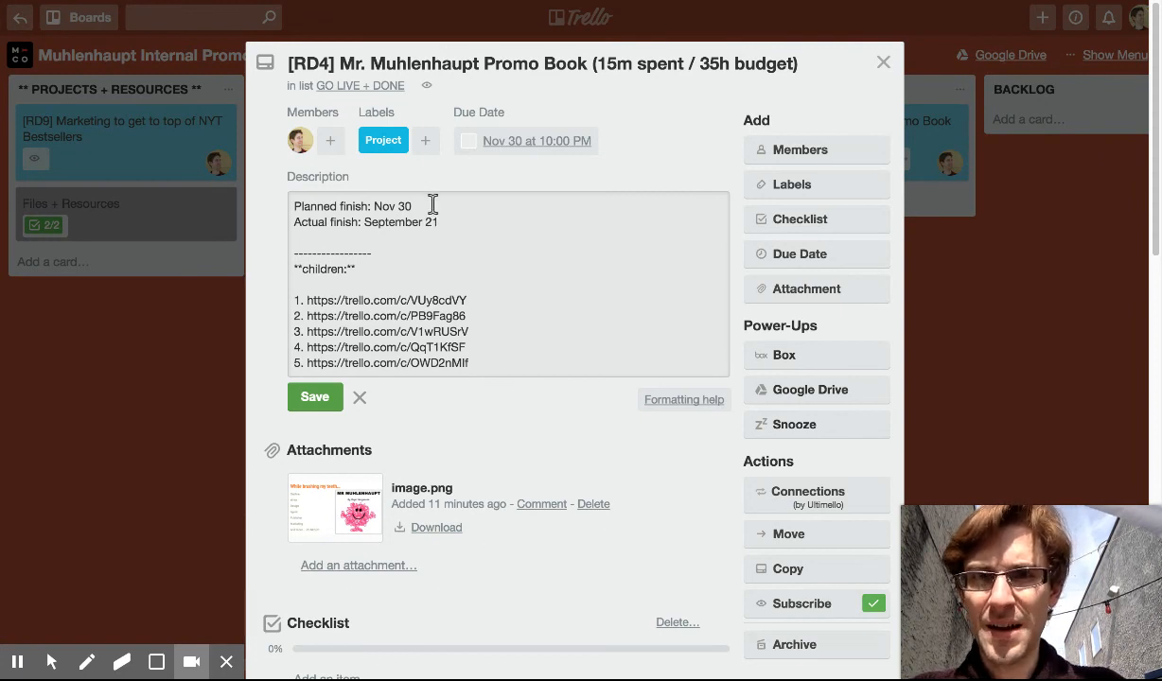
# - Add "Budget: 35h" and "Actual: 4.25h" below the finish dates, save the description and close the card
pyautogui.press('Return')
pyautogui.write('Budget')
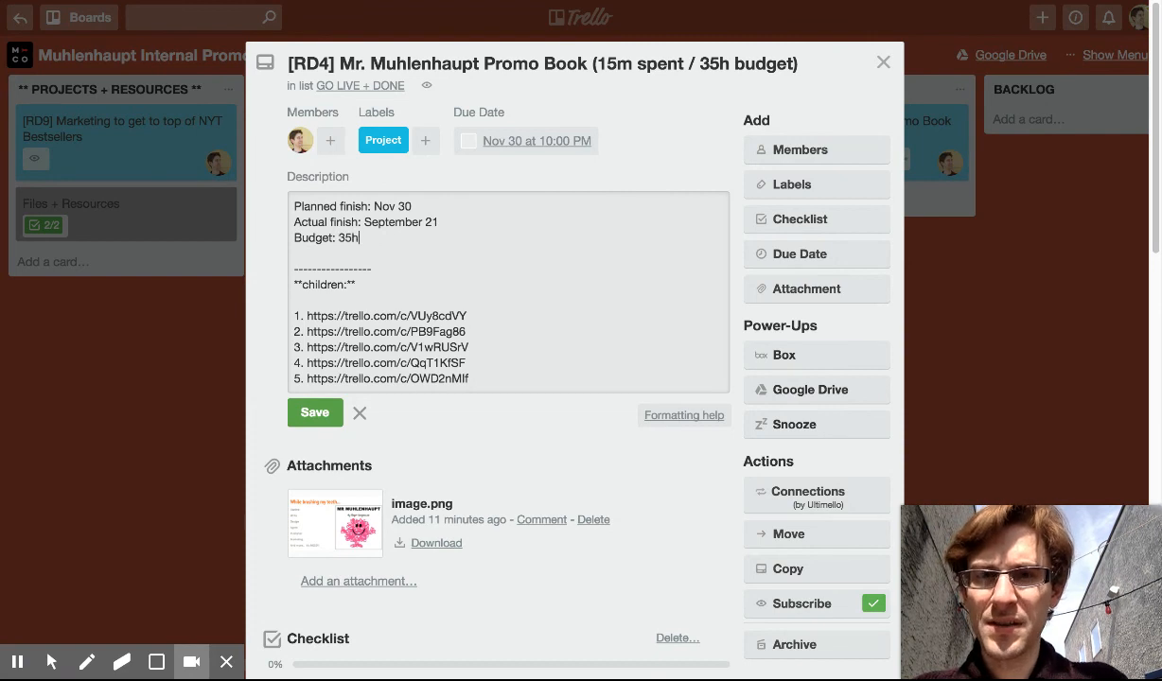
pyautogui.write(': 35h')
pyautogui.press('Return')
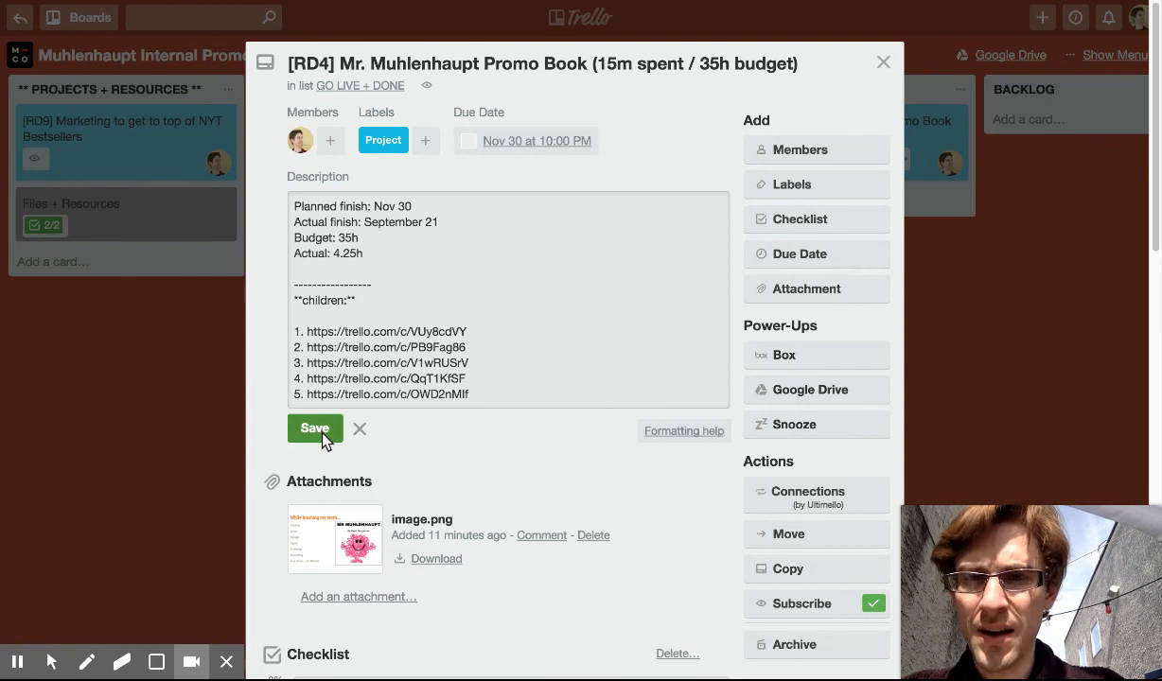
pyautogui.click(320, 431)
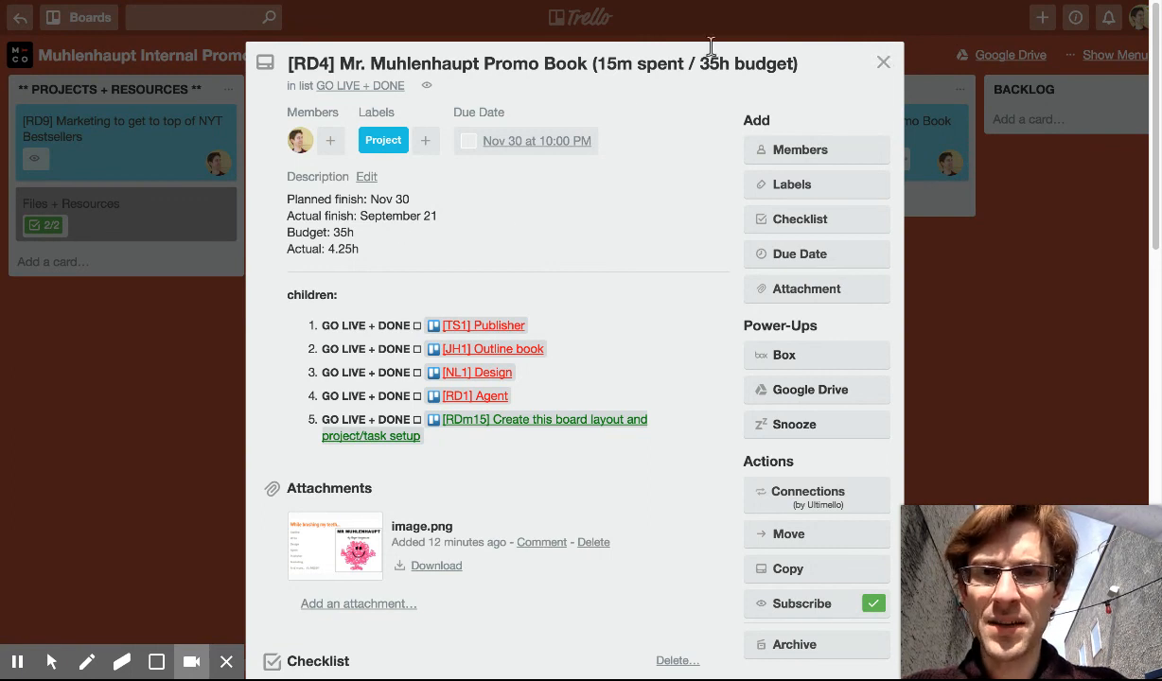
pyautogui.click(884, 64)
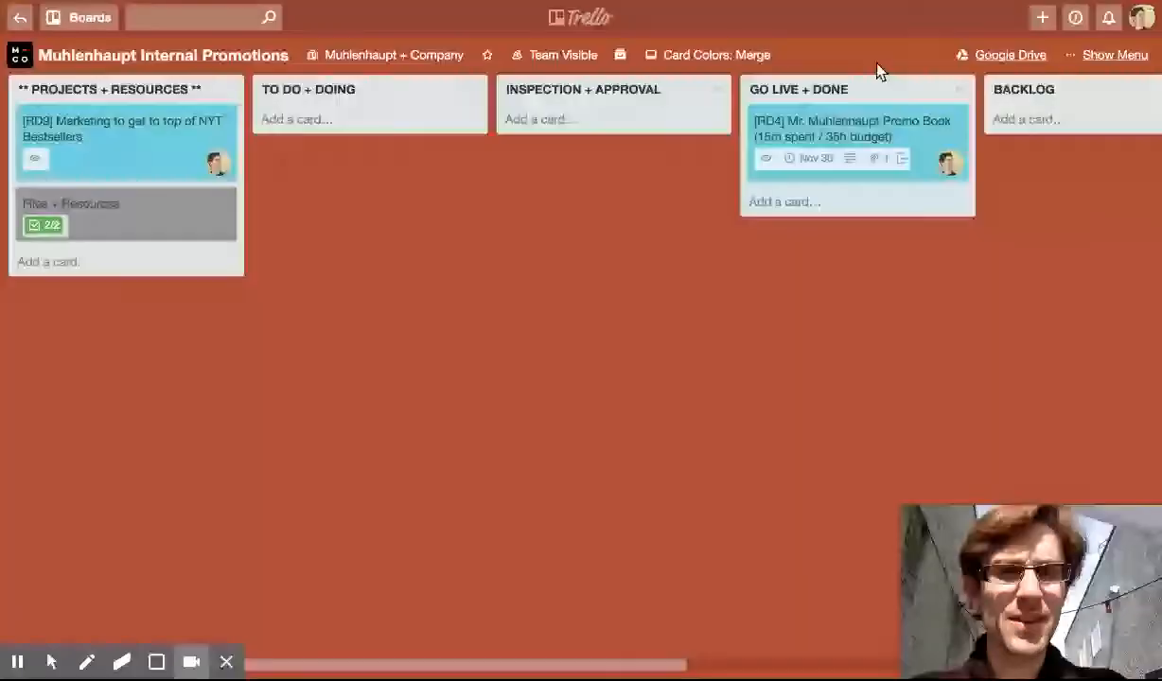
# - Review the finished Mr. Muhlenhaupt Promo Book card and archive it from the GO LIVE + DONE list
pyautogui.click(829, 135)
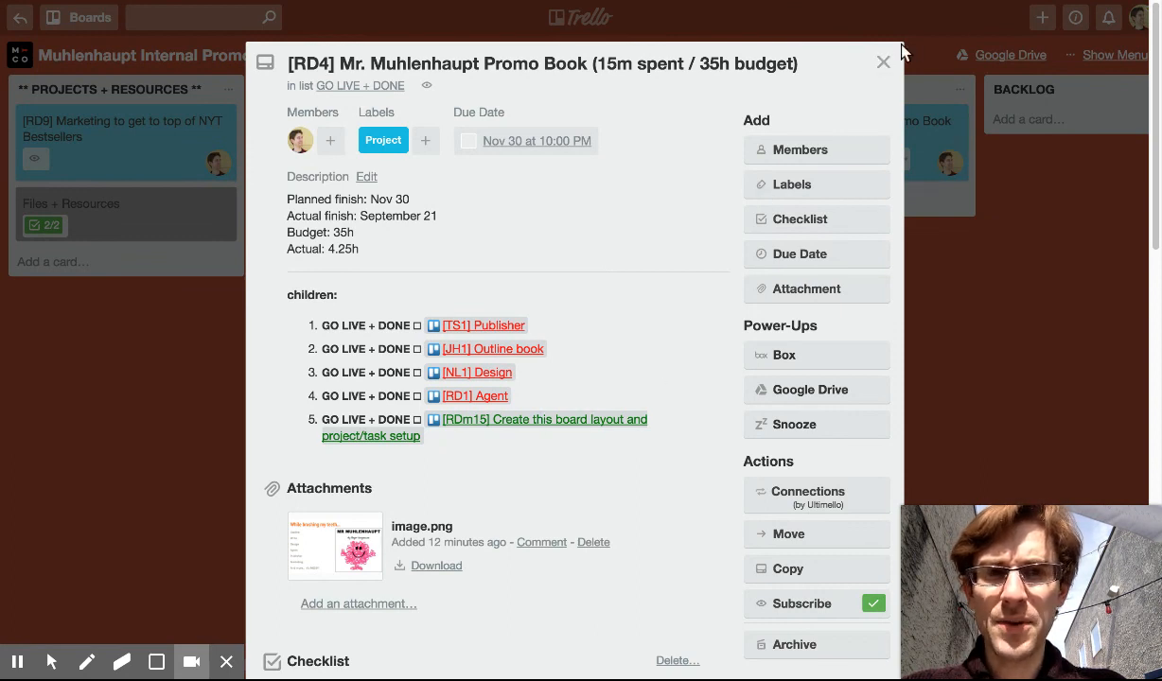
pyautogui.click(885, 61)
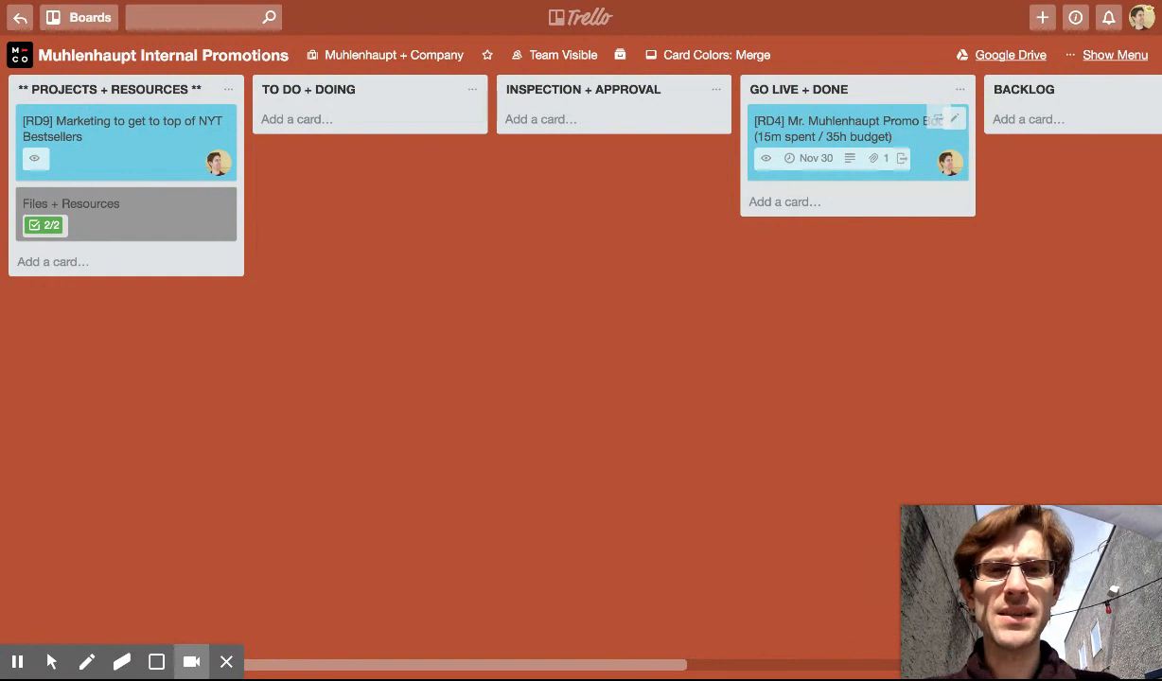
pyautogui.press('c')
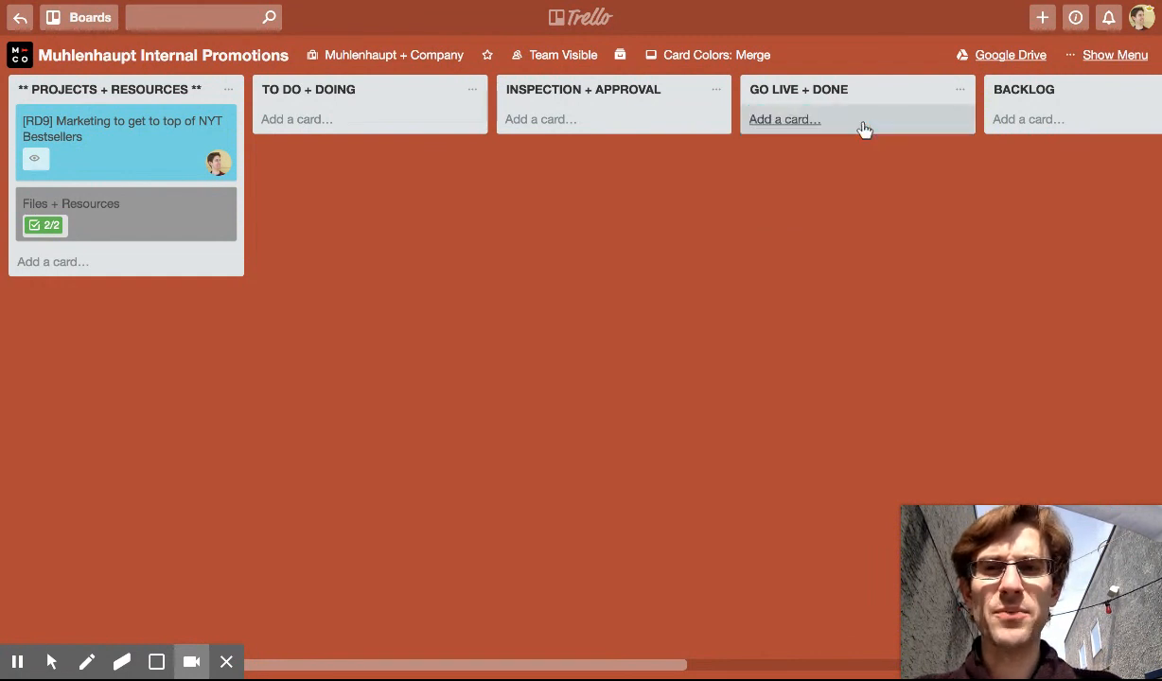